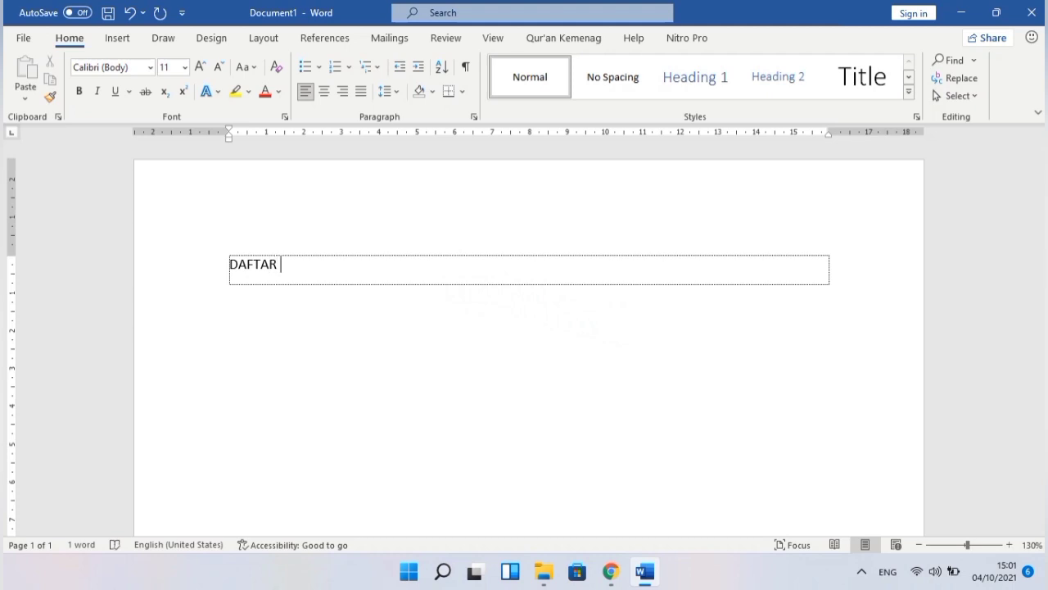
- Complete the title as DAFTAR ISI and add two empty paragraphs below it
type("ISI")
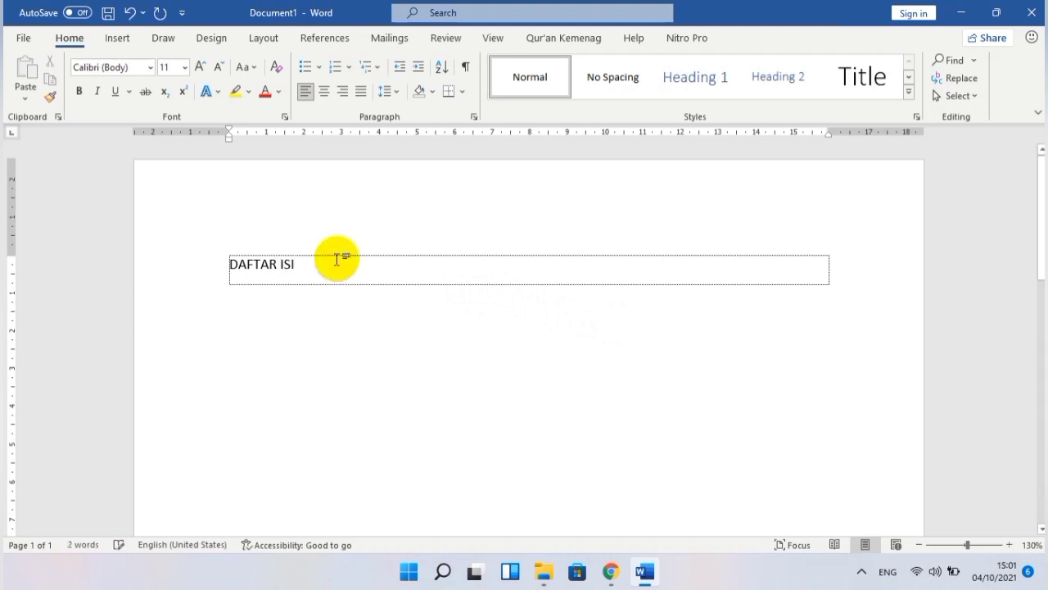
key("Tab")
key("Tab")
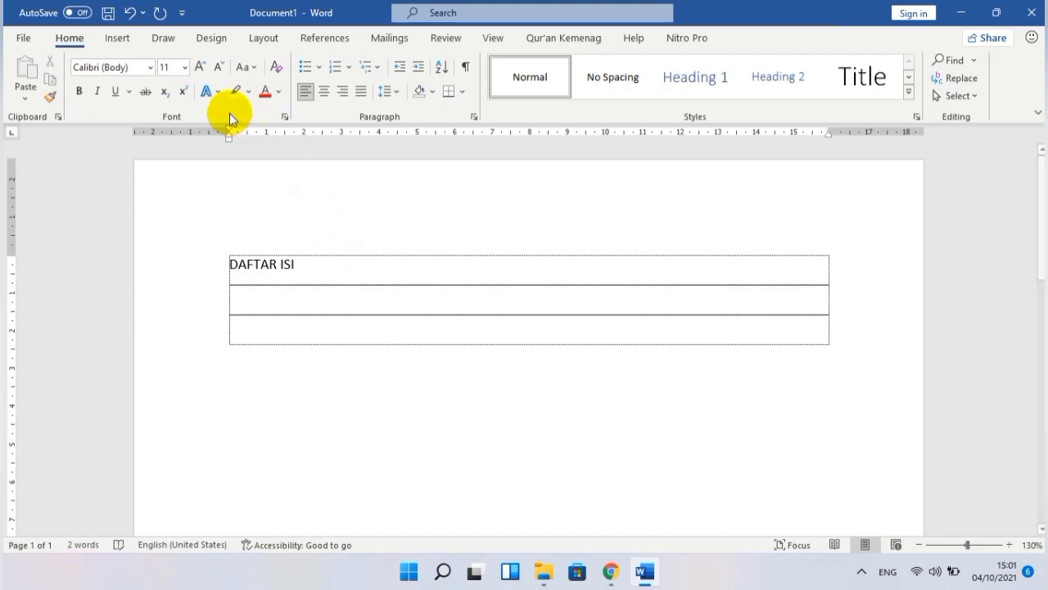
- Insert a Next Page section break below the DAFTAR ISI title
left_click(250, 40)
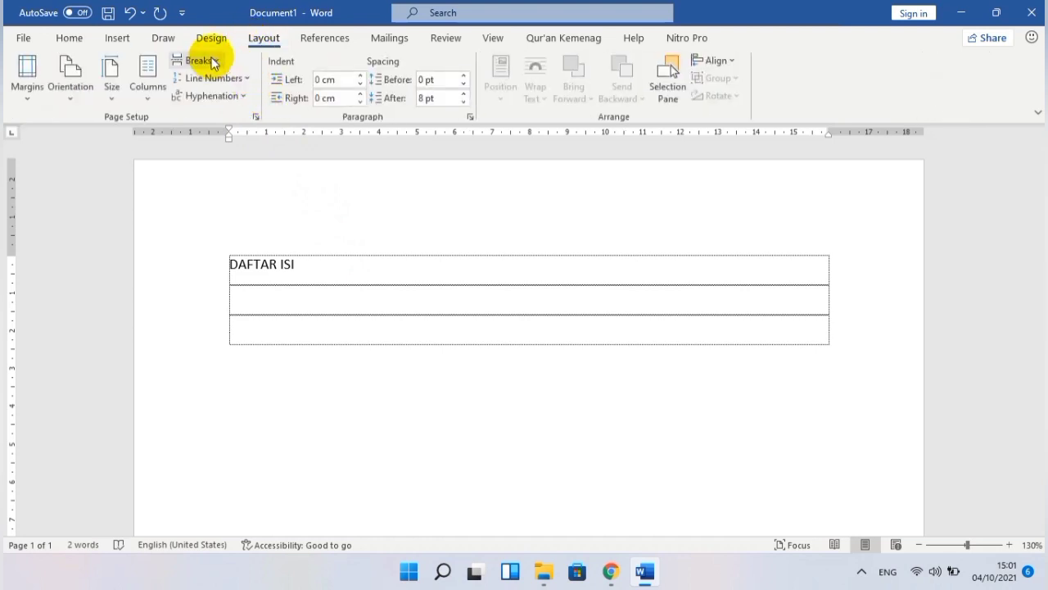
left_click(212, 62)
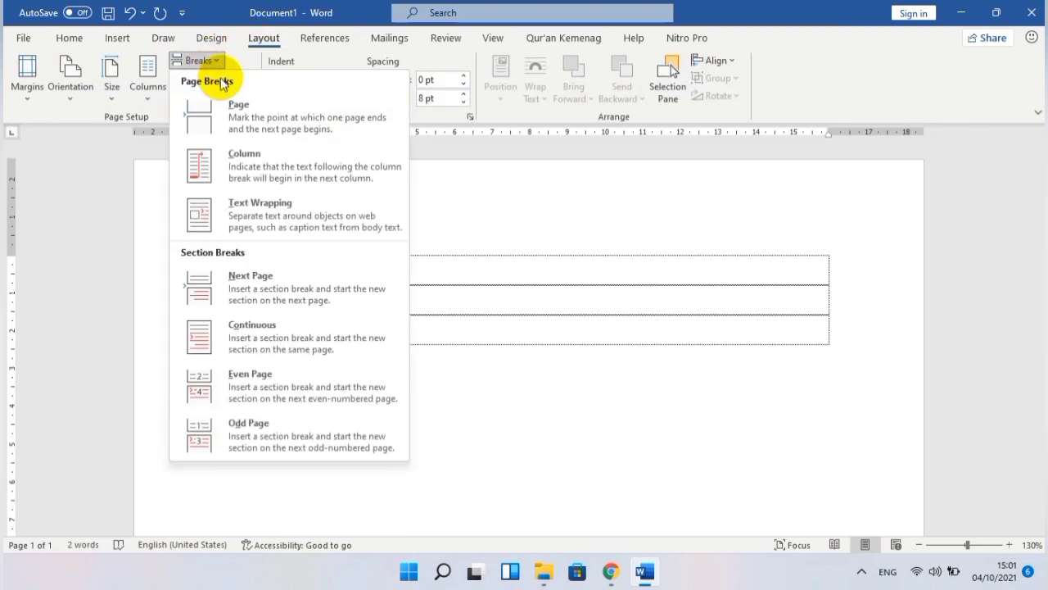
left_click(233, 296)
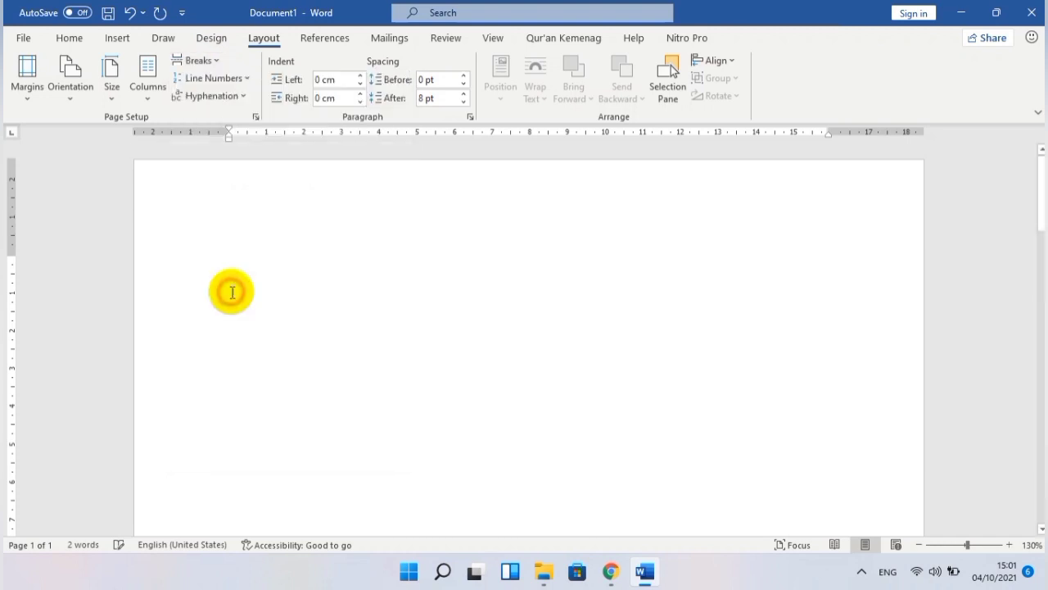
- Enter the chapter title PENDAHULUAN on the second page, followed by two empty paragraphs
scroll(292, 379, "down", 5)
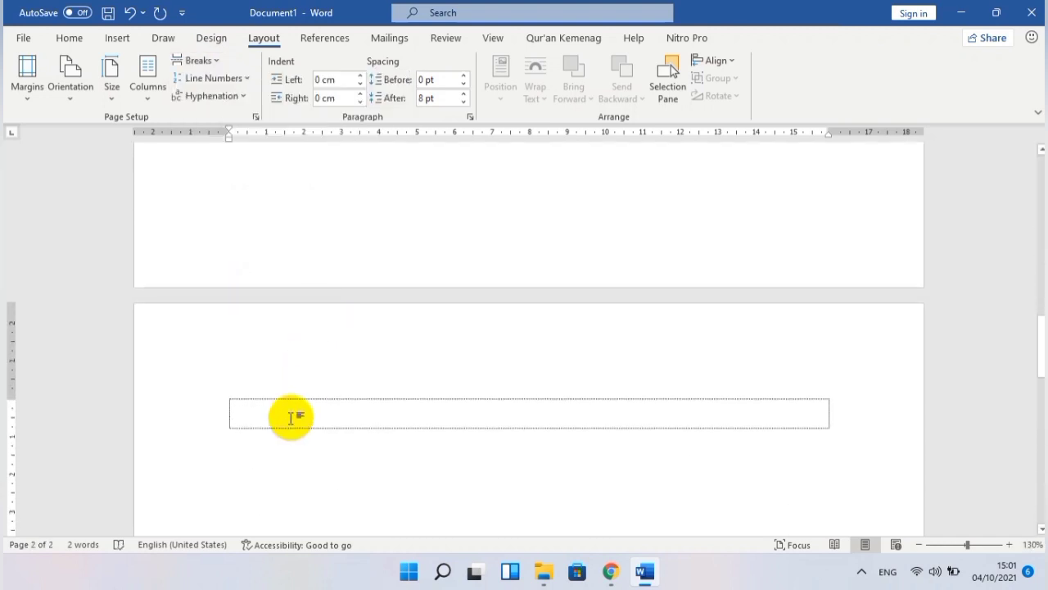
scroll(296, 395, "down", 1)
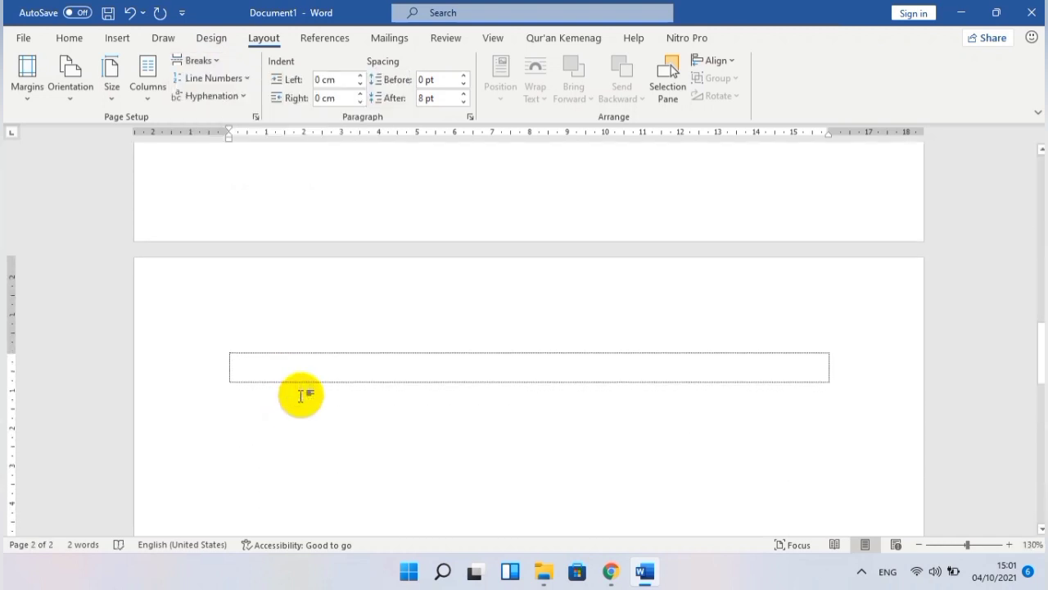
left_click(300, 396)
type("PENDAHULUA")
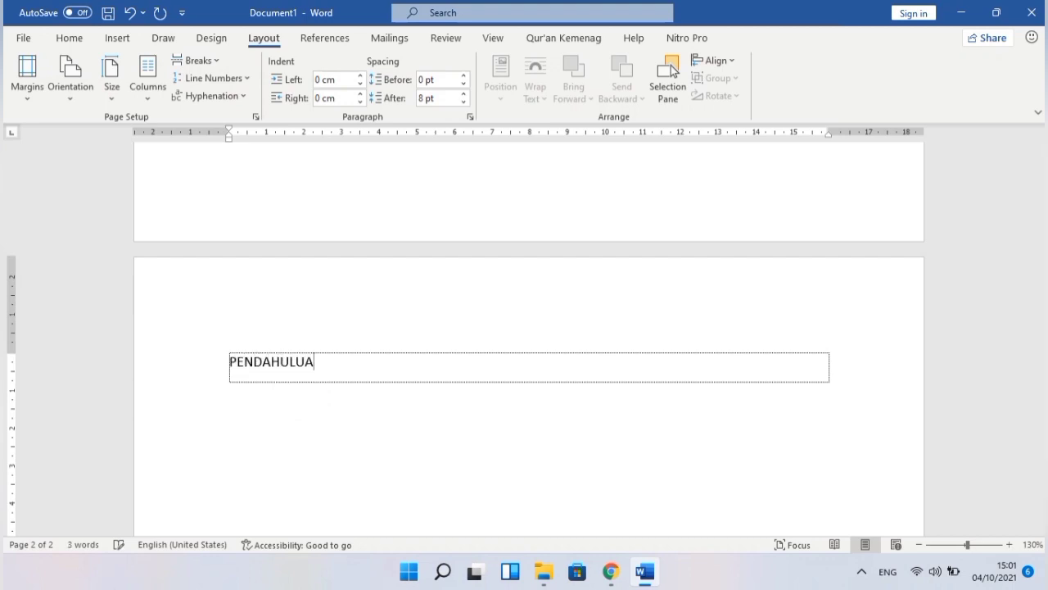
key("Tab")
key("Tab")
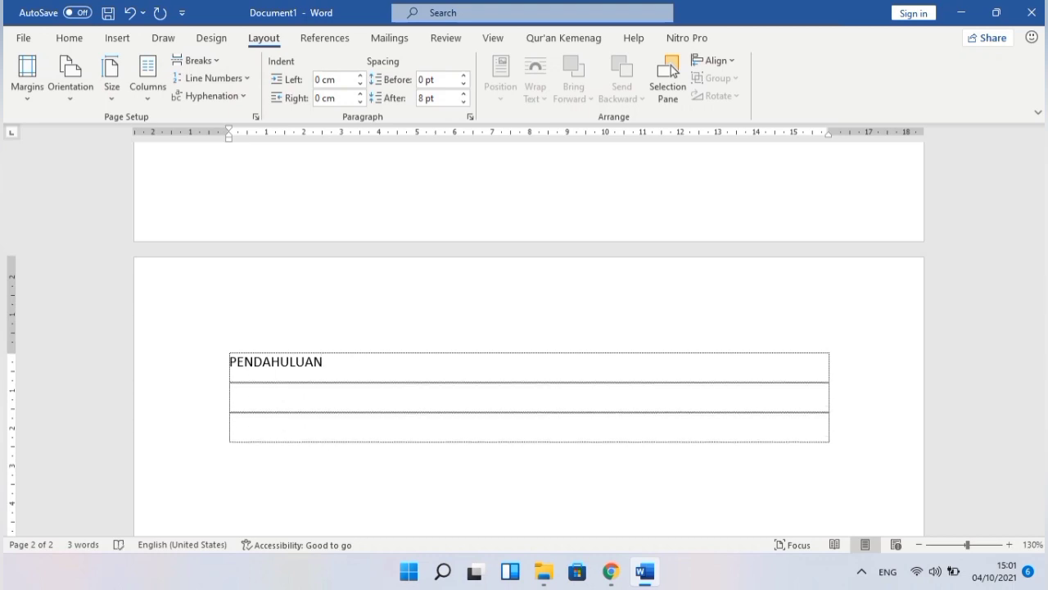
- Insert a page break after PENDAHULUAN and enter the title LANDASAN TEORI on the new page, followed by two empty paragraphs
left_click(199, 60)
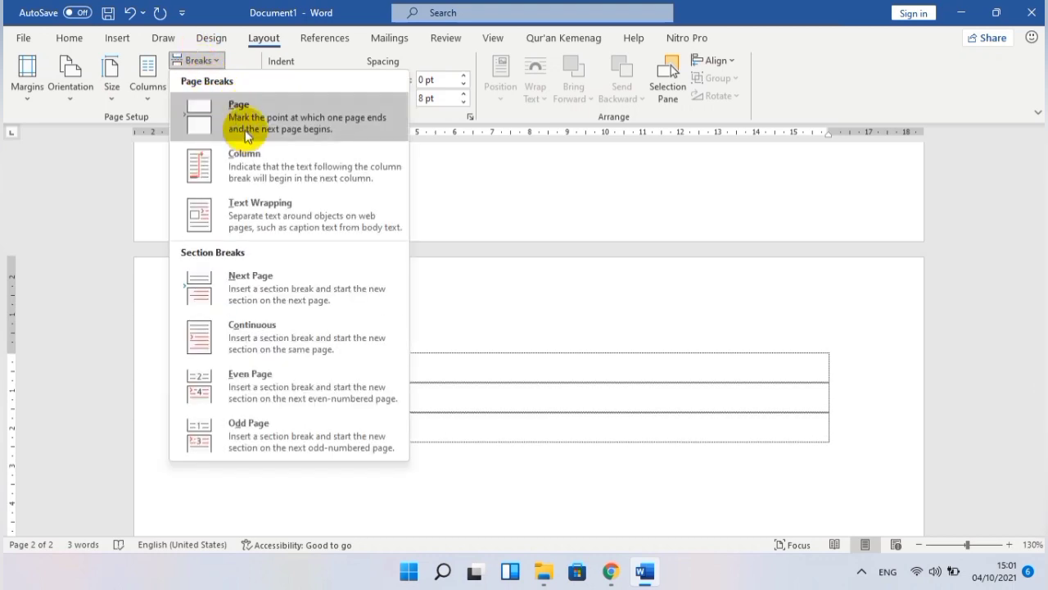
left_click(248, 124)
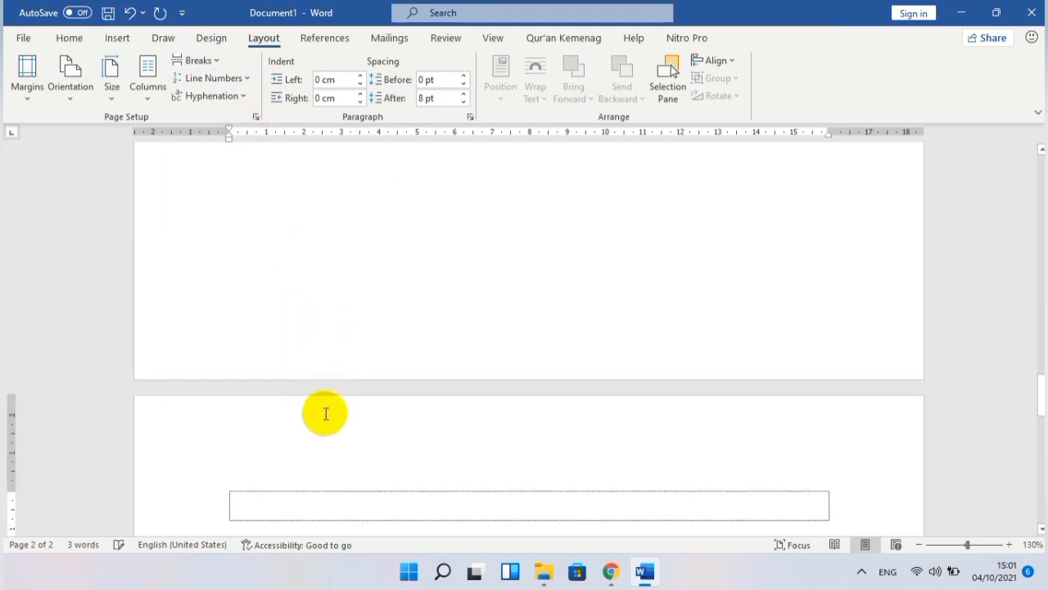
left_click(318, 448)
type("I")
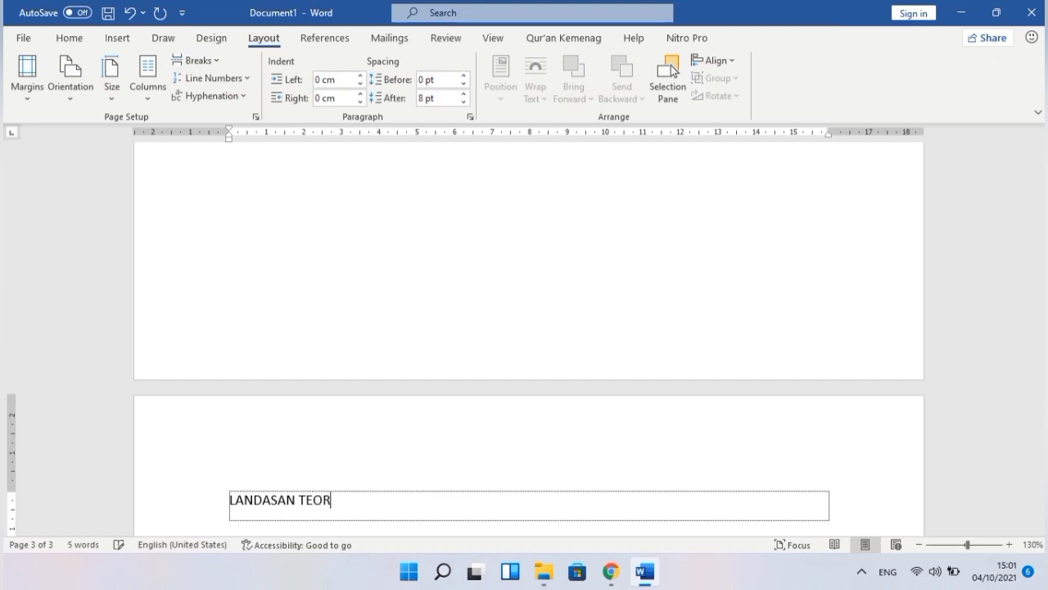
key("Tab")
key("Tab")
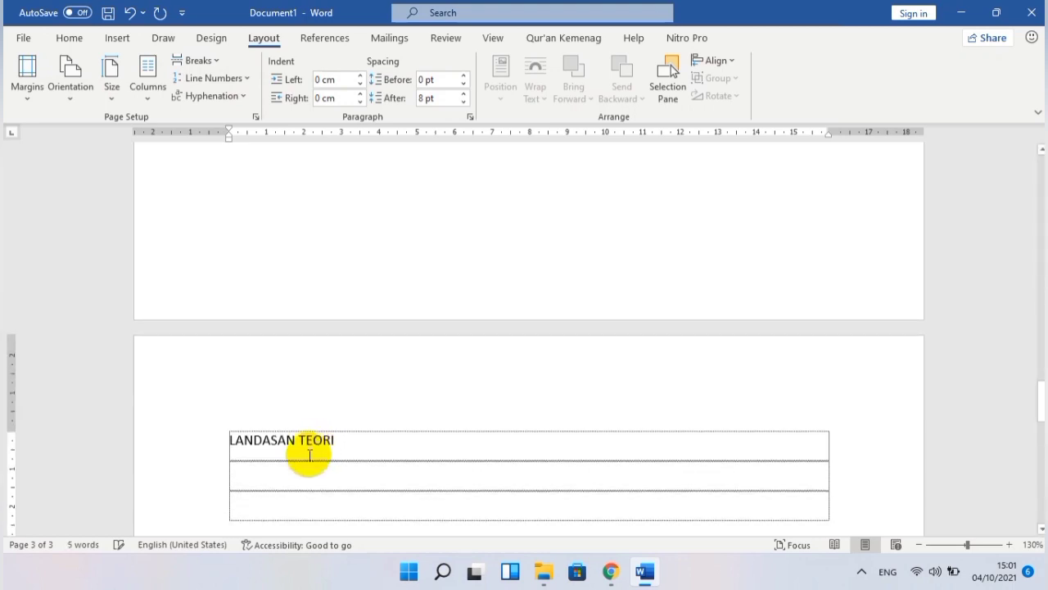
- Insert a page break after LANDASAN TEORI and enter the title METODE PENELITIAN on the new page, followed by two empty paragraphs
left_click(201, 61)
left_click(215, 106)
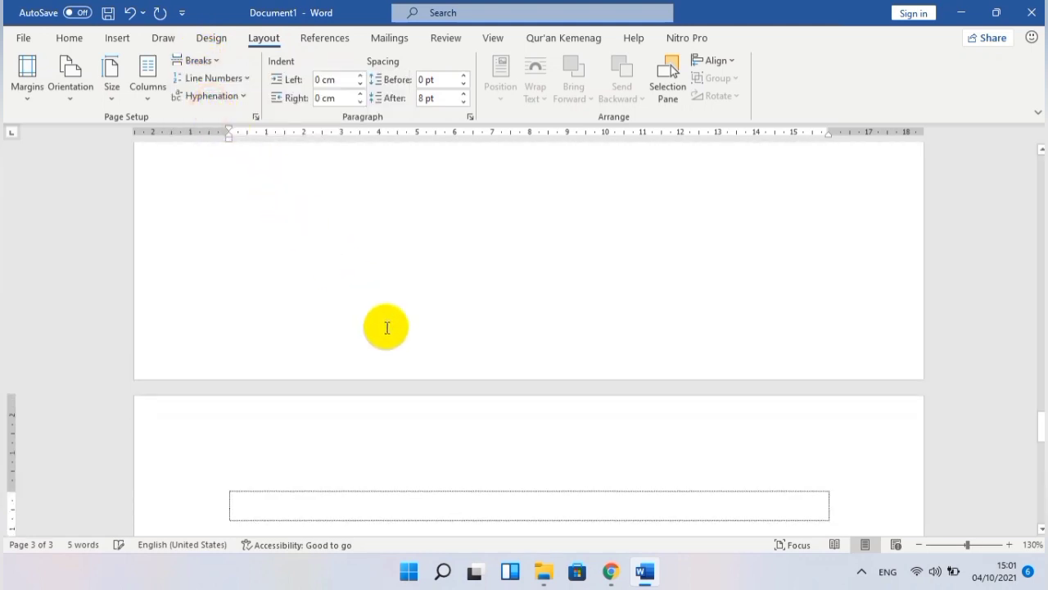
type("METODE PENELITIA")
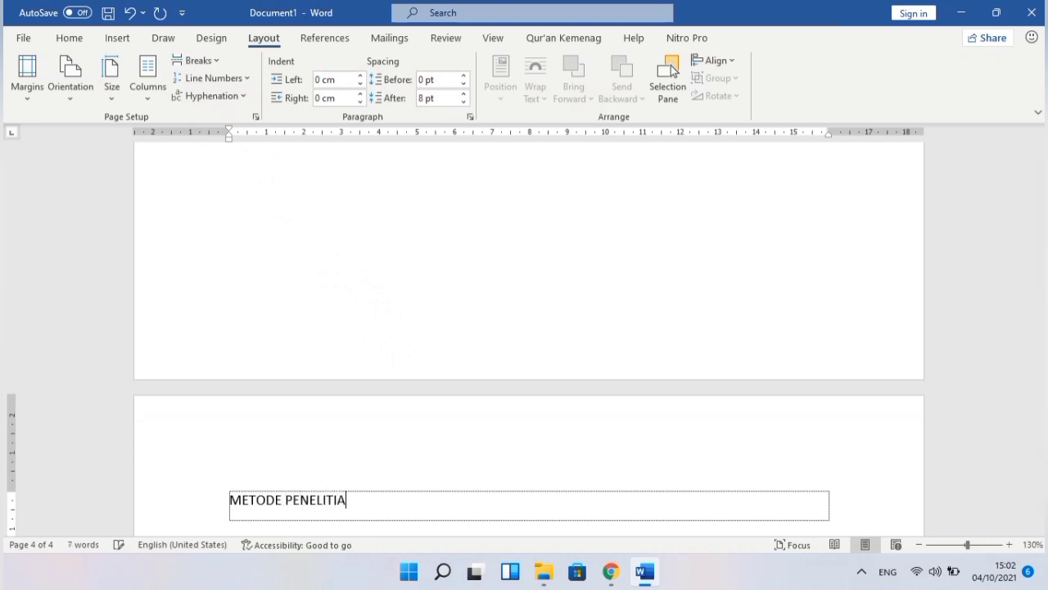
key("Tab")
key("Tab")
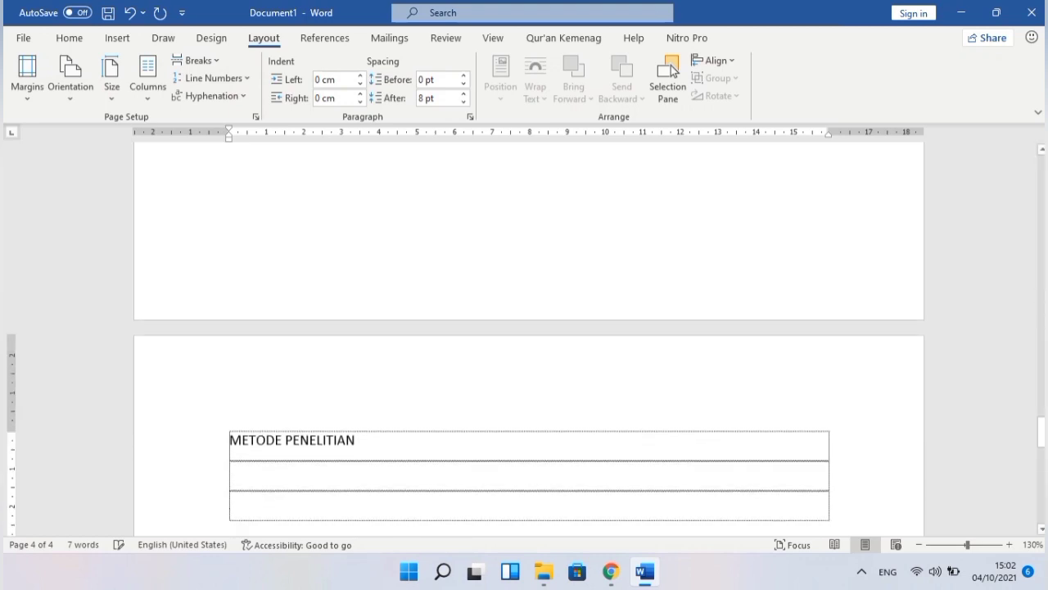
- Insert a page break after METODE PENELITIAN and enter the title HASIL DAN PEMBAHASAN on the new page, followed by two empty paragraphs
left_click(198, 60)
left_click(201, 104)
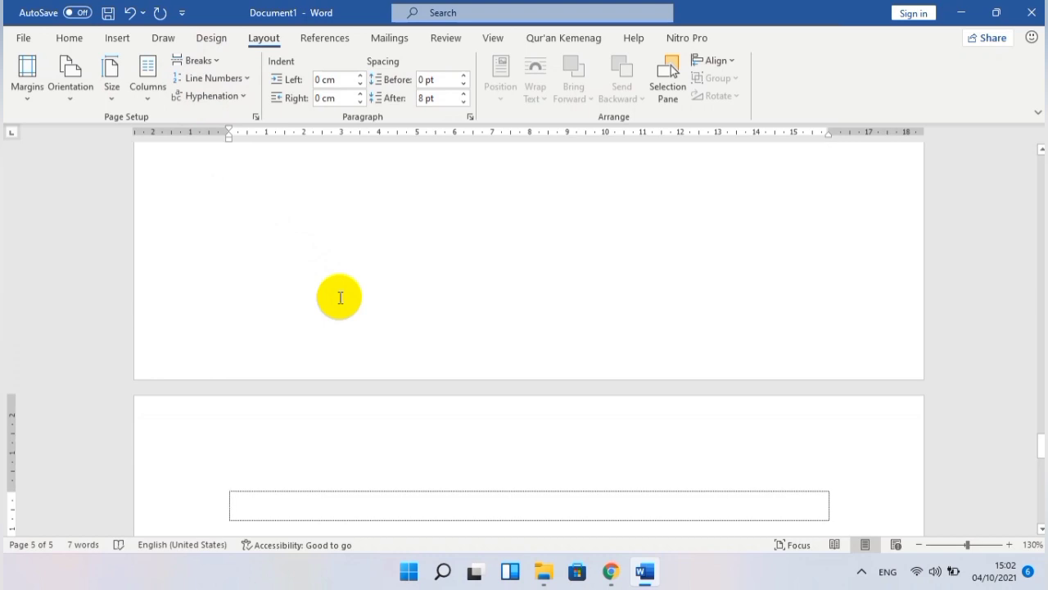
type("HASIL DAN")
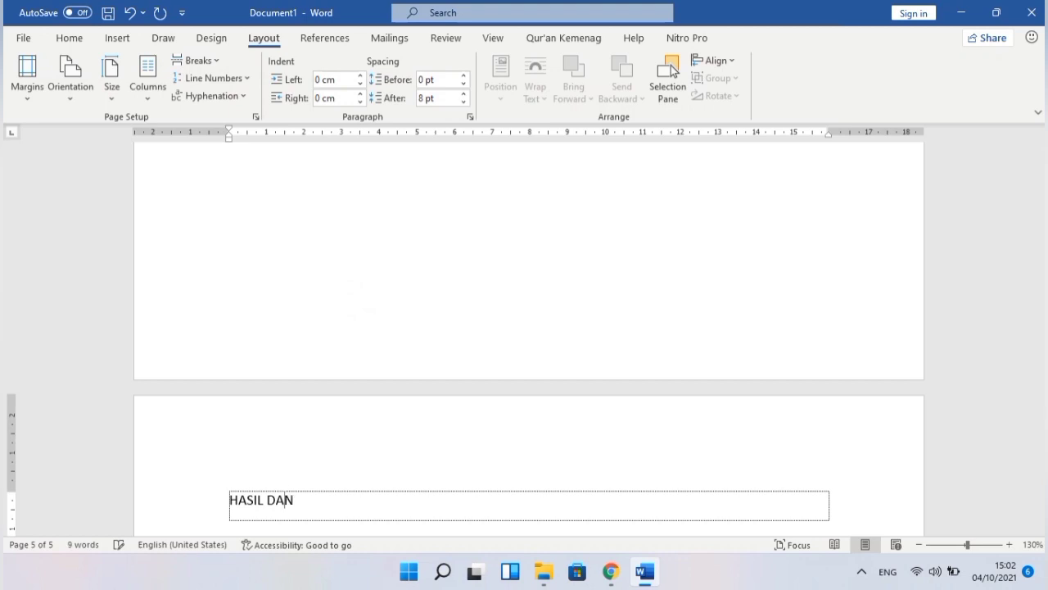
type(" PEMBAHASA")
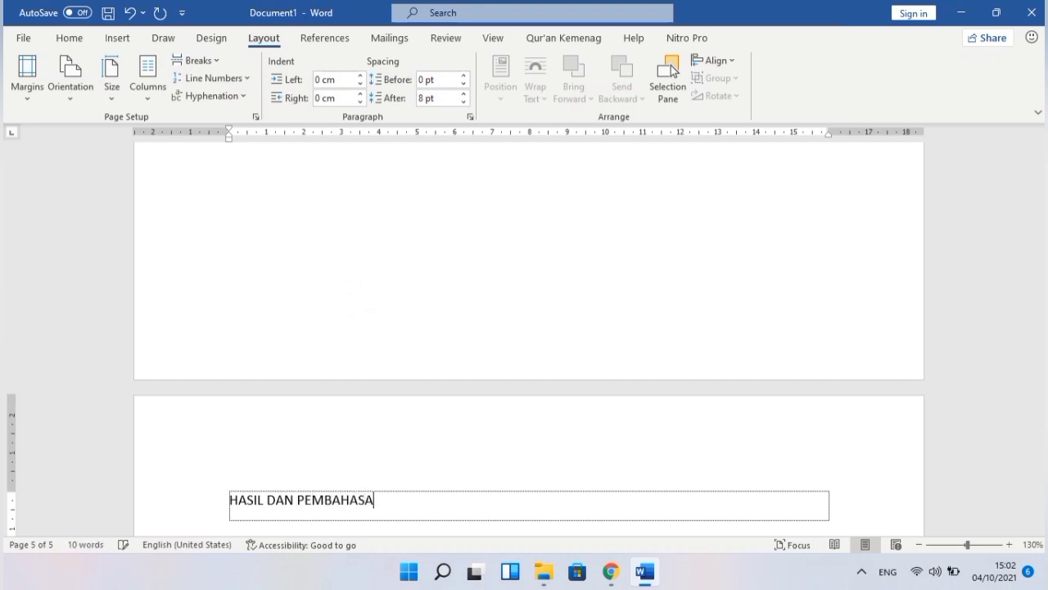
key("Tab")
key("Tab")
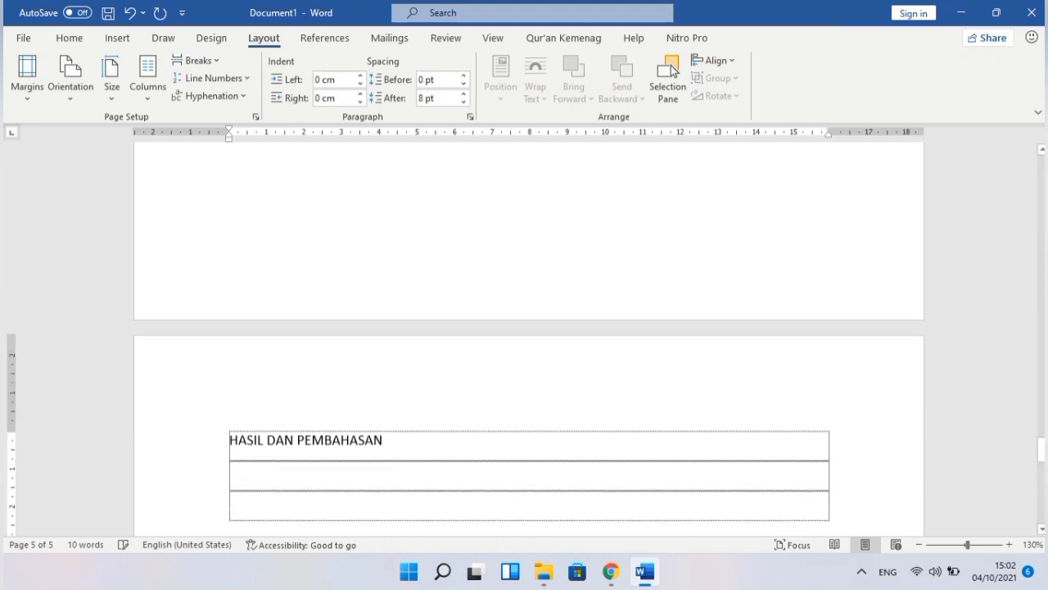
- Insert a page break after HASIL DAN PEMBAHASAN and enter the title PENUTUP on the new page
left_click(201, 61)
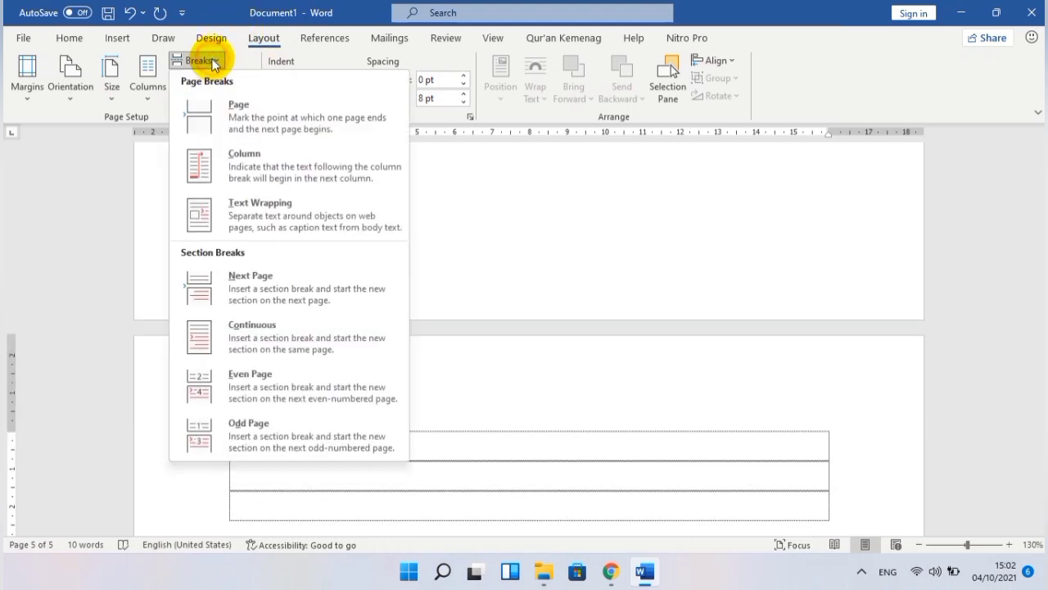
left_click(227, 117)
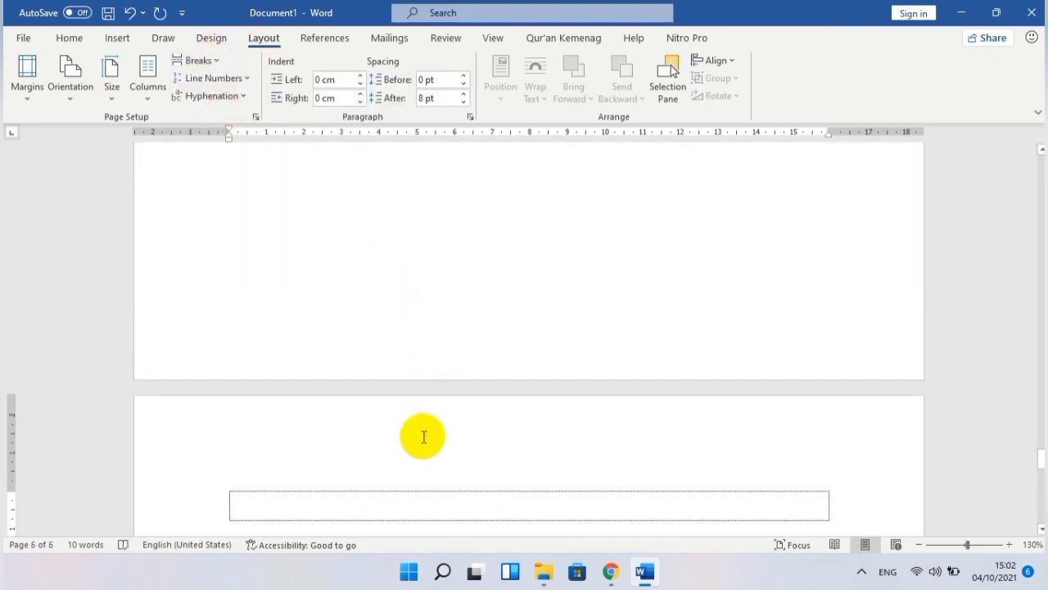
type("PENUTUP")
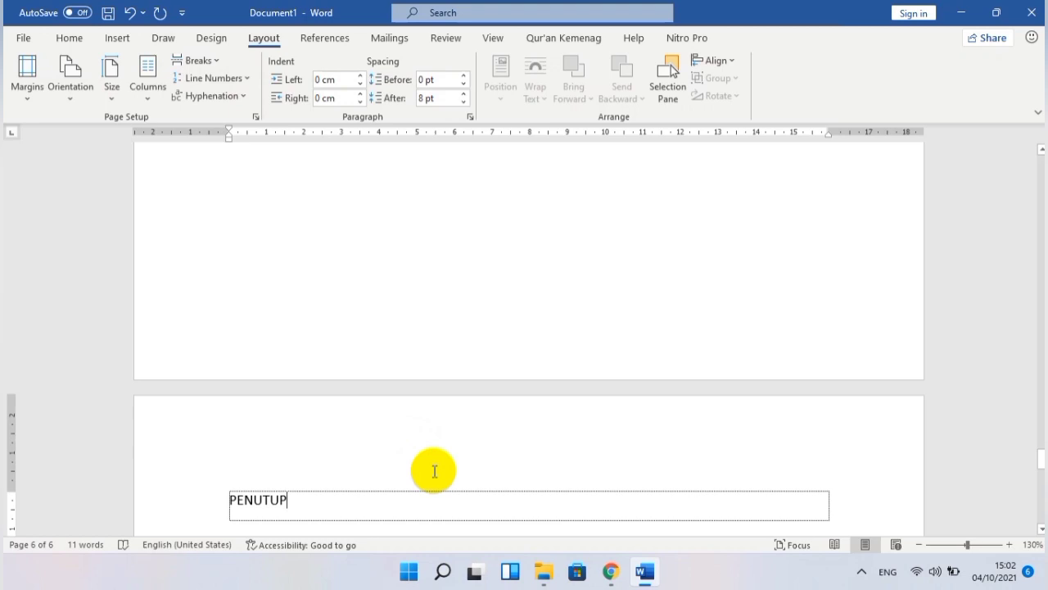
- Place the cursor at the end of the PENDAHULUAN title on page 2 and open the Heading 1 style for modification
scroll(434, 471, "down", 1)
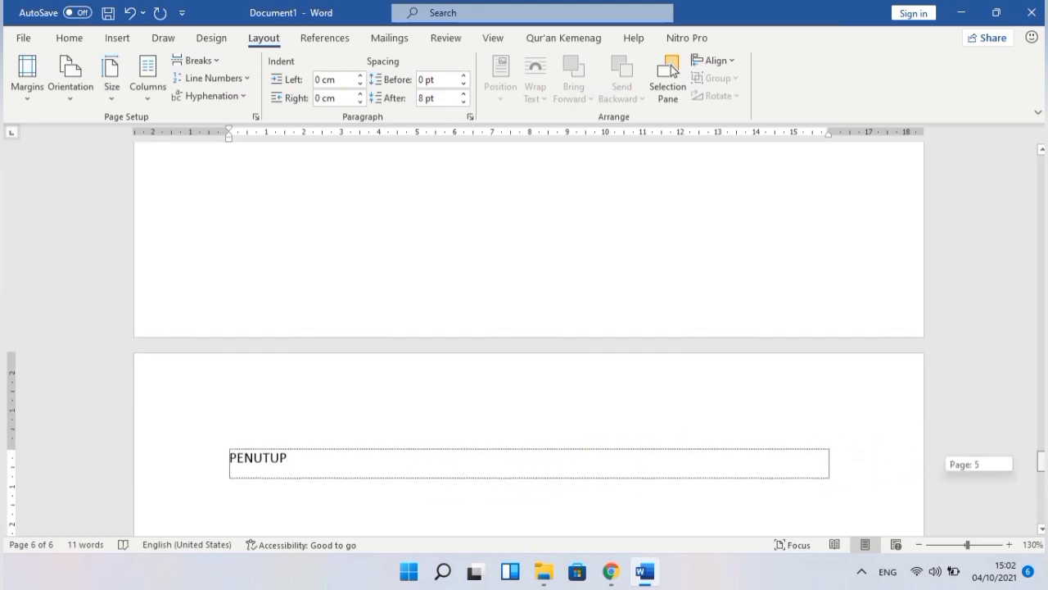
left_click_drag(1040, 461, 1040, 228)
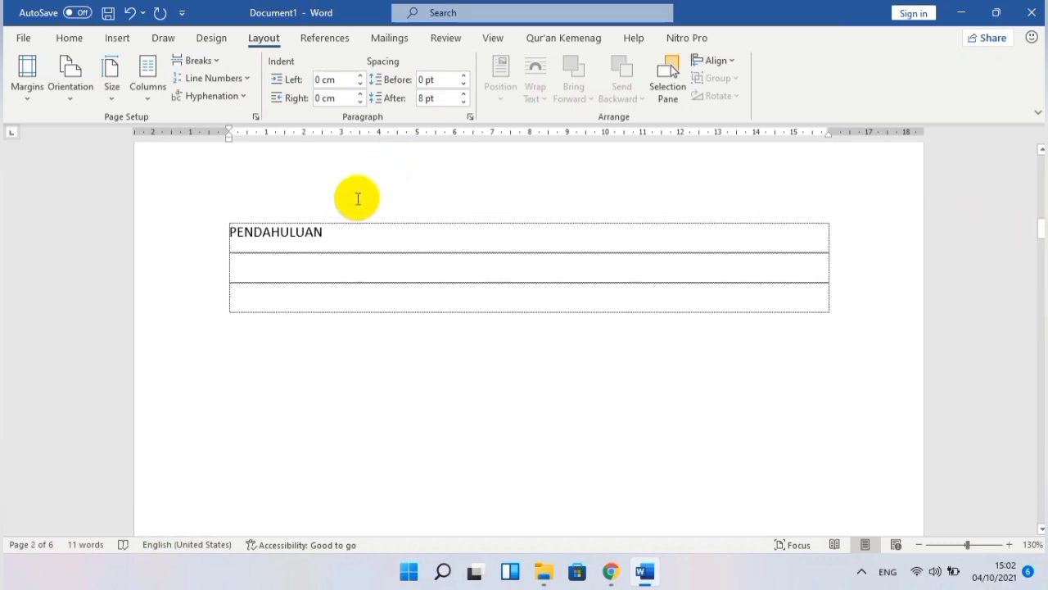
left_click(342, 234)
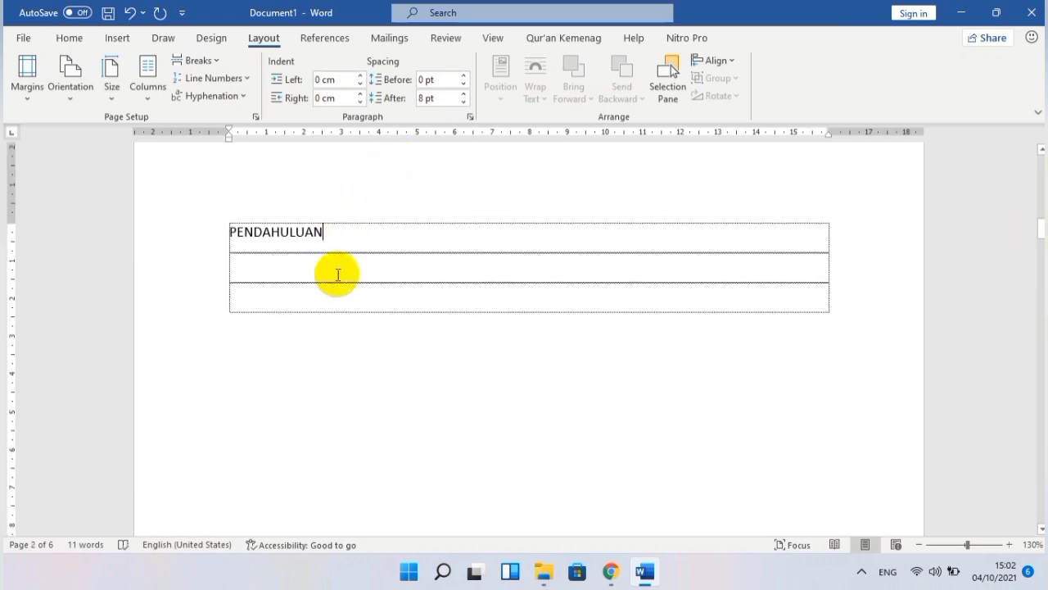
scroll(337, 276, "up", 1)
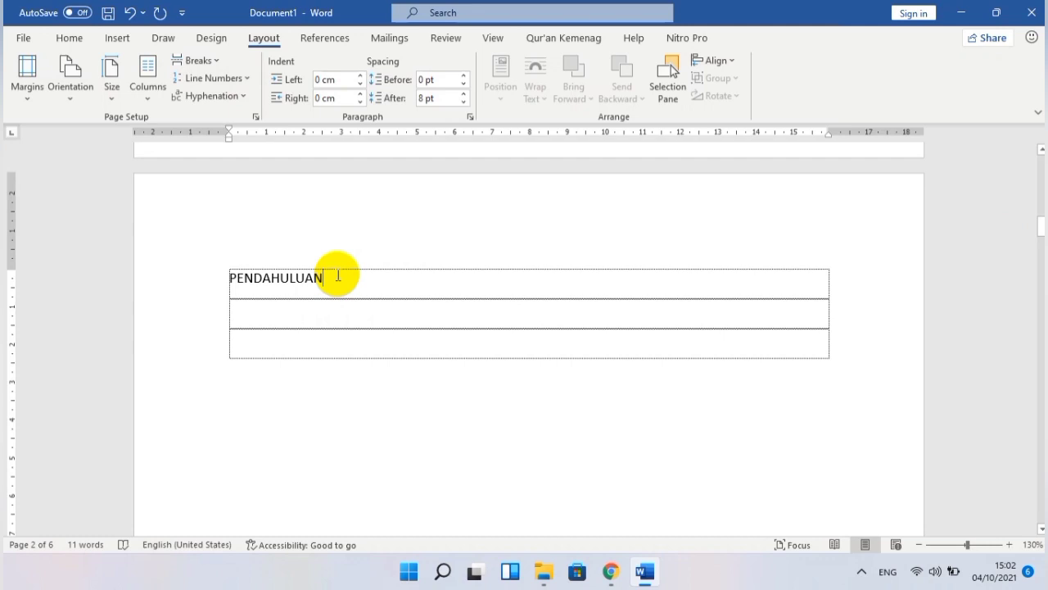
left_click(70, 38)
left_click_drag(341, 279, 207, 271)
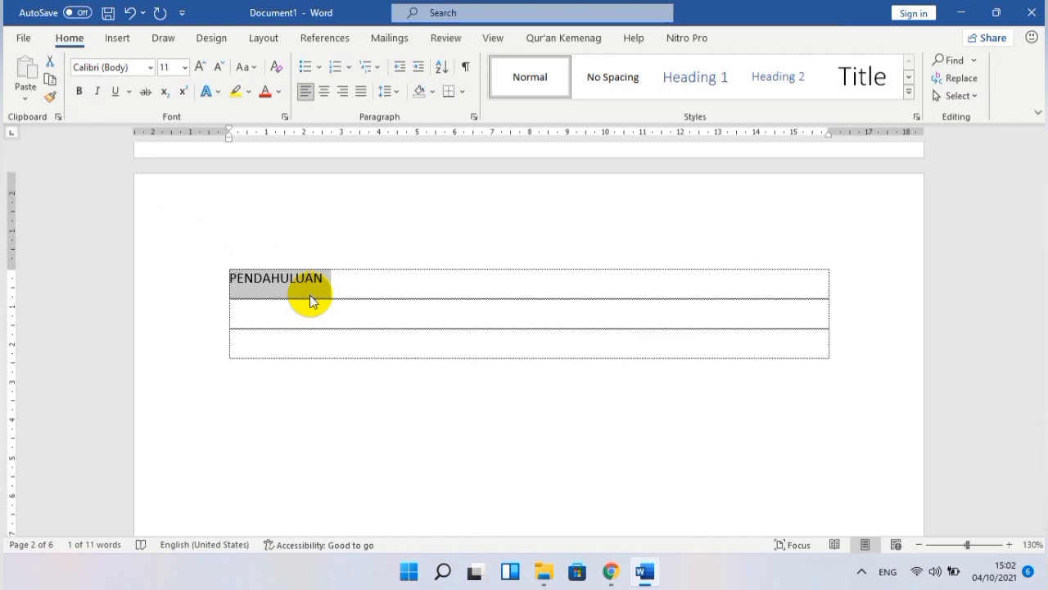
left_click(330, 280)
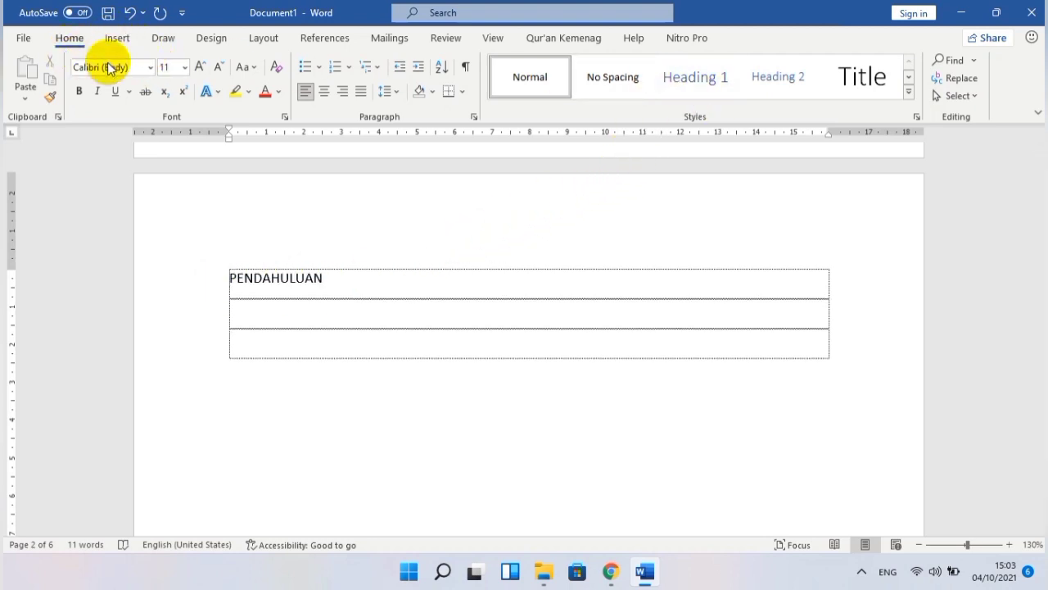
left_click(679, 94)
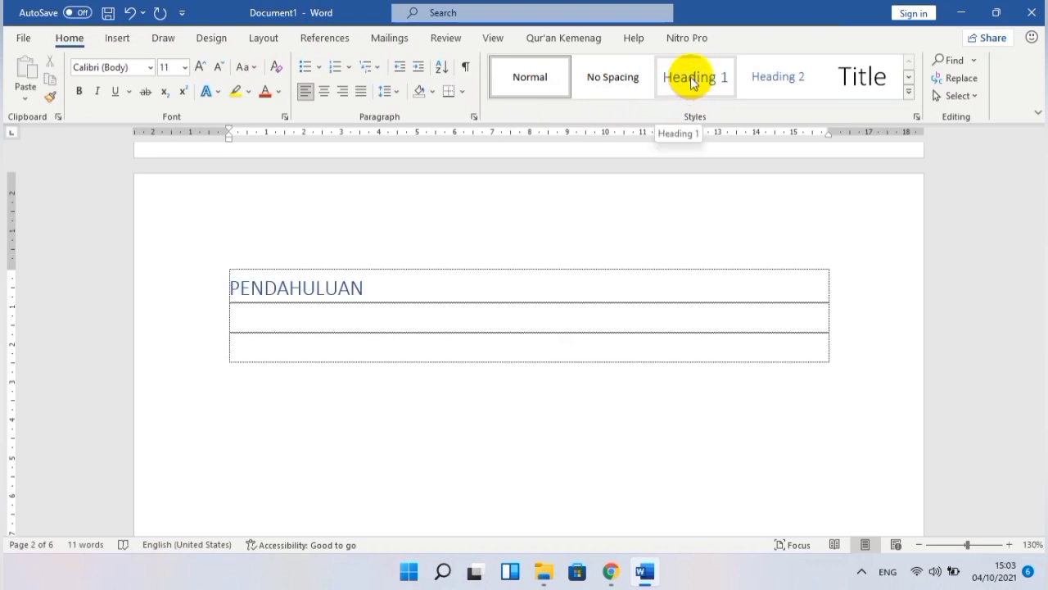
right_click(691, 79)
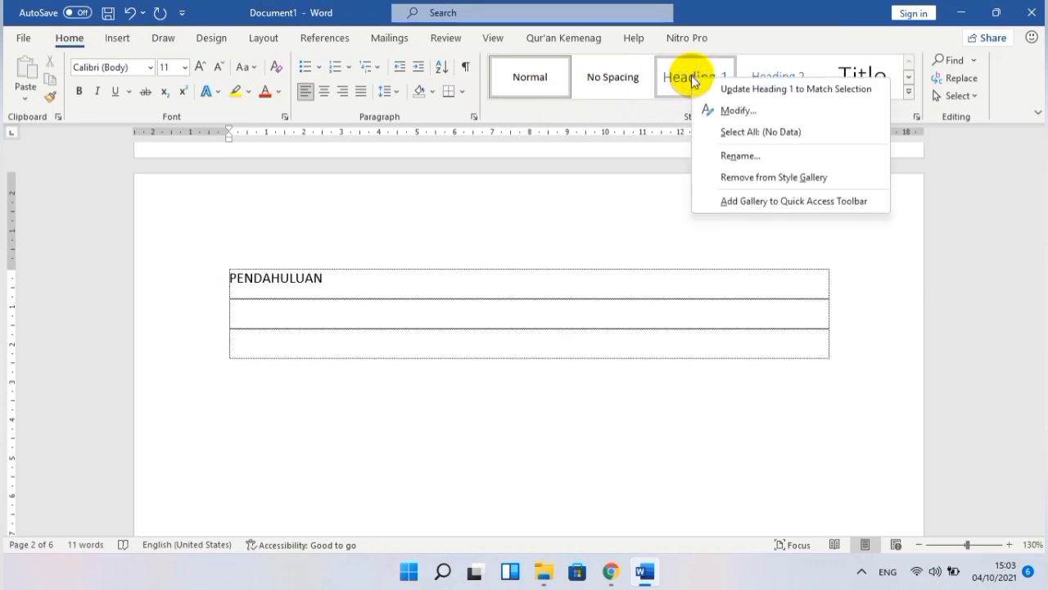
left_click(717, 110)
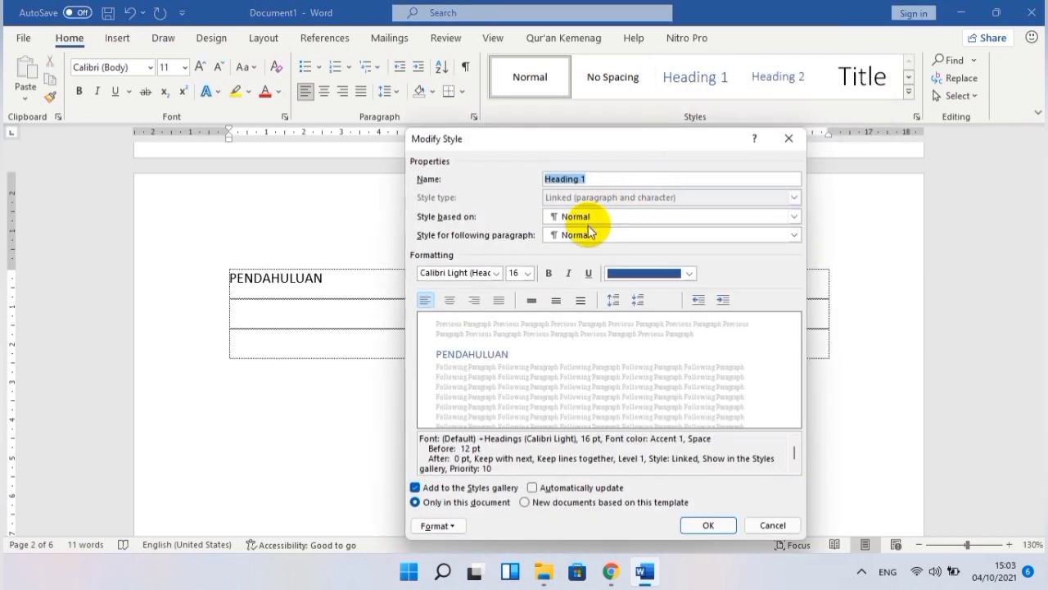
- Set the Heading 1 style's font to Times New Roman, 12 pt, bold
left_click(495, 274)
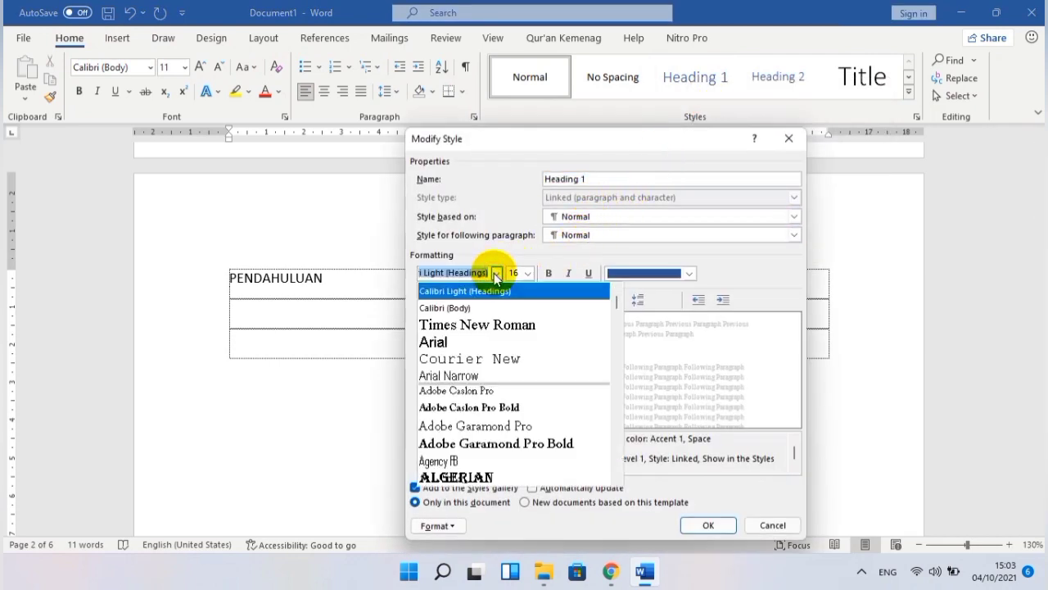
left_click(487, 325)
left_click(527, 274)
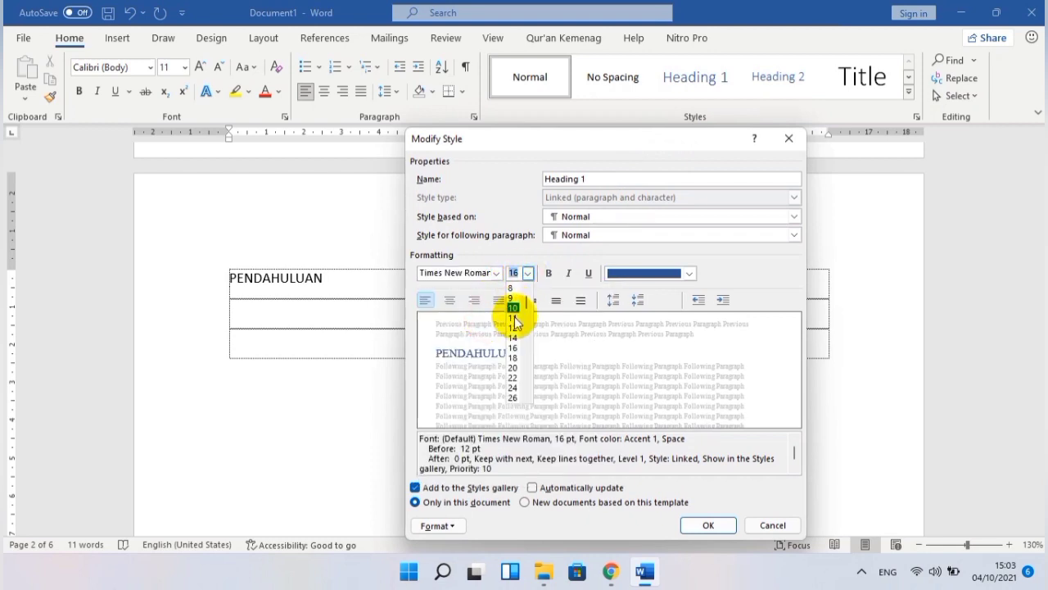
left_click(514, 326)
left_click(549, 274)
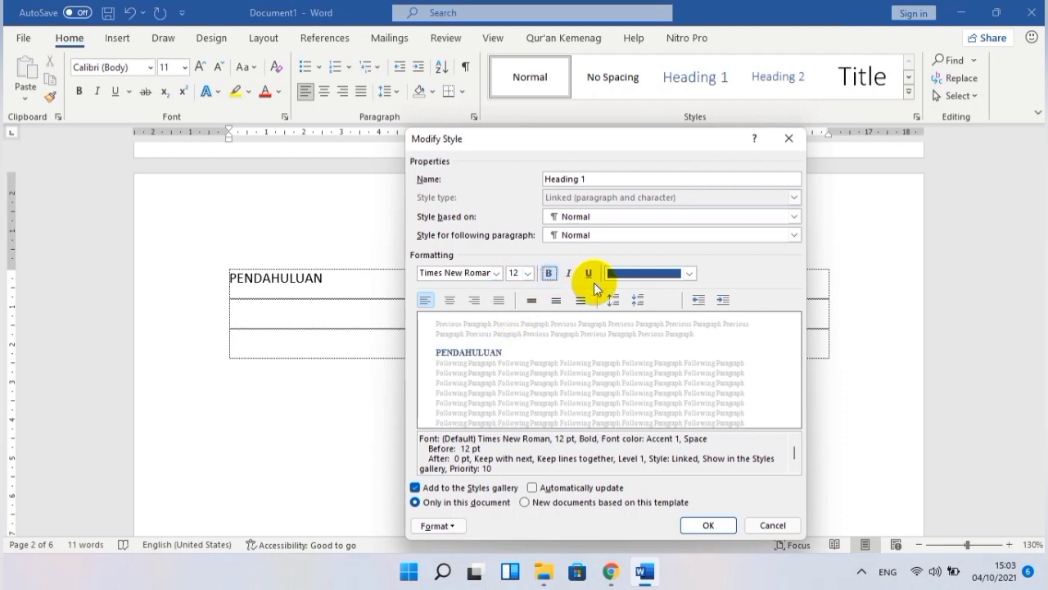
- Give the Heading 1 style black text, centered alignment and double line spacing, and confirm the style changes
left_click(629, 273)
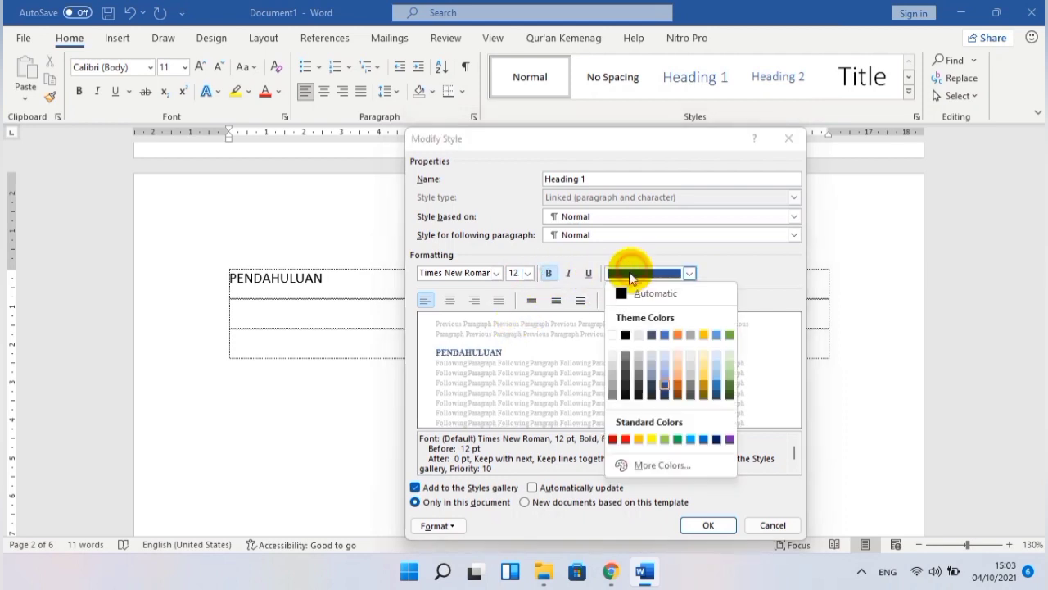
left_click(626, 335)
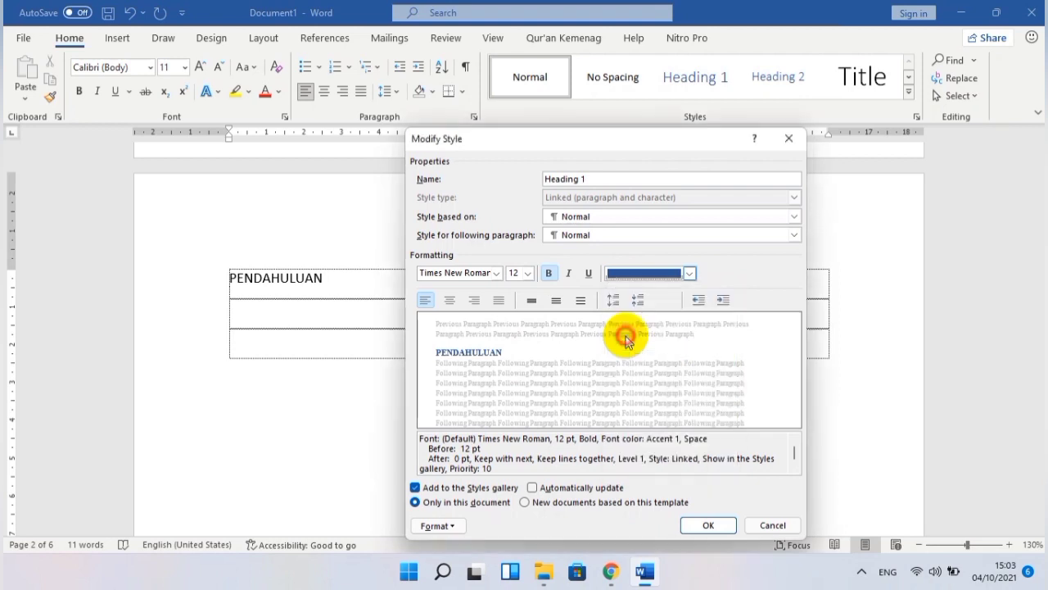
left_click(455, 301)
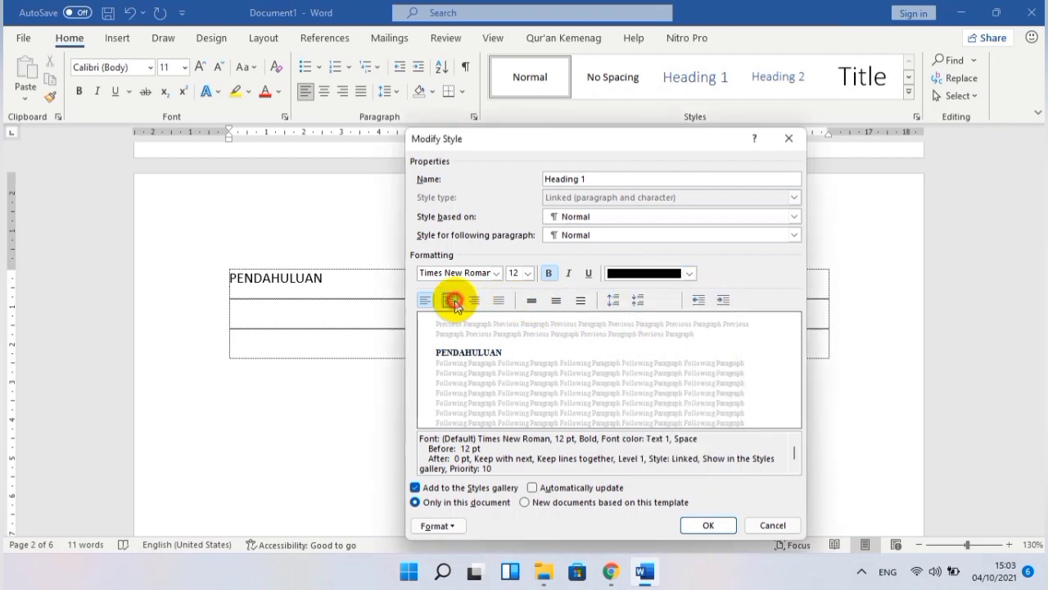
left_click(582, 300)
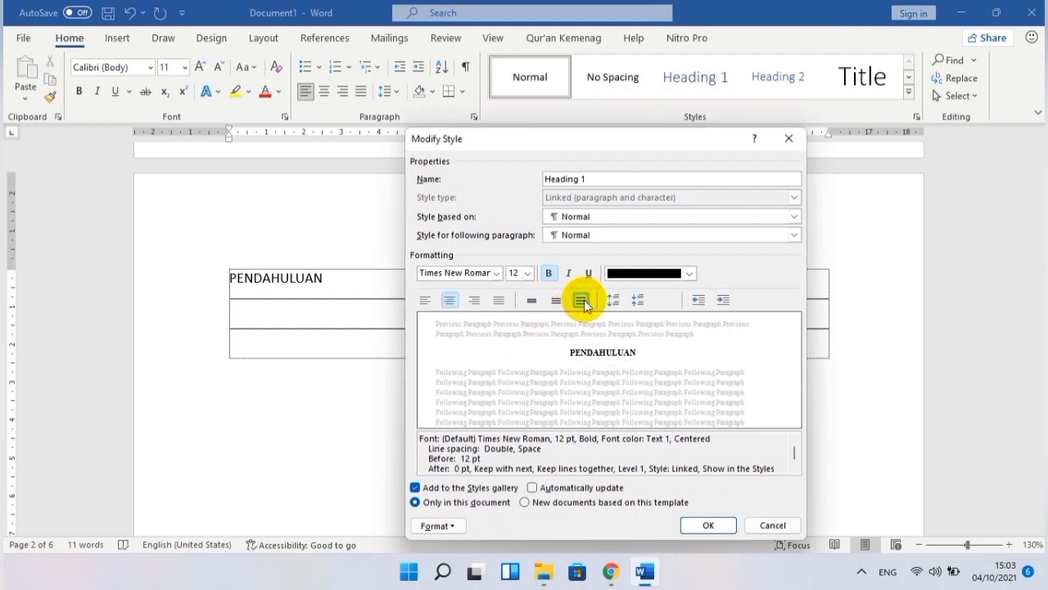
left_click(707, 527)
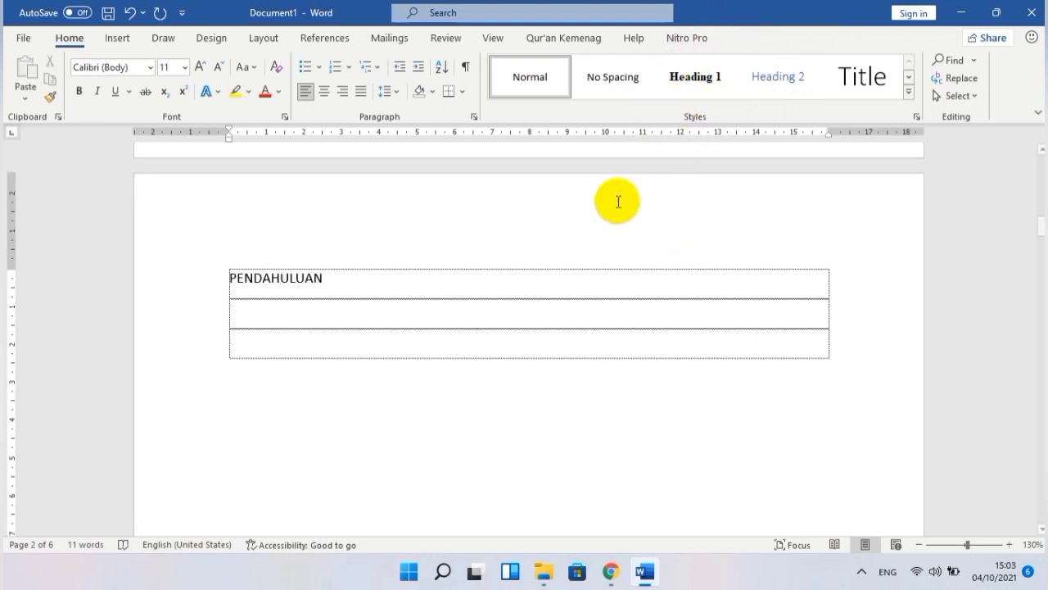
- Apply the Heading 1 style to the PENDAHULUAN title on page 2 and the LANDASAN TEORI title on page 3
left_click(227, 277)
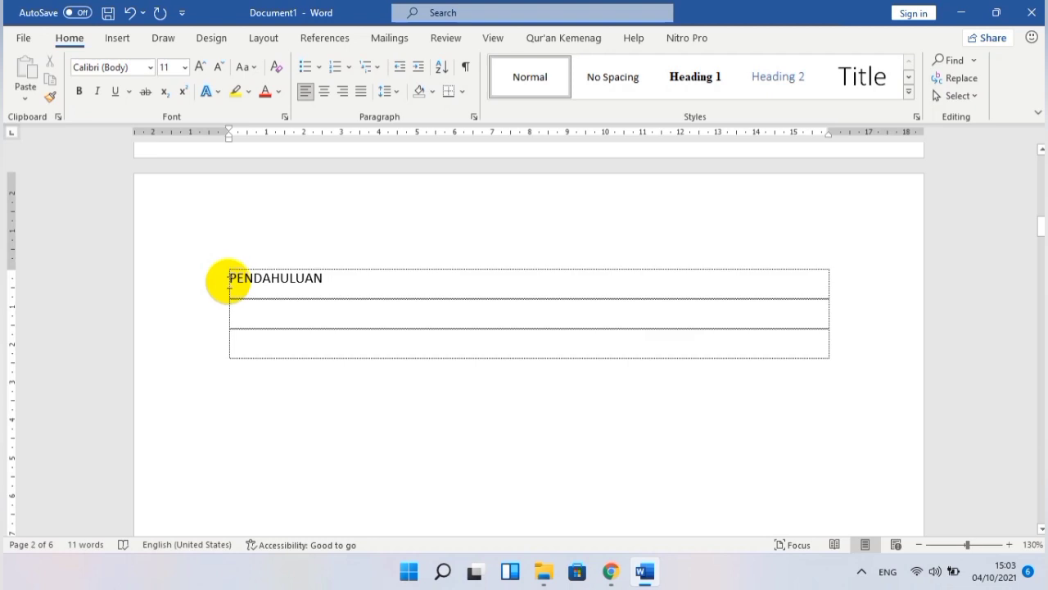
left_click(678, 82)
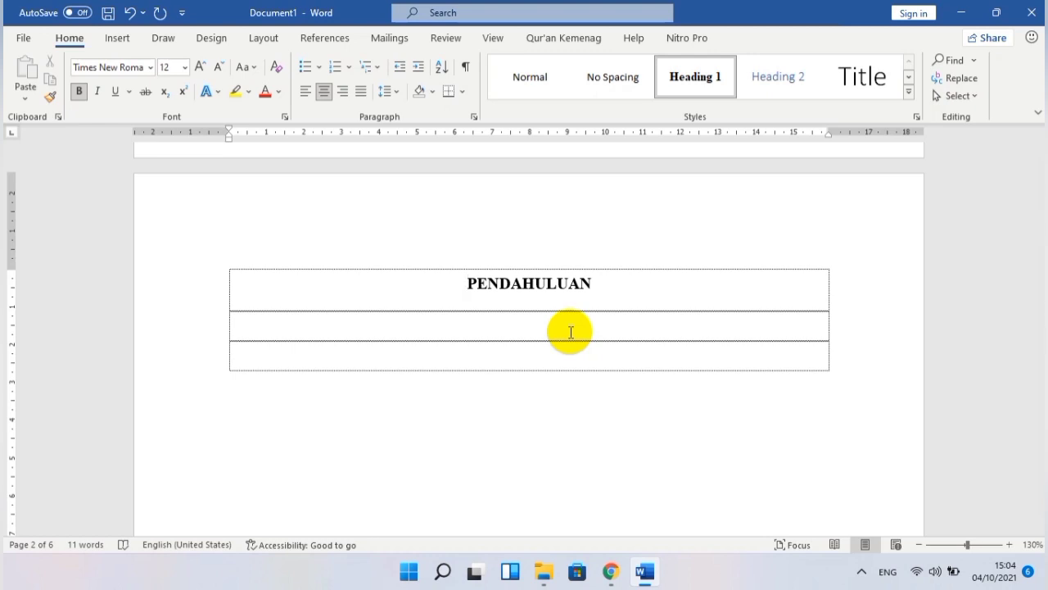
scroll(571, 332, "down", 15)
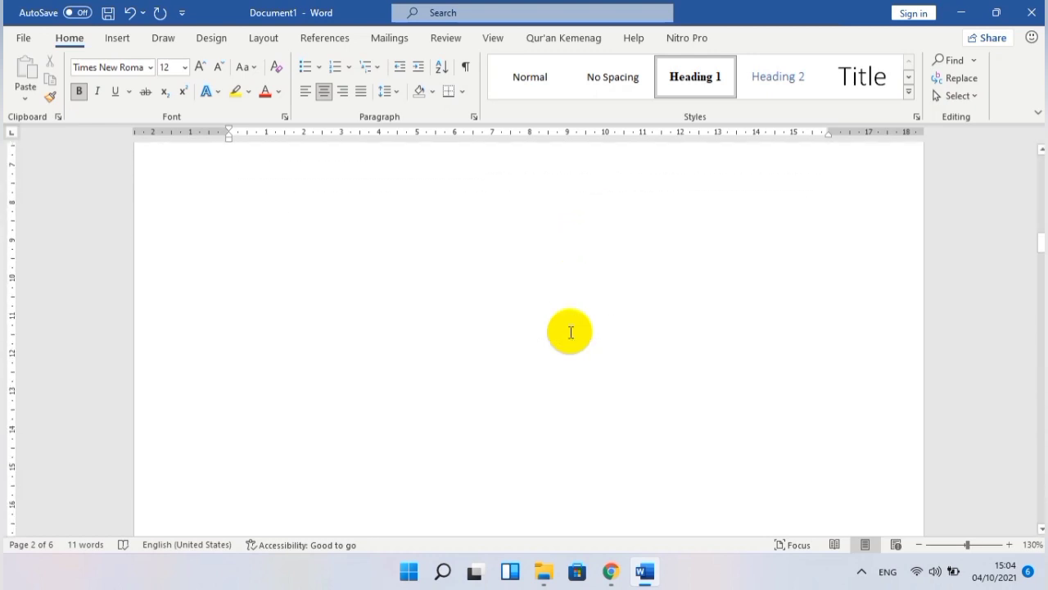
scroll(570, 331, "down", 3)
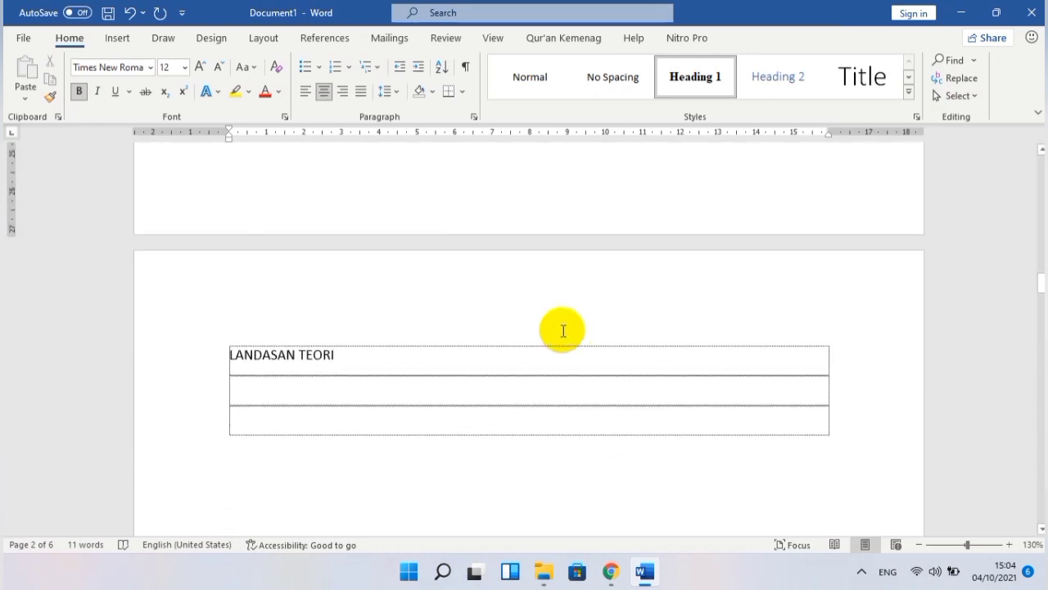
left_click(230, 354)
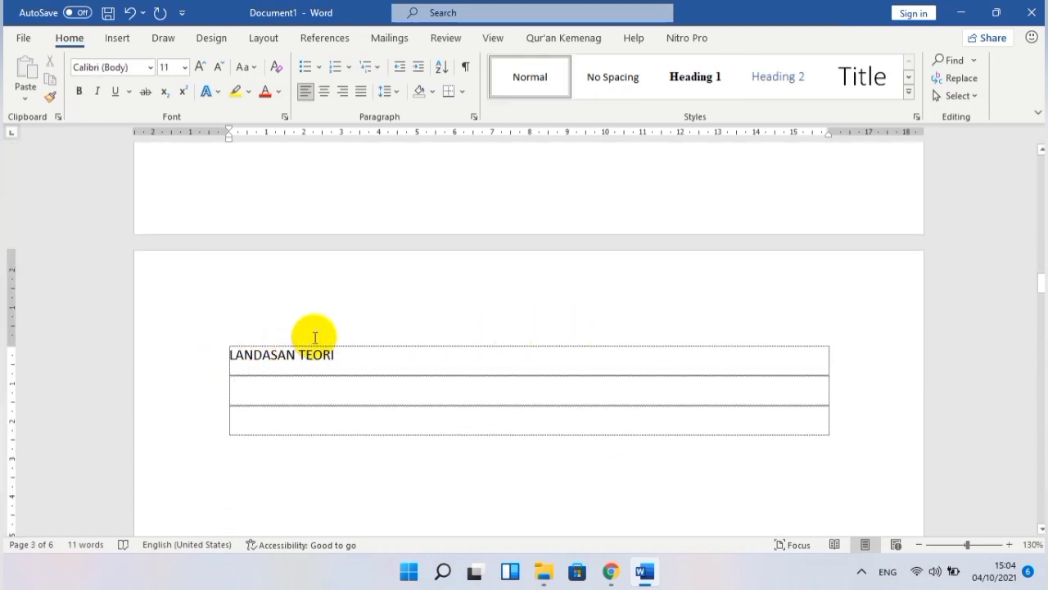
left_click(684, 91)
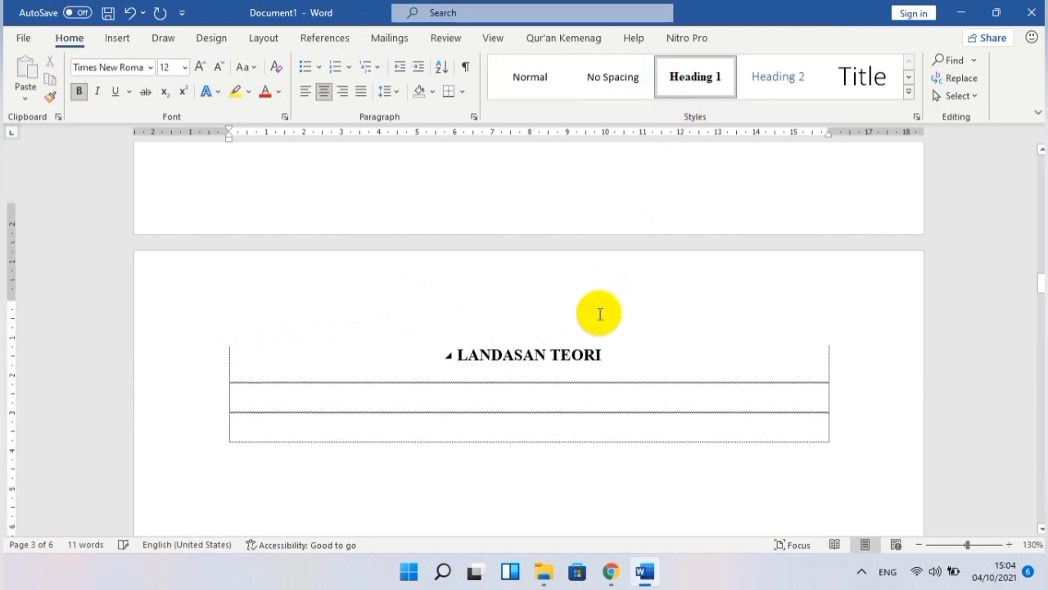
- Apply the Heading 1 style to the METODE PENELITIAN title on page 4 and the HASIL DAN PEMBAHASAN title on page 5
scroll(599, 315, "down", 10)
scroll(599, 314, "down", 5)
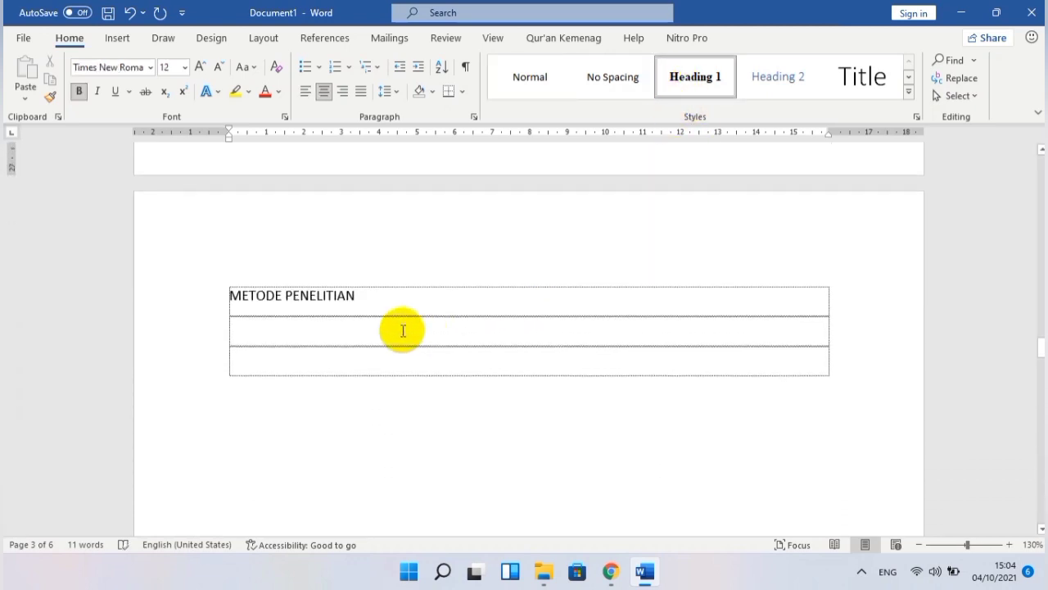
left_click(230, 293)
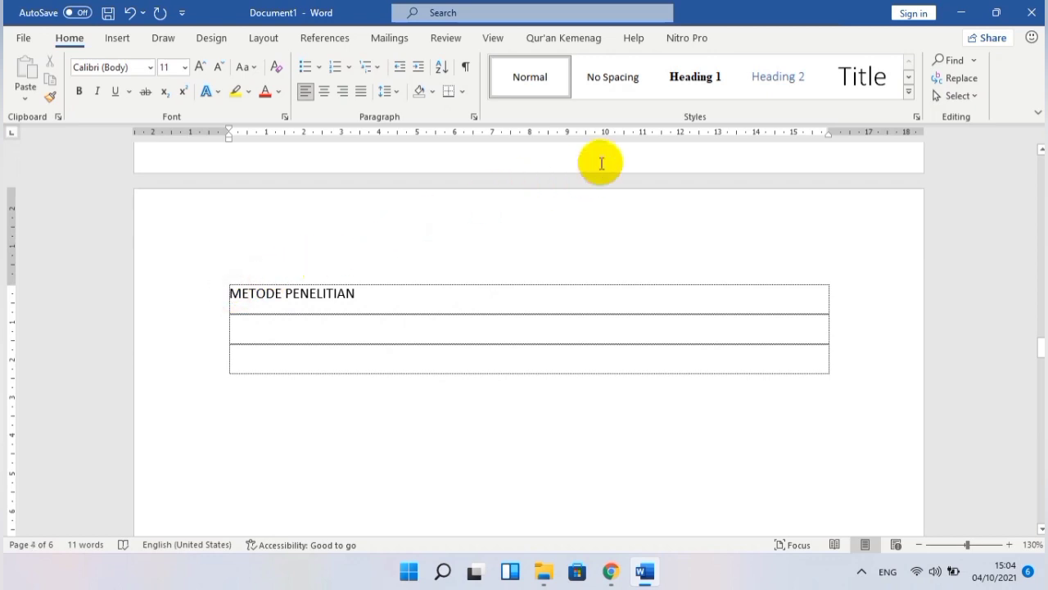
left_click(709, 89)
scroll(535, 346, "down", 15)
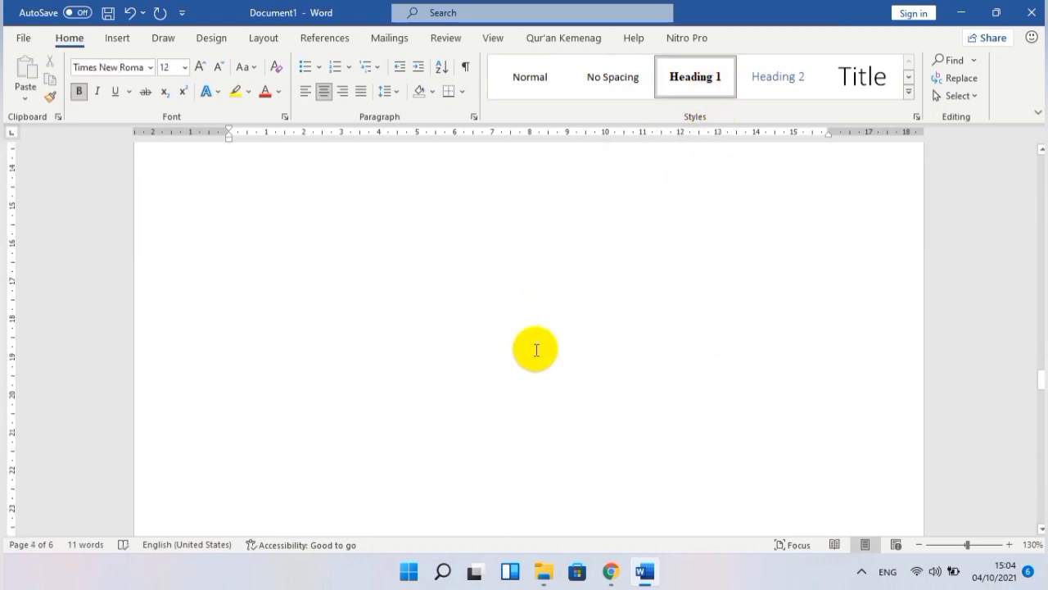
left_click(230, 276)
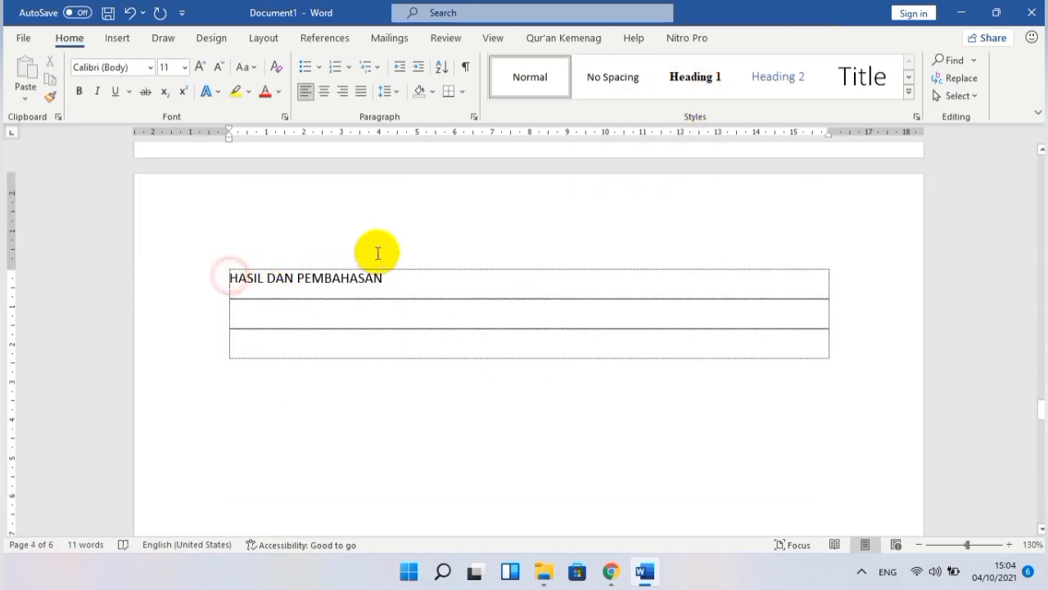
left_click(690, 90)
- Apply the Heading 1 style to the PENUTUP title on the last page
scroll(561, 414, "down", 14)
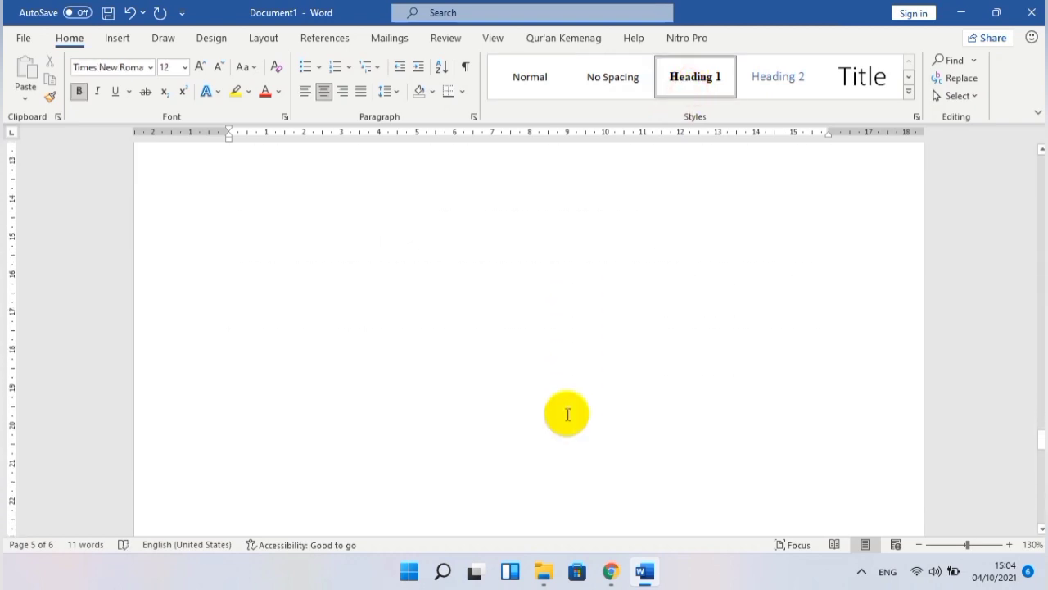
left_click(227, 354)
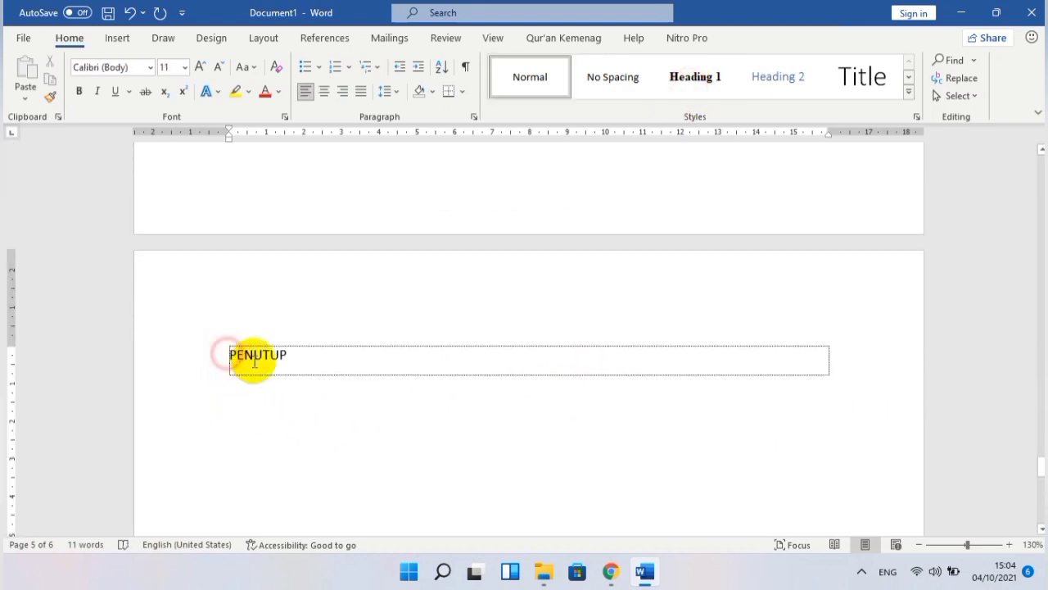
left_click(695, 90)
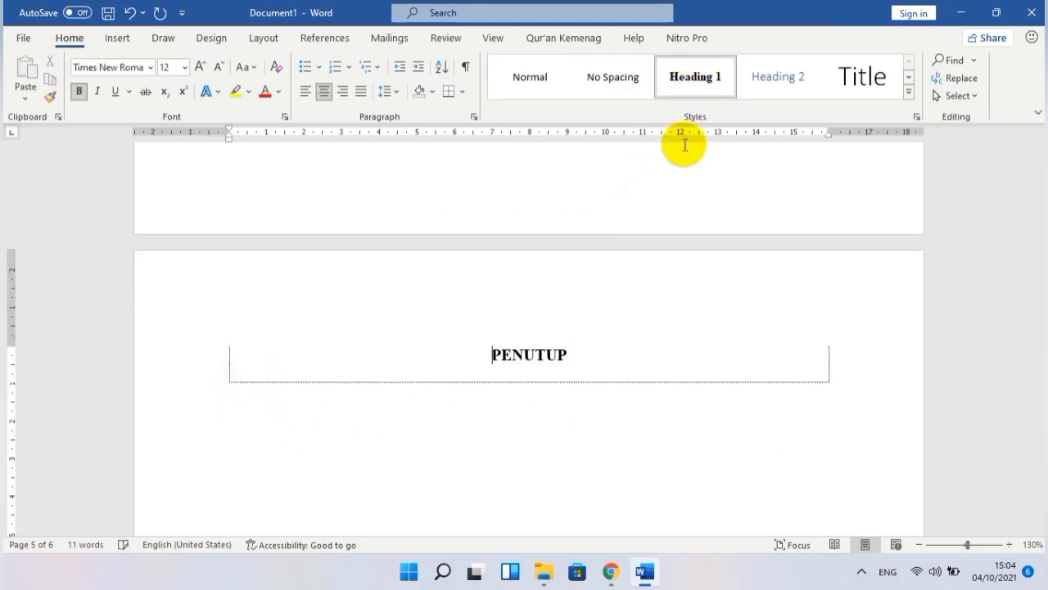
- Apply the heading-linked multilevel list 1 Heading 1, 1.1 Heading 2, 1.1.1 Heading 3 at the PENDAHULUAN title on page 2
scroll(616, 432, "up", 5)
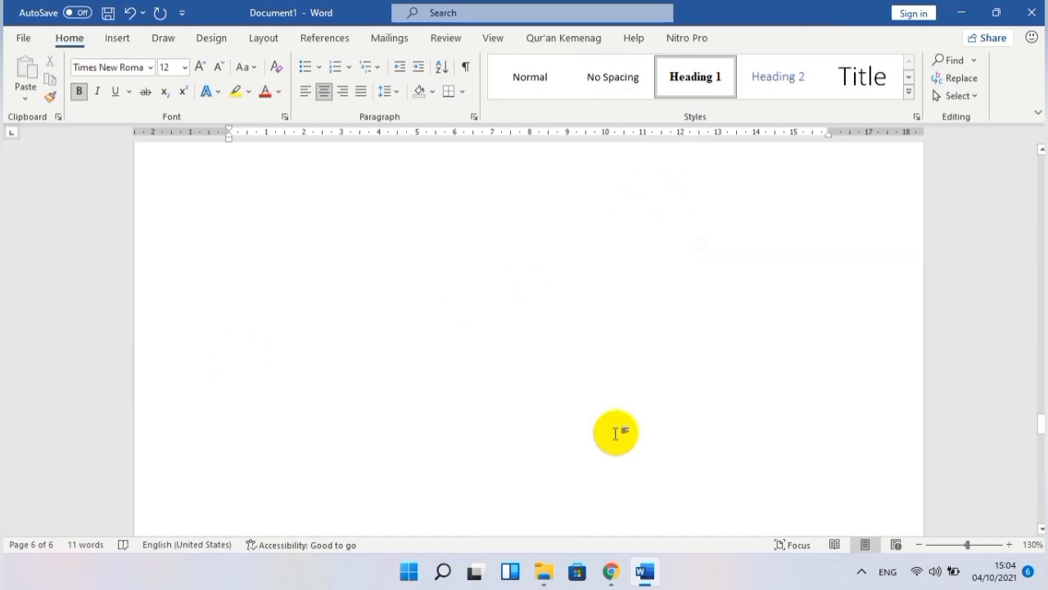
scroll(615, 433, "up", 10)
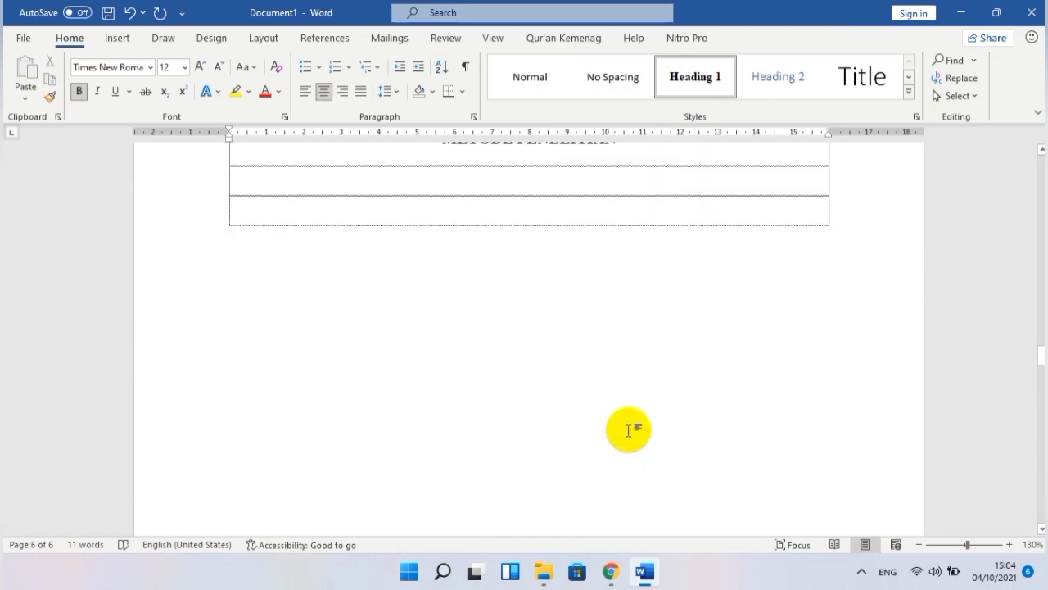
scroll(628, 429, "up", 10)
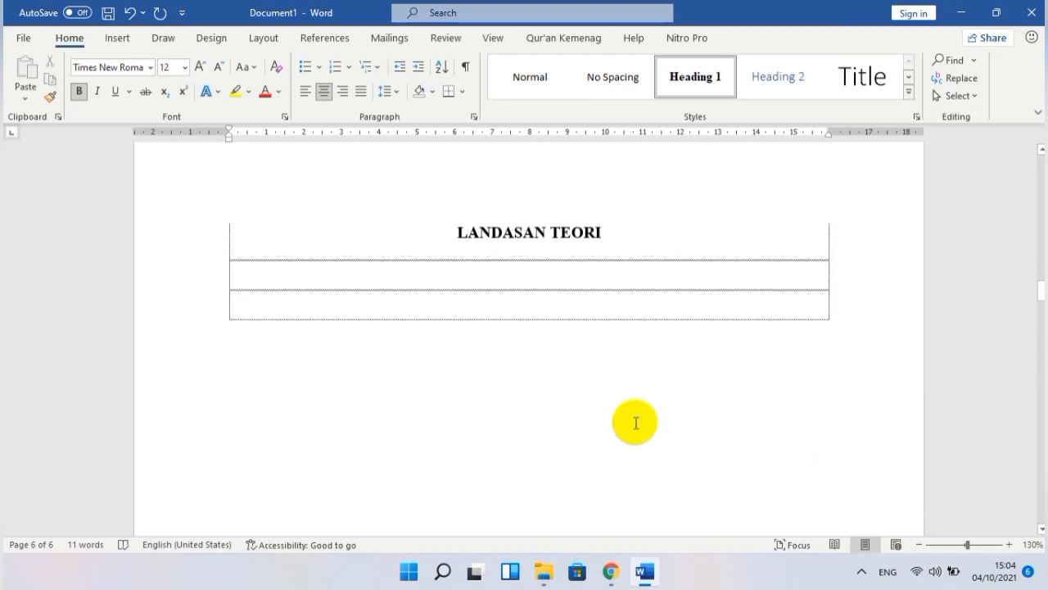
scroll(636, 422, "up", 5)
scroll(637, 422, "up", 5)
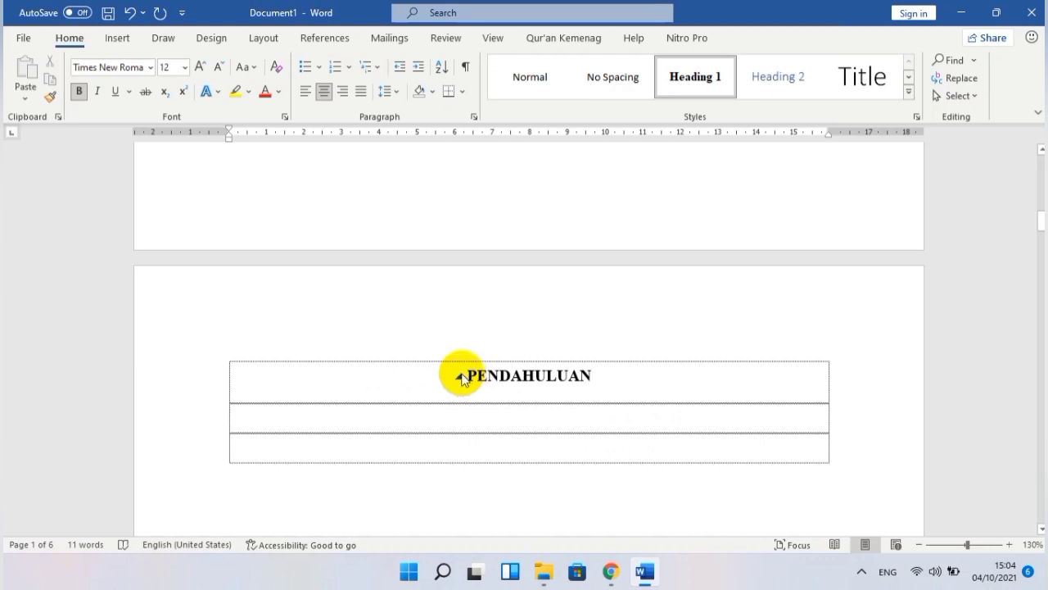
left_click(468, 376)
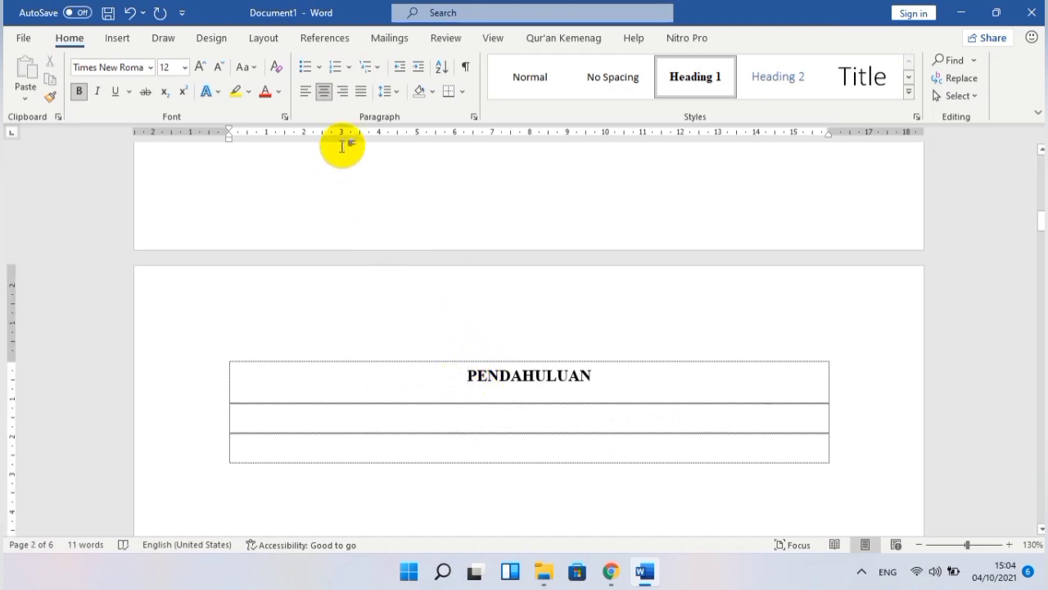
left_click(378, 73)
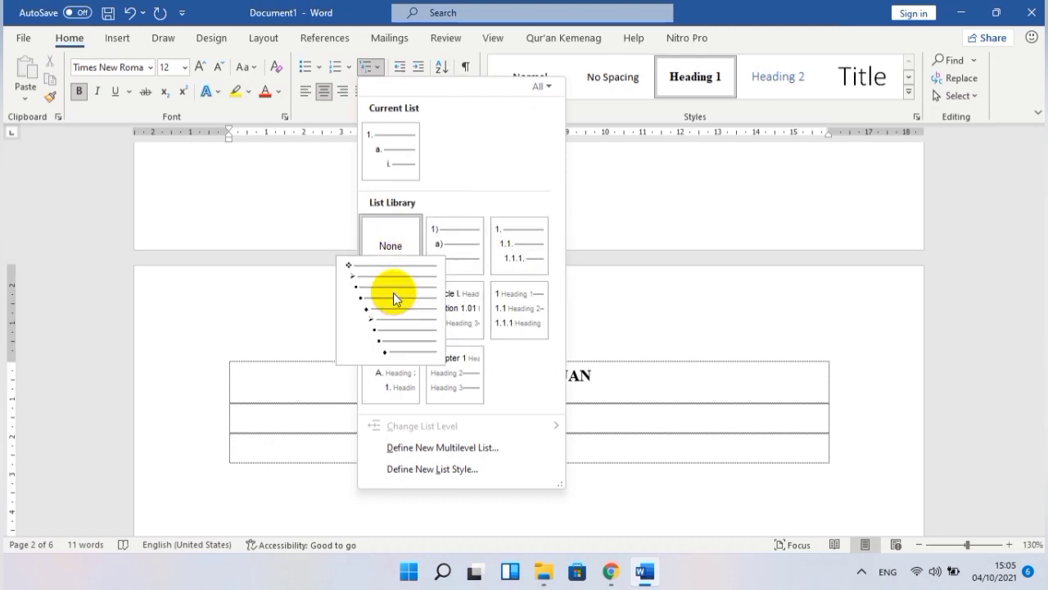
left_click(517, 325)
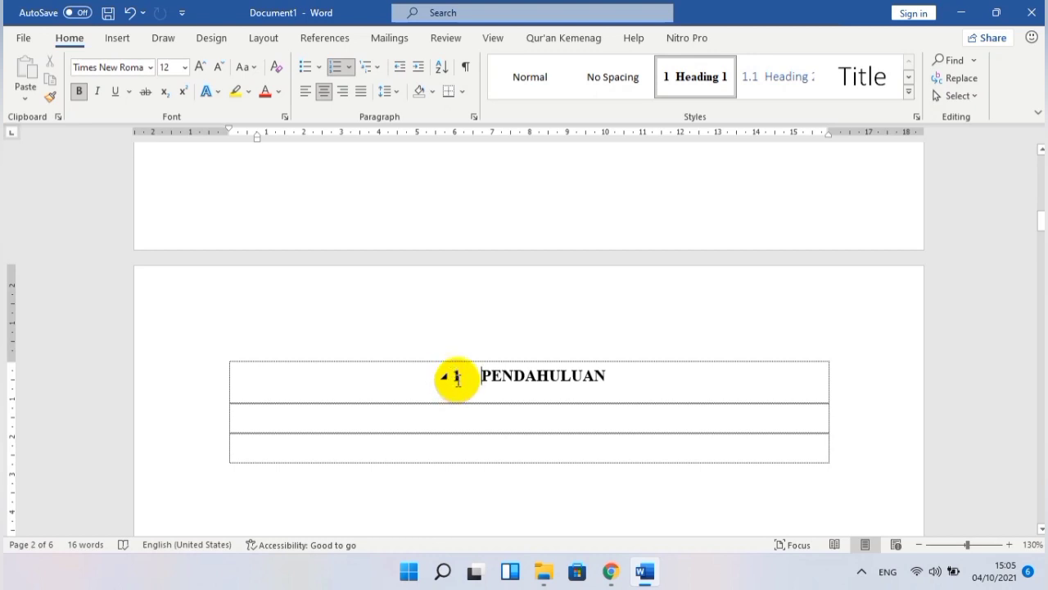
- Define a new multilevel list at the PENDAHULUAN title whose level 1 number reads BAB I, using the I, II, III number style
left_click(457, 376)
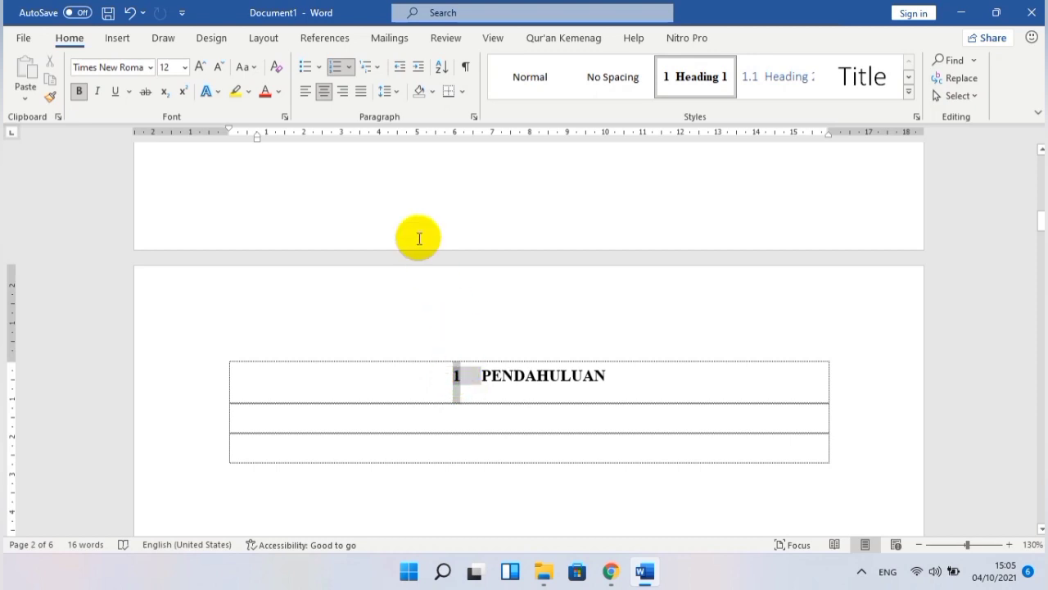
left_click(374, 69)
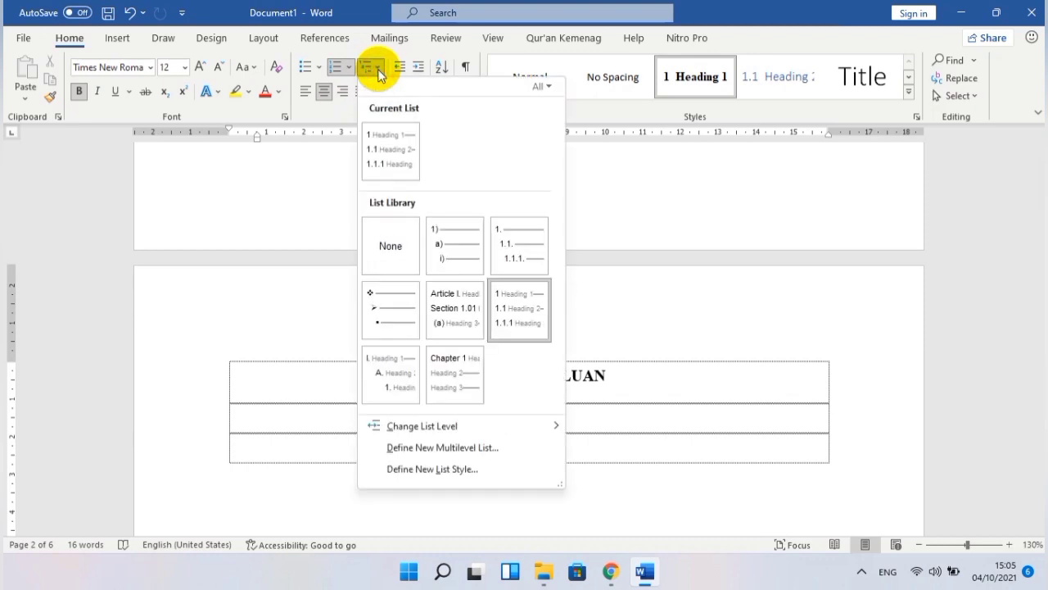
left_click(479, 452)
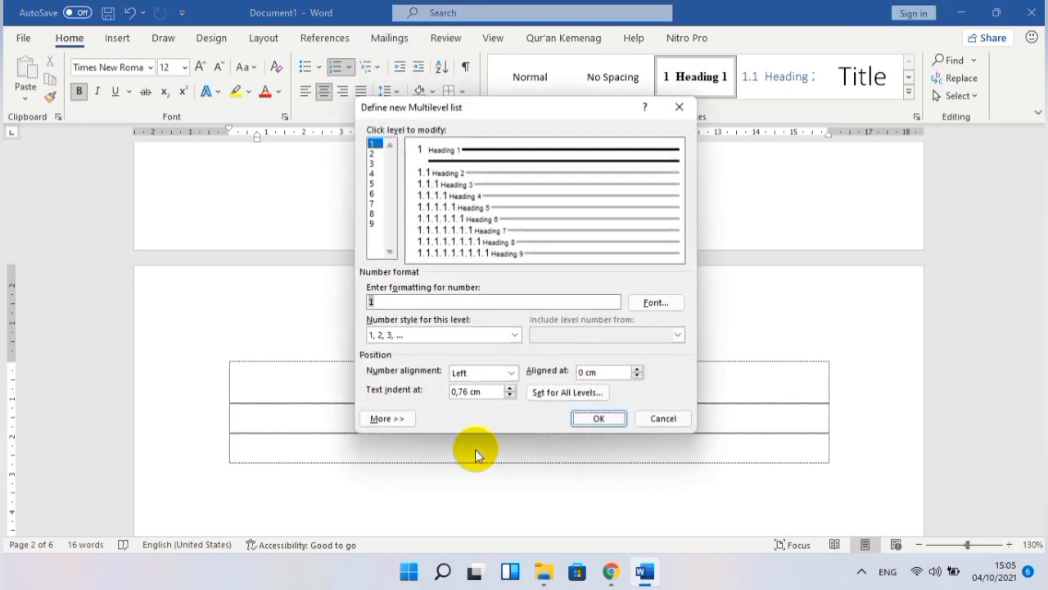
double_click(370, 300)
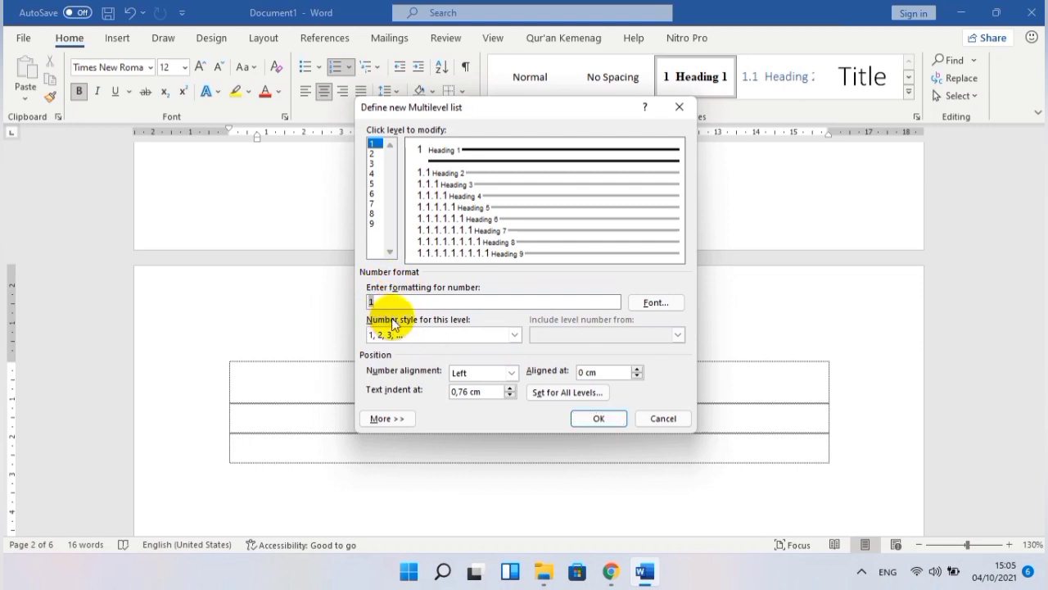
type("BAB")
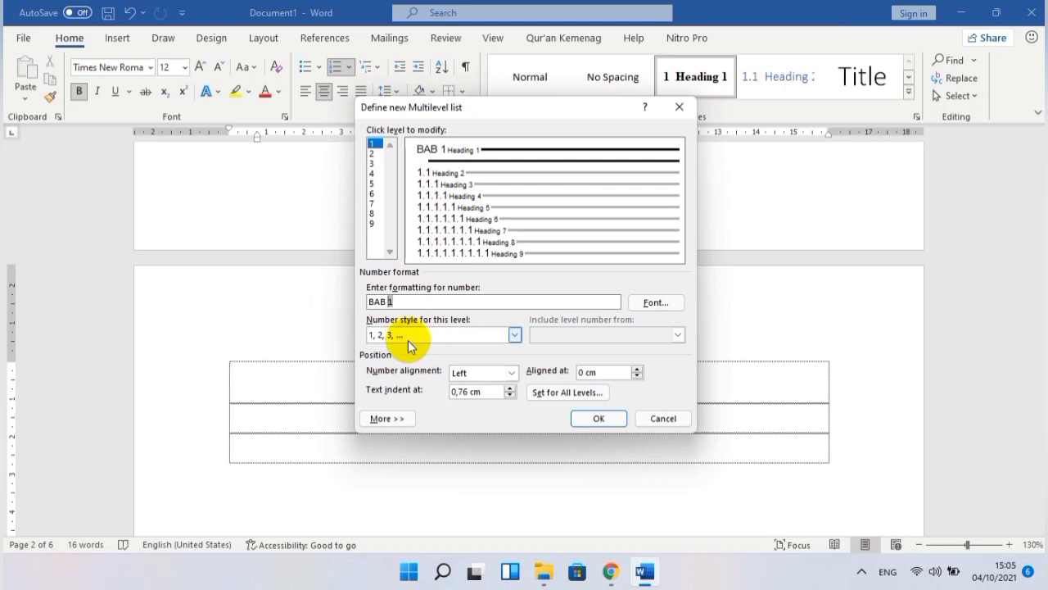
left_click(452, 336)
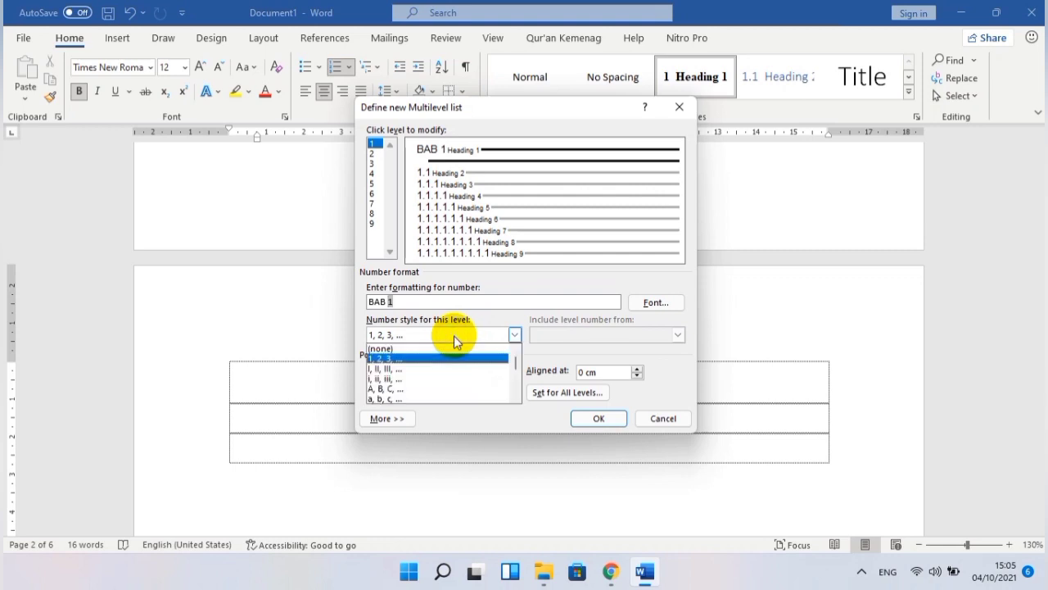
left_click(429, 370)
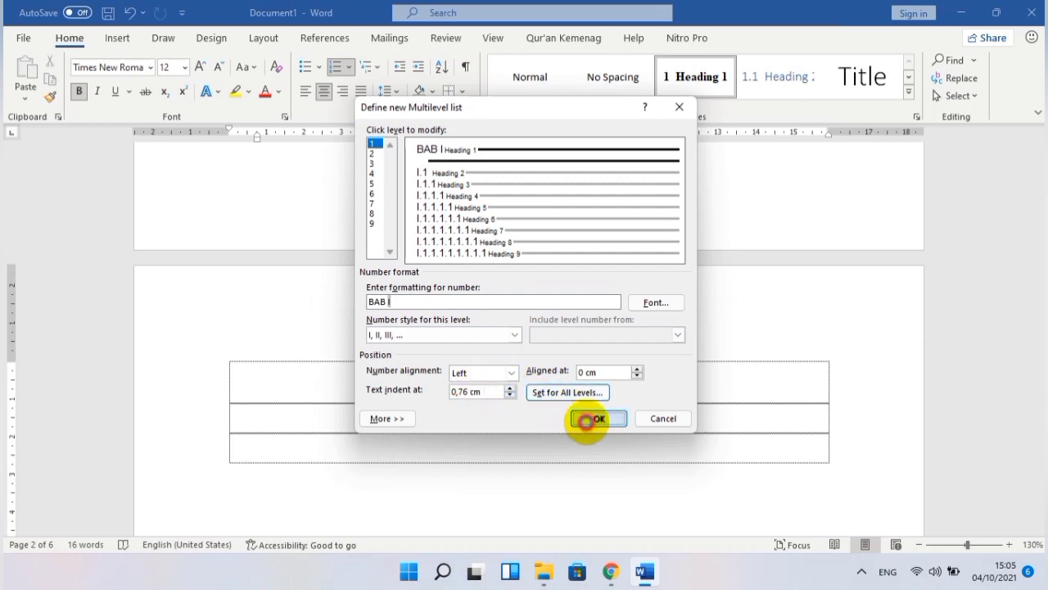
left_click(597, 419)
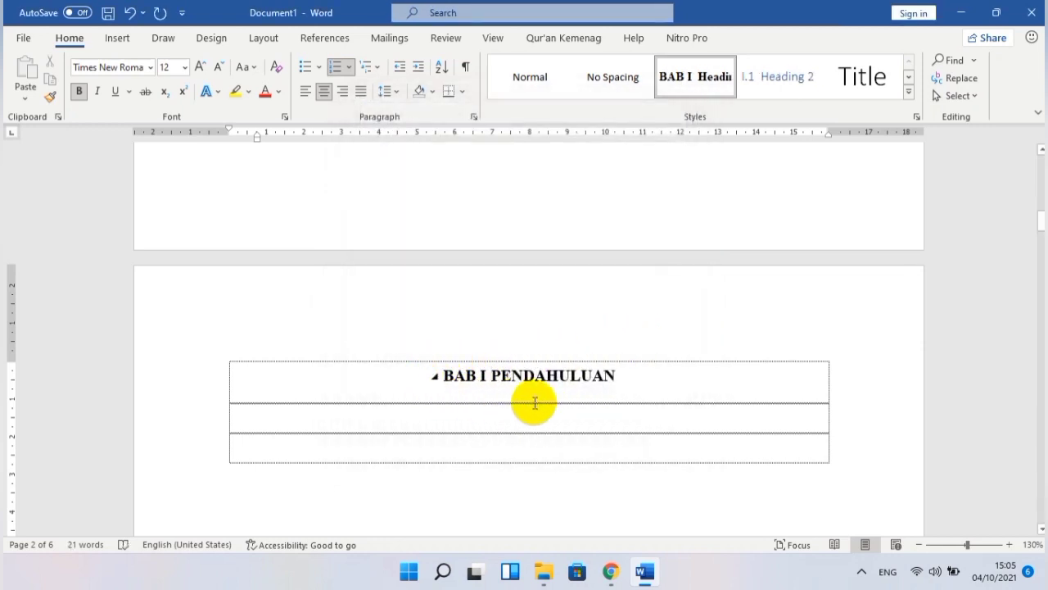
- Check the BAB numbering of the chapter titles from LANDASAN TEORI through PENUTUP
scroll(556, 401, "down", 5)
scroll(556, 400, "down", 15)
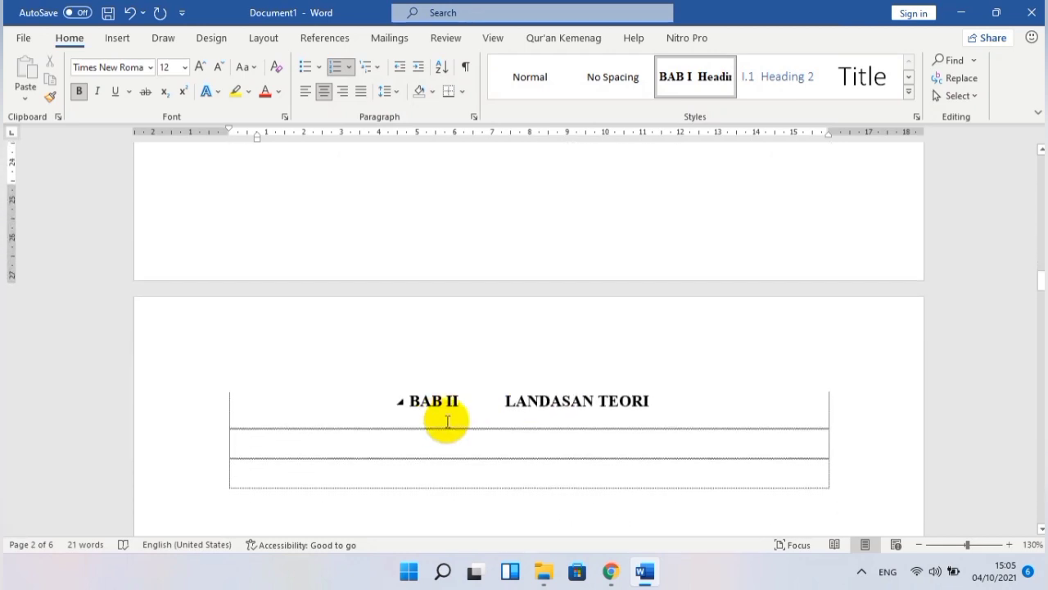
scroll(475, 414, "down", 8)
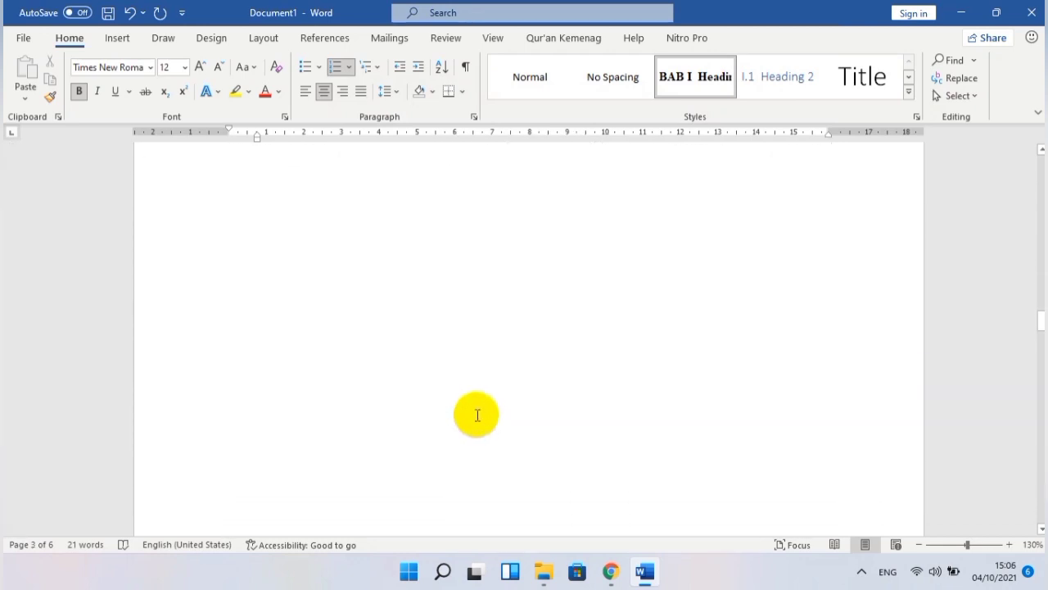
scroll(477, 414, "down", 10)
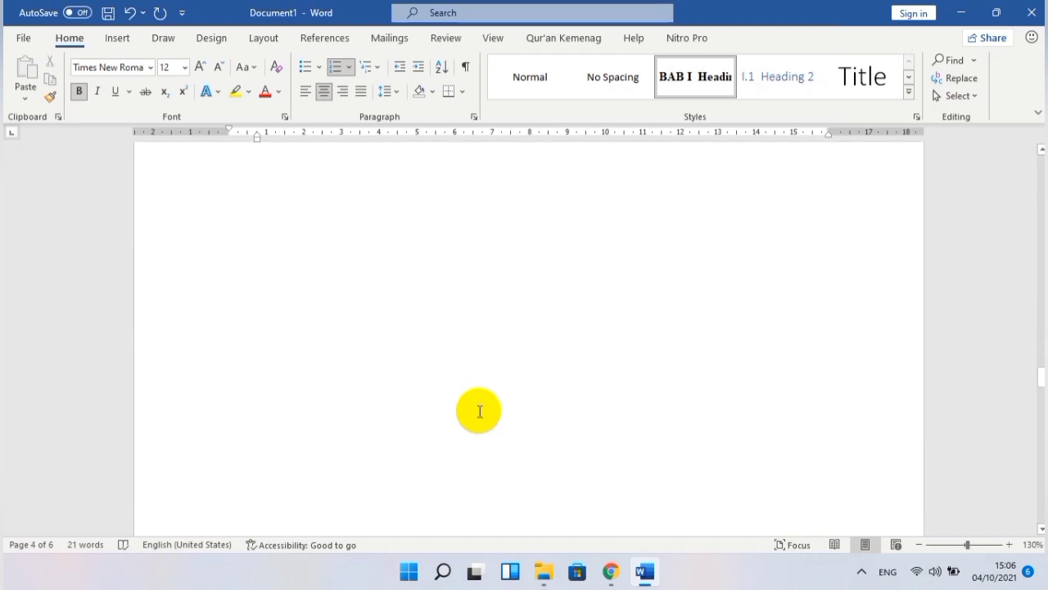
scroll(480, 411, "down", 6)
scroll(480, 411, "down", 10)
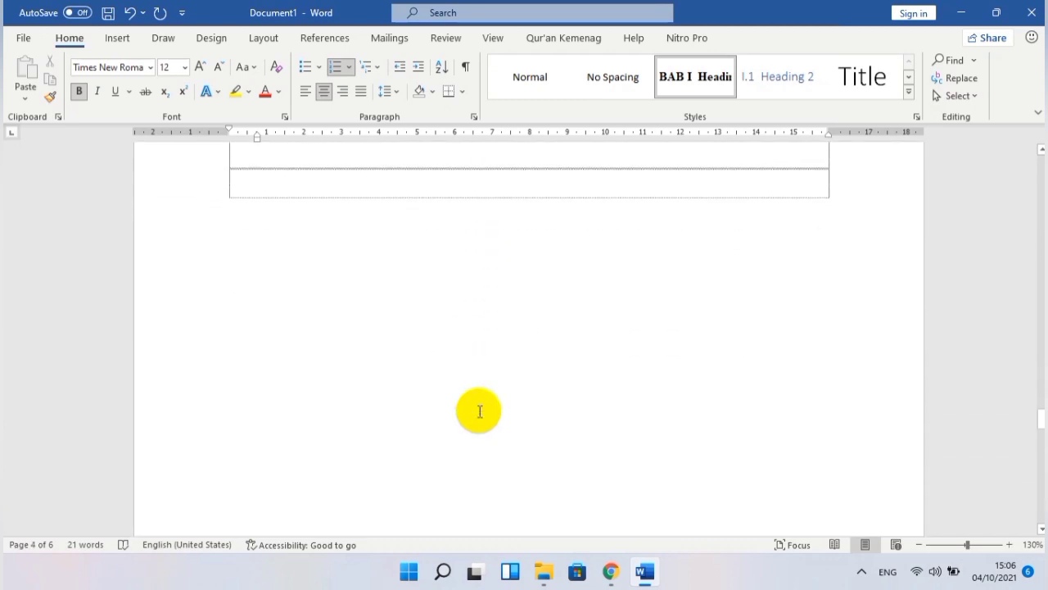
scroll(480, 411, "down", 1)
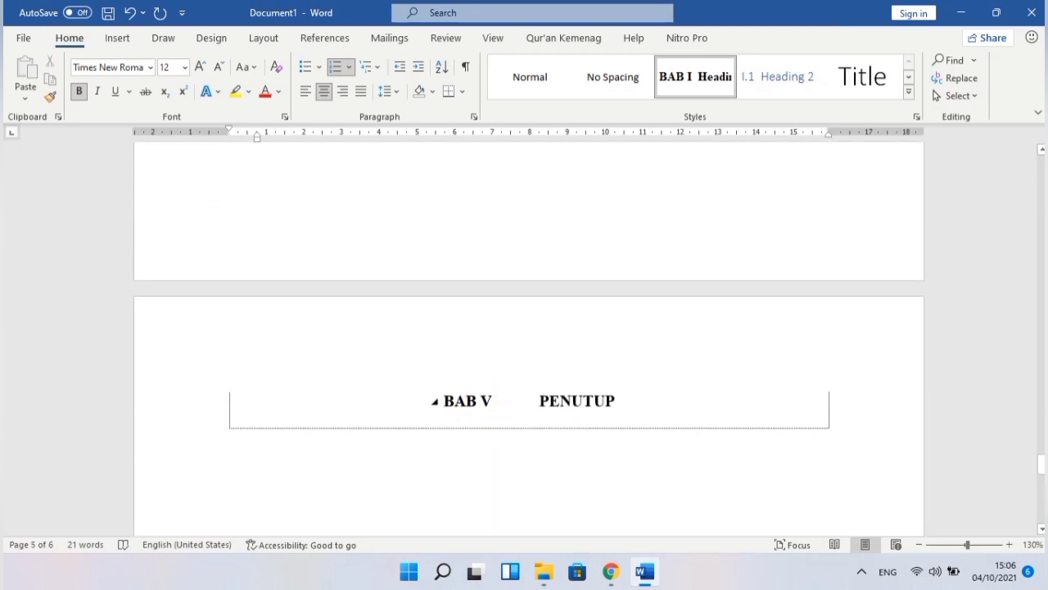
left_click_drag(1037, 468, 1032, 407)
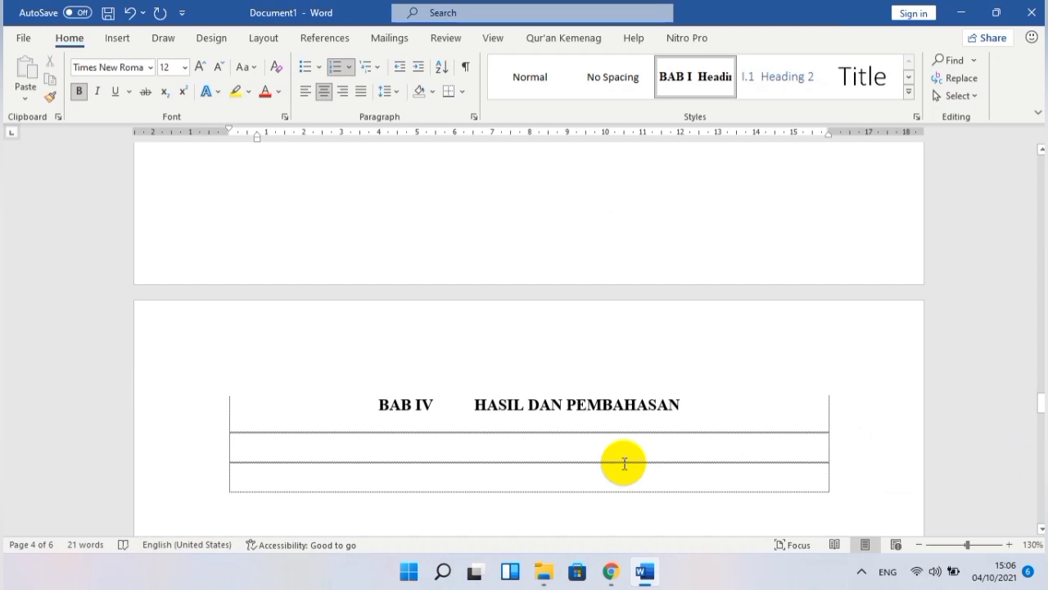
scroll(624, 464, "up", 5)
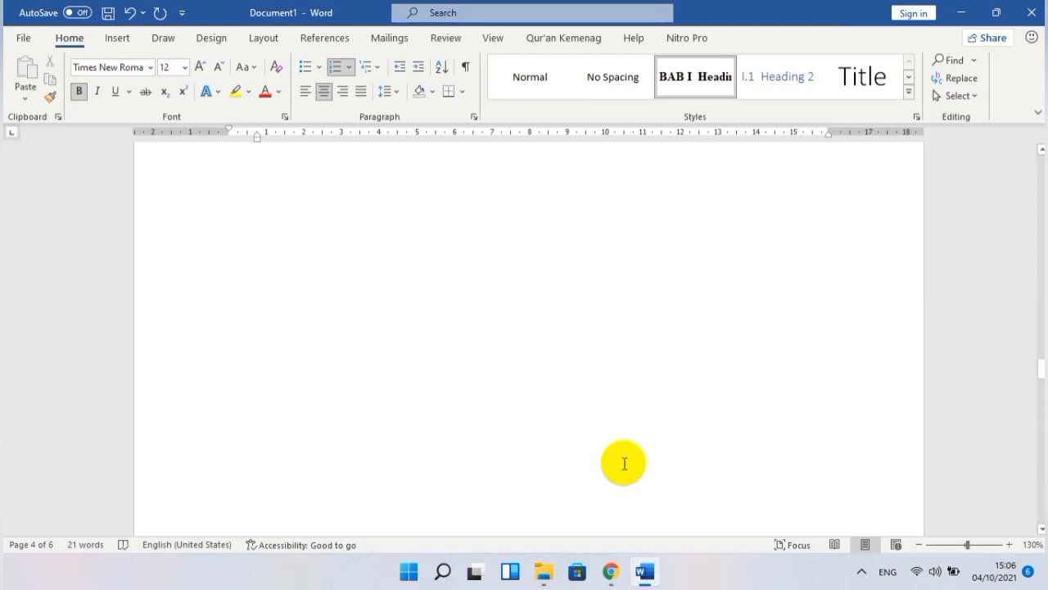
scroll(624, 463, "up", 15)
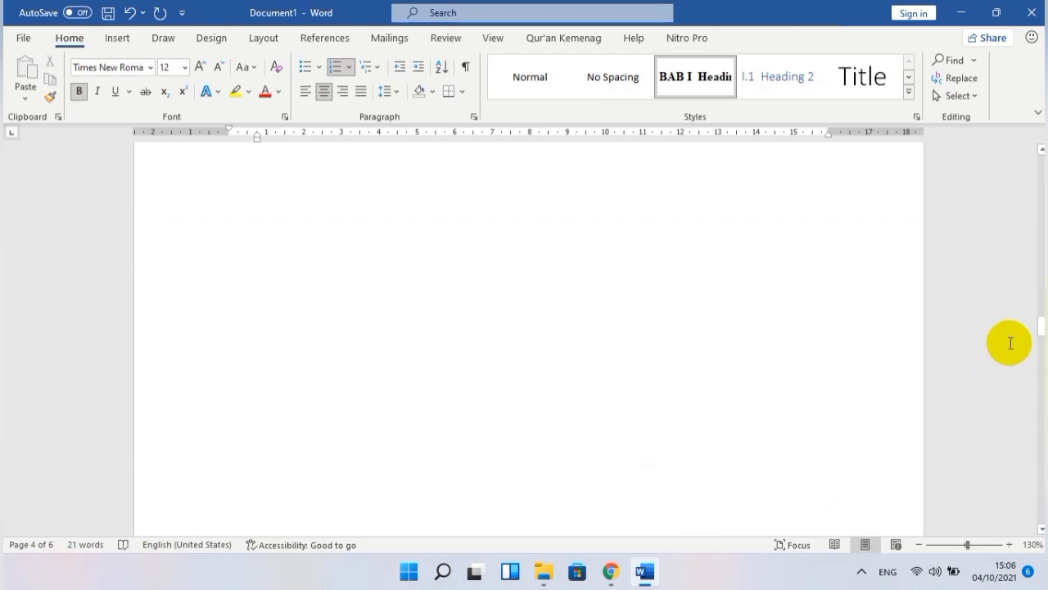
- Apply the Heading 1 style to the DAFTAR ISI title on page 1 and add blank lines beneath it
left_click_drag(1035, 324, 1036, 193)
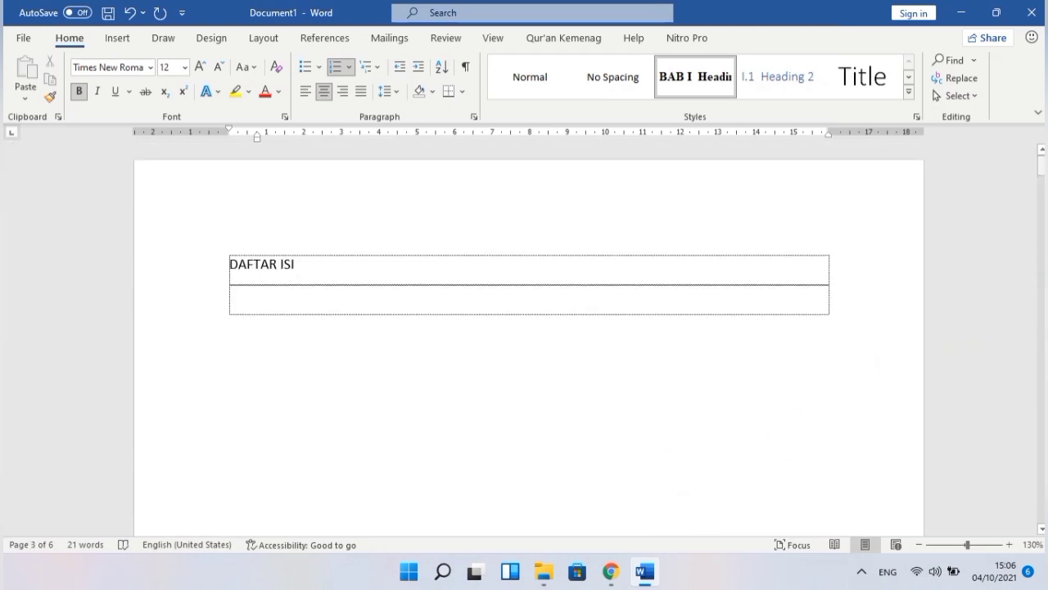
left_click(228, 267)
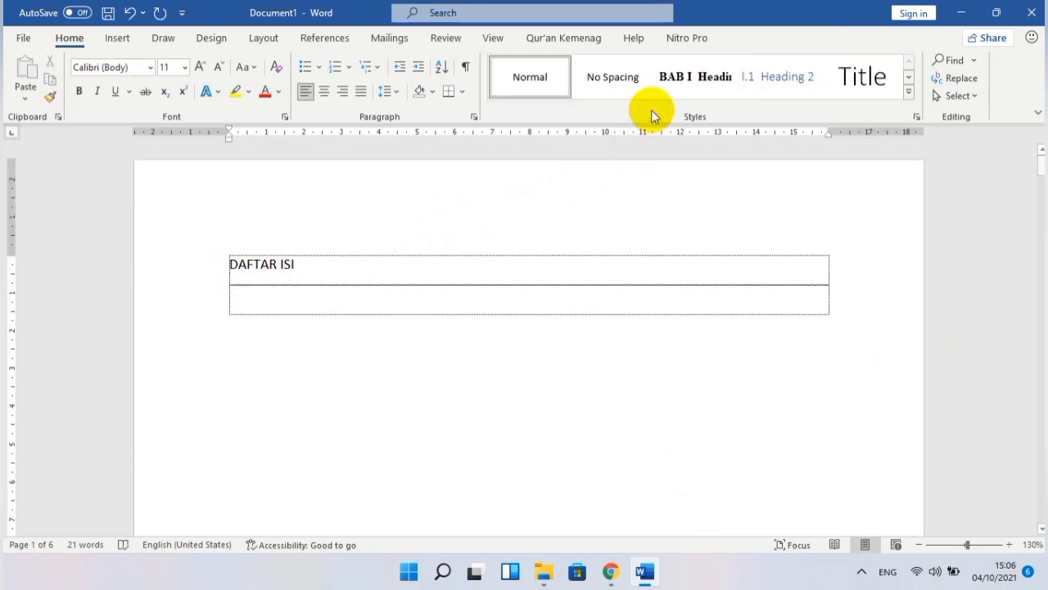
left_click(674, 77)
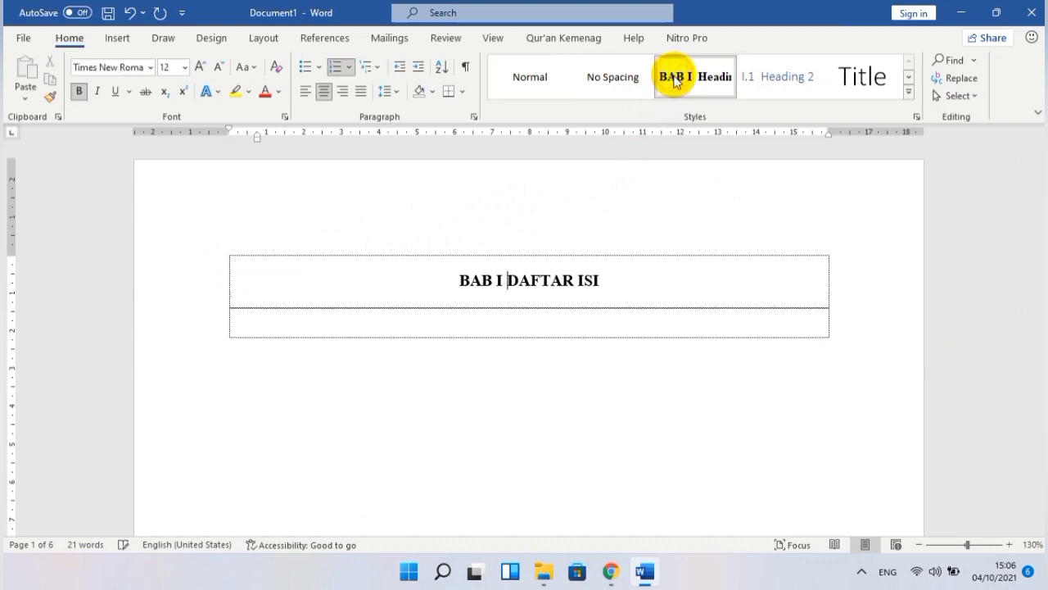
left_click(637, 276)
key("Tab")
key("Tab")
key("Tab")
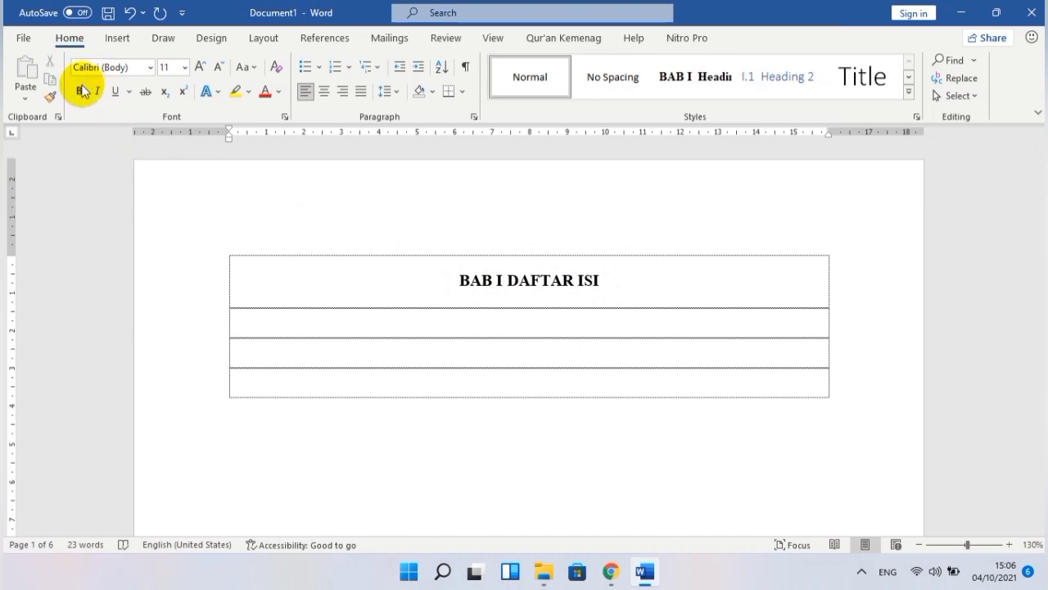
- Insert the built-in Automatic Table 2 table of contents below the DAFTAR ISI title
left_click(325, 41)
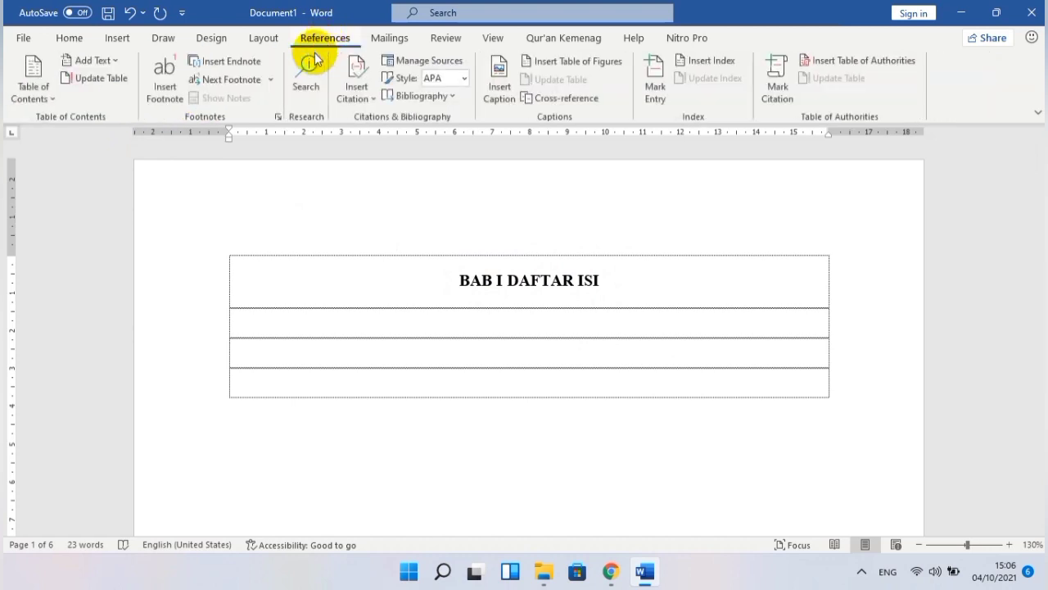
left_click(48, 100)
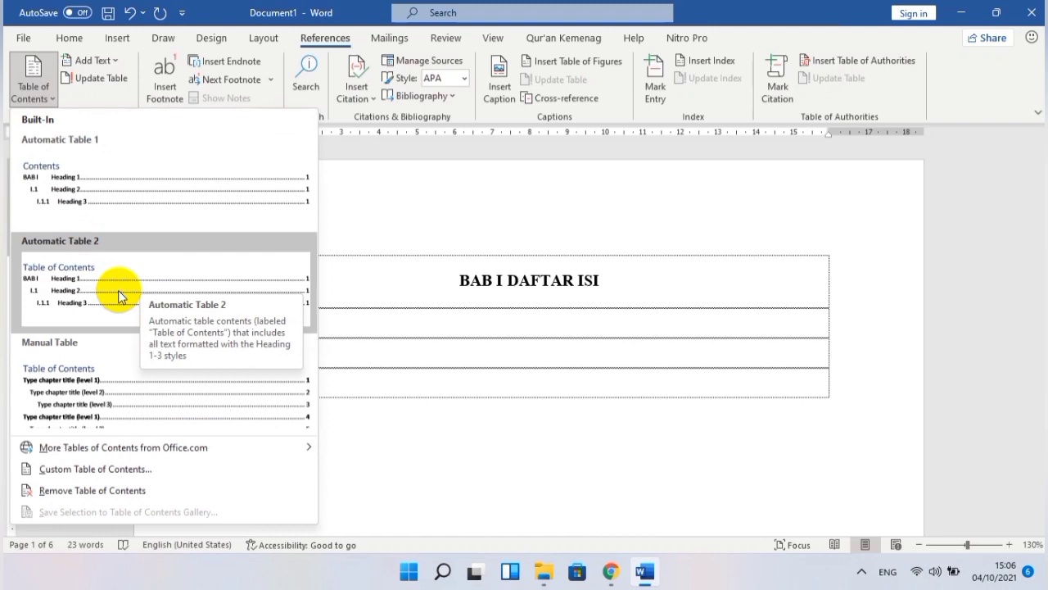
left_click(118, 294)
scroll(246, 293, "down", 4)
scroll(328, 315, "up", 3)
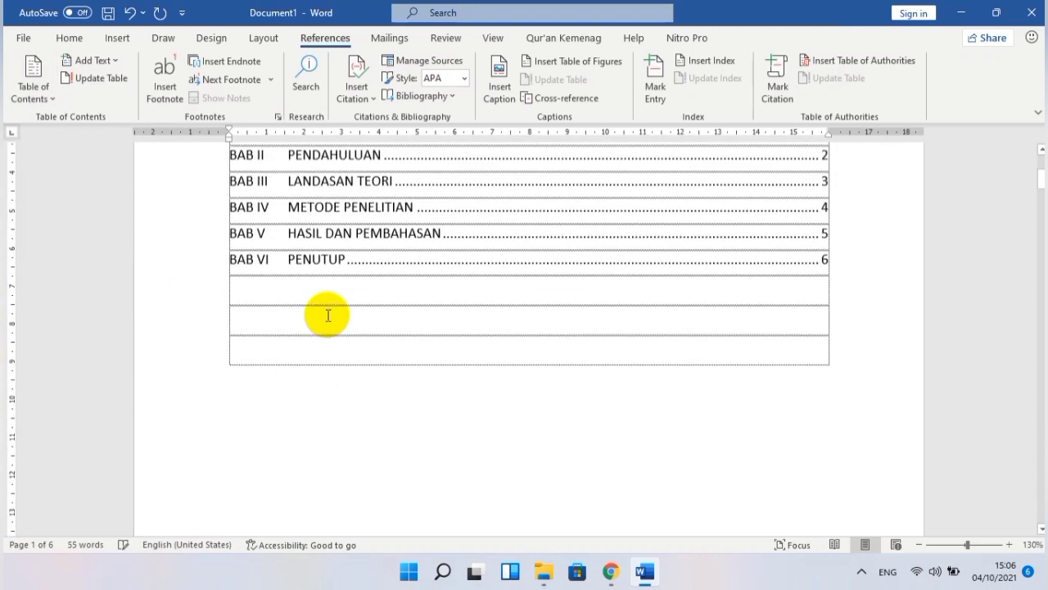
scroll(328, 315, "up", 3)
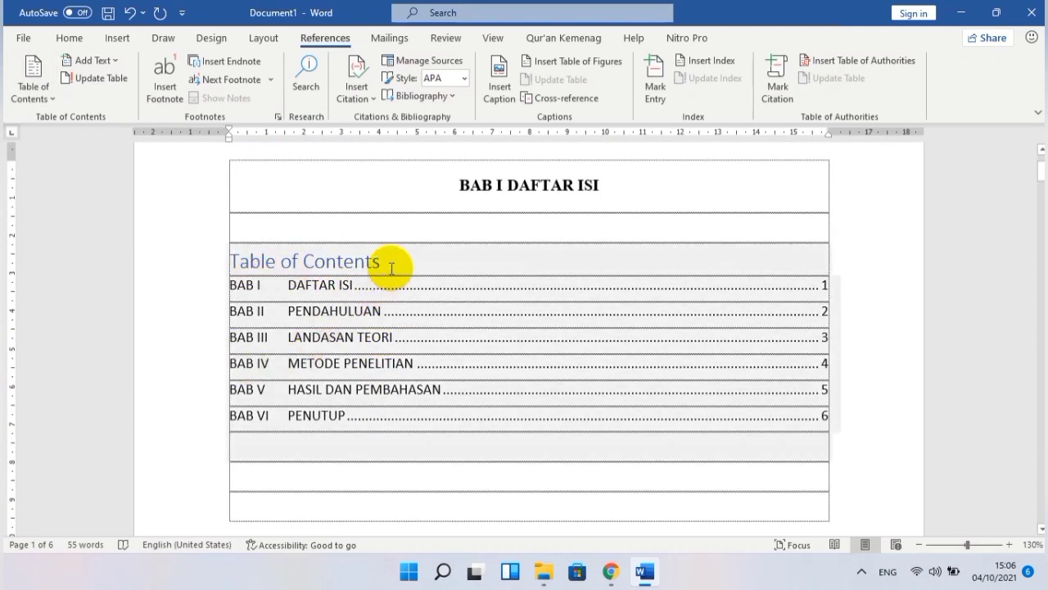
- Delete the "Table of Contents" heading text above the inserted chapter list
left_click(391, 267)
left_click_drag(393, 261, 246, 258)
key("Delete")
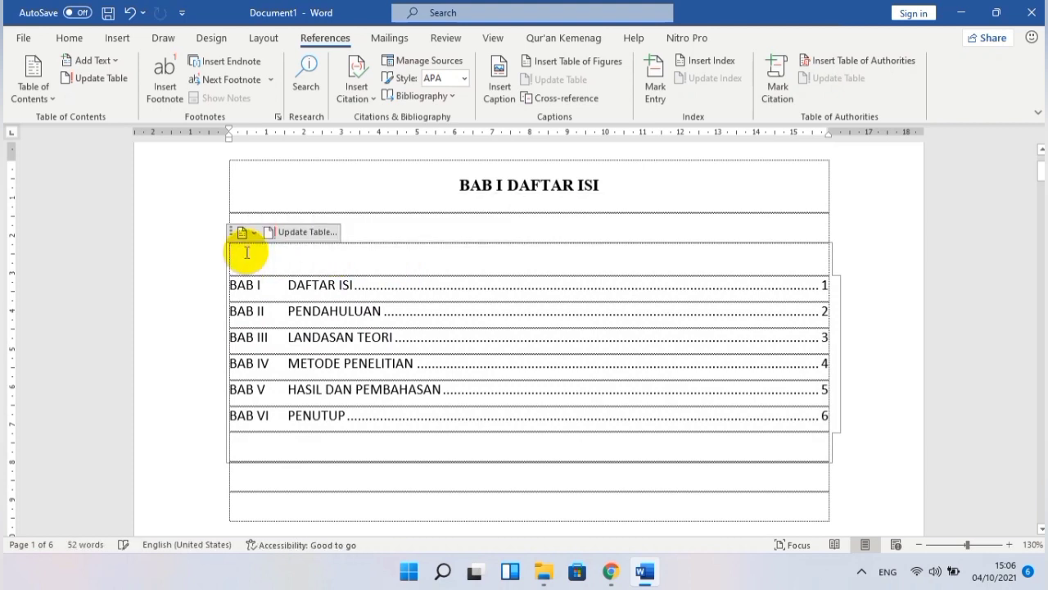
left_click(440, 508)
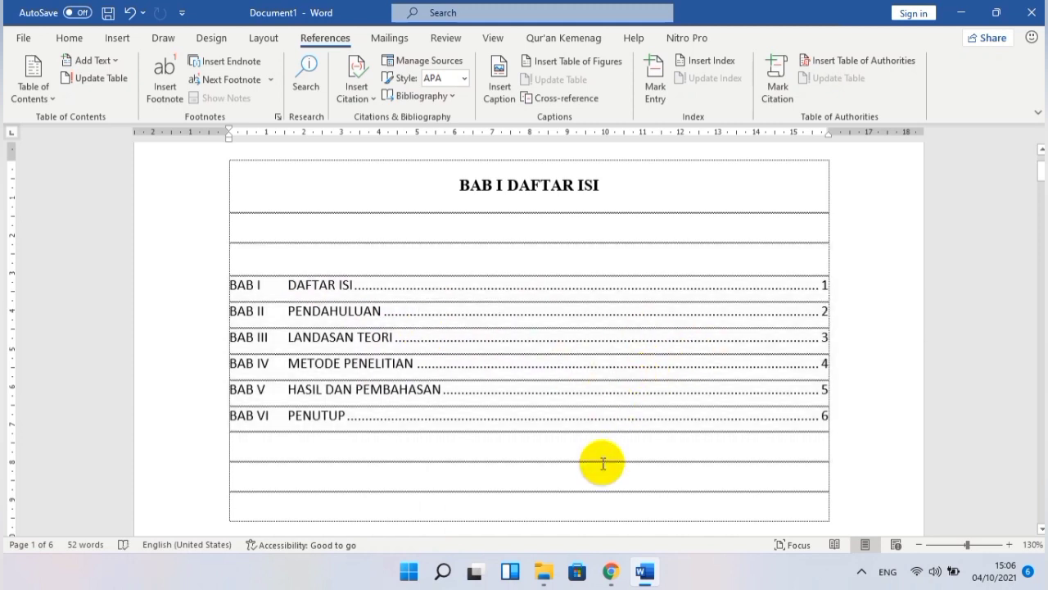
- Enter the subheading text "Latar Belakang Masalah" on the line below the PENDAHULUAN title on page 2
scroll(603, 464, "down", 10)
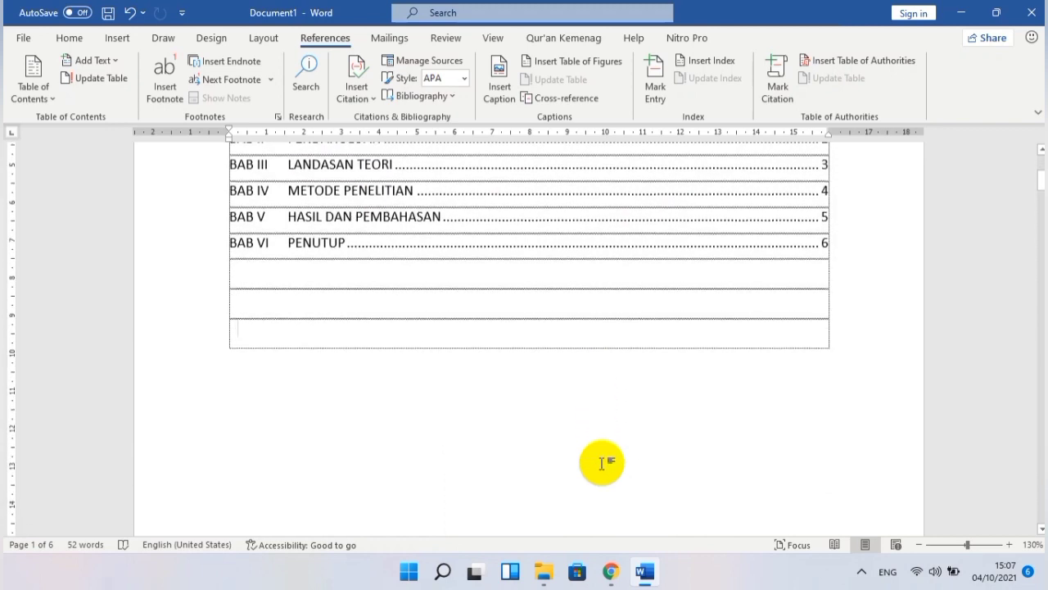
scroll(603, 464, "down", 5)
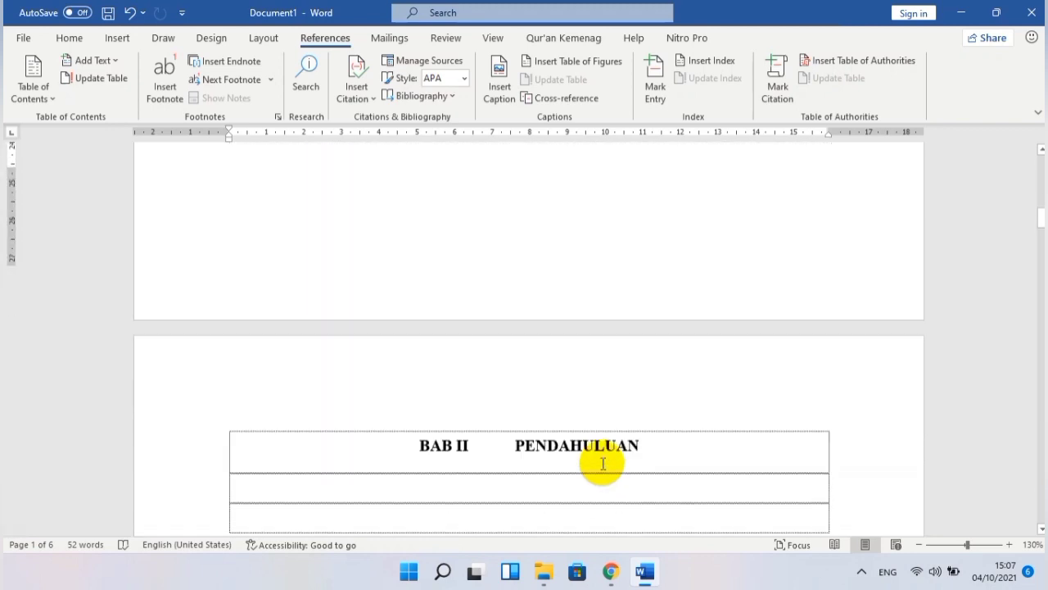
left_click(451, 388)
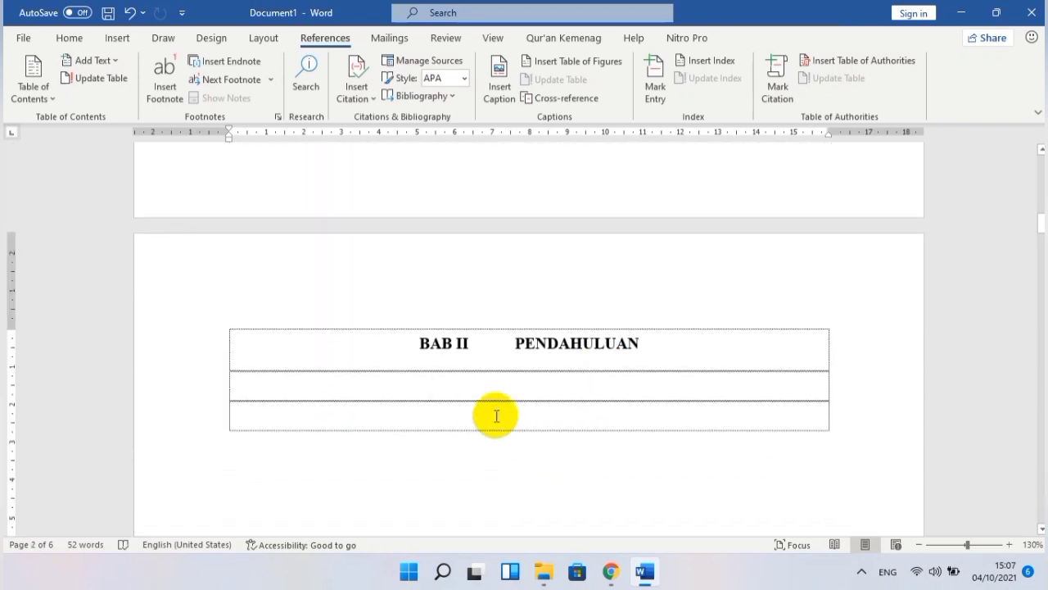
left_click(374, 391)
key("BackSpace")
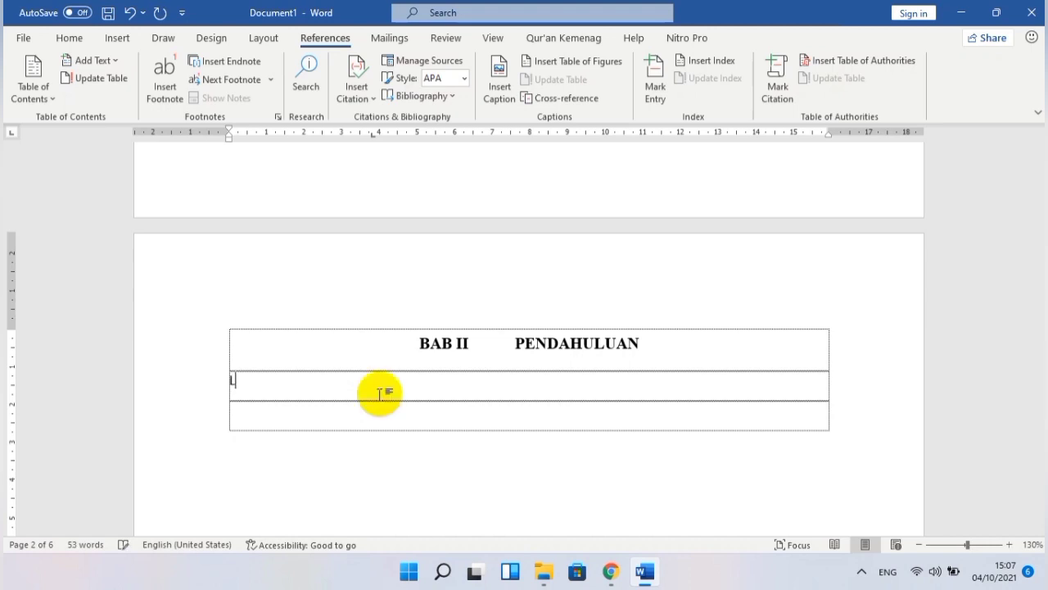
type("ar")
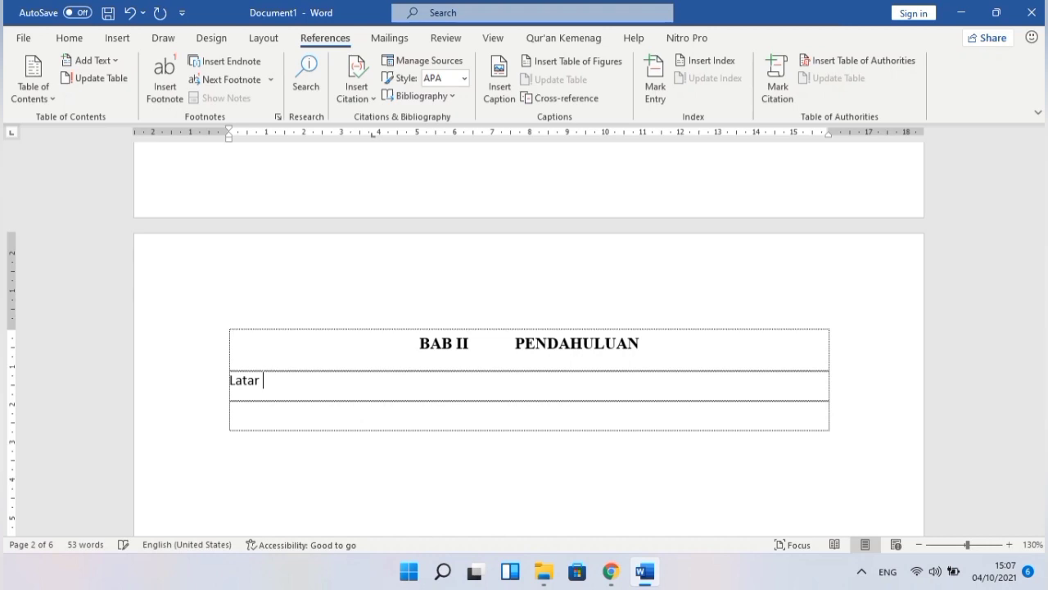
type(" Belakang")
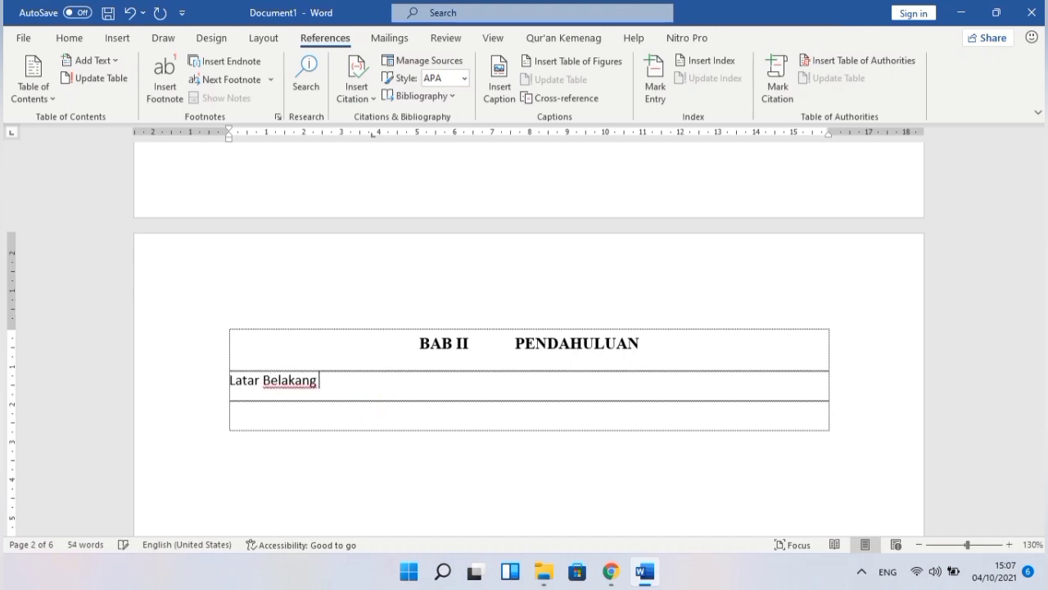
type(" Masalah")
key("Return")
- Enter "Rumusan Masalah" on the line below Latar Belakang Masalah and start a new line after it
type("Rum")
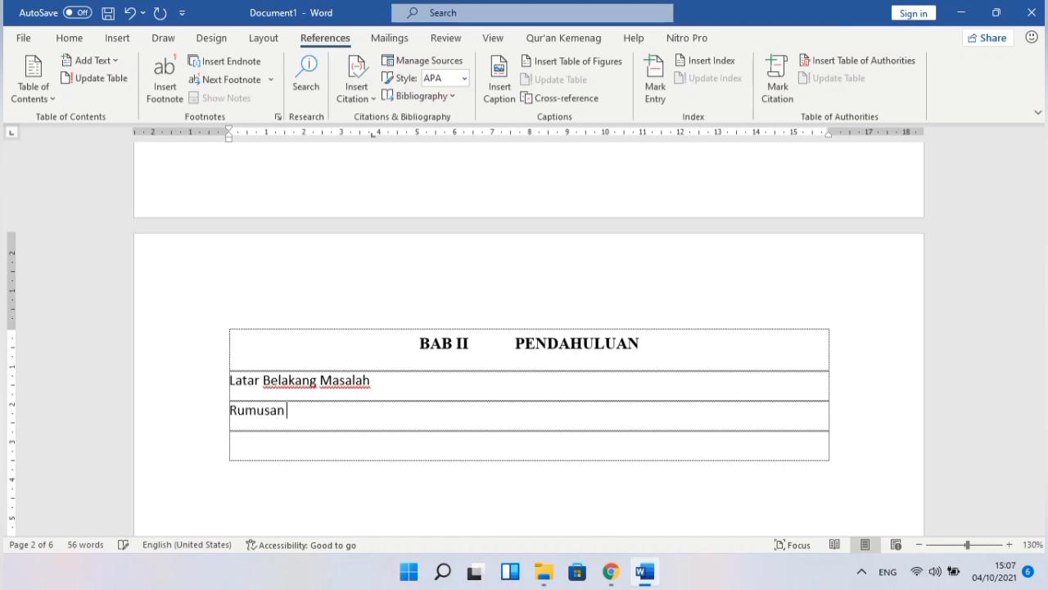
type("usan")
left_click(381, 395)
type("Masalah")
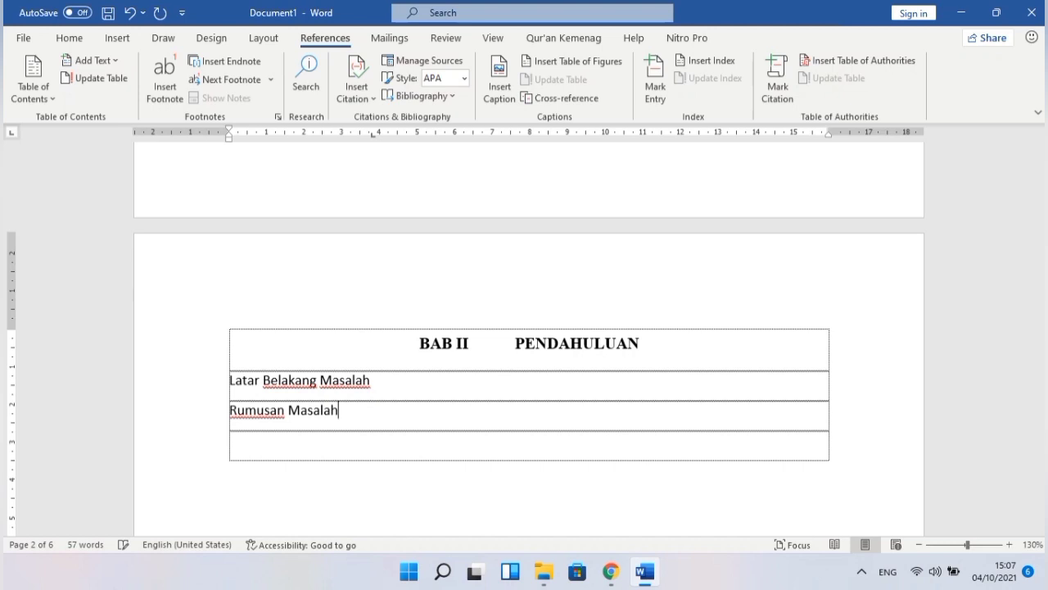
key("Return")
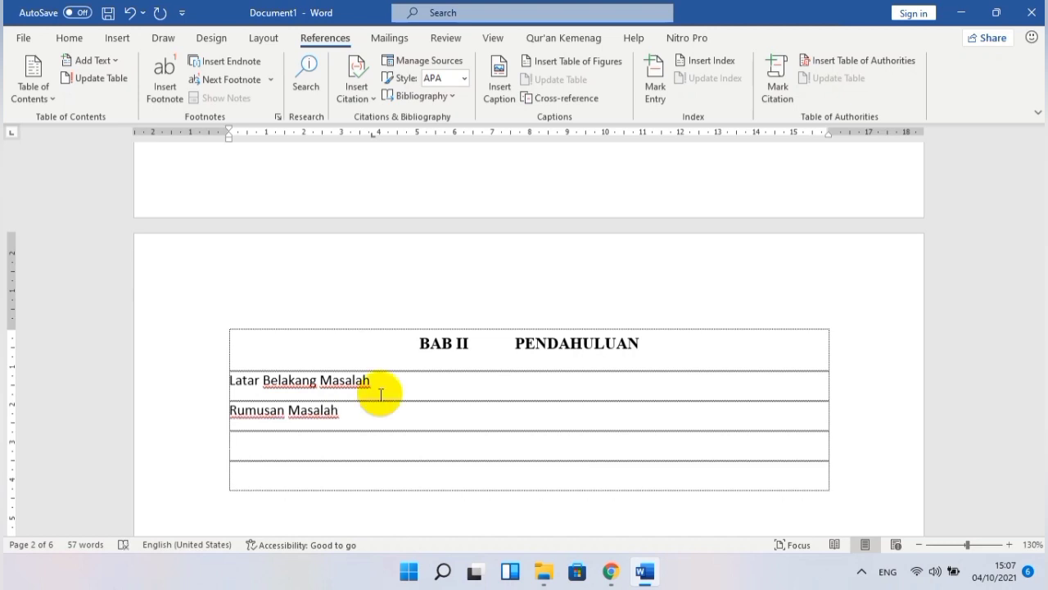
- Enter the subheadings "Tujuan Penelitian", "Manfaat Penelitian" and "Penelitian Terdahulu" on separate lines below Rumusan Masalah
type("Tujua")
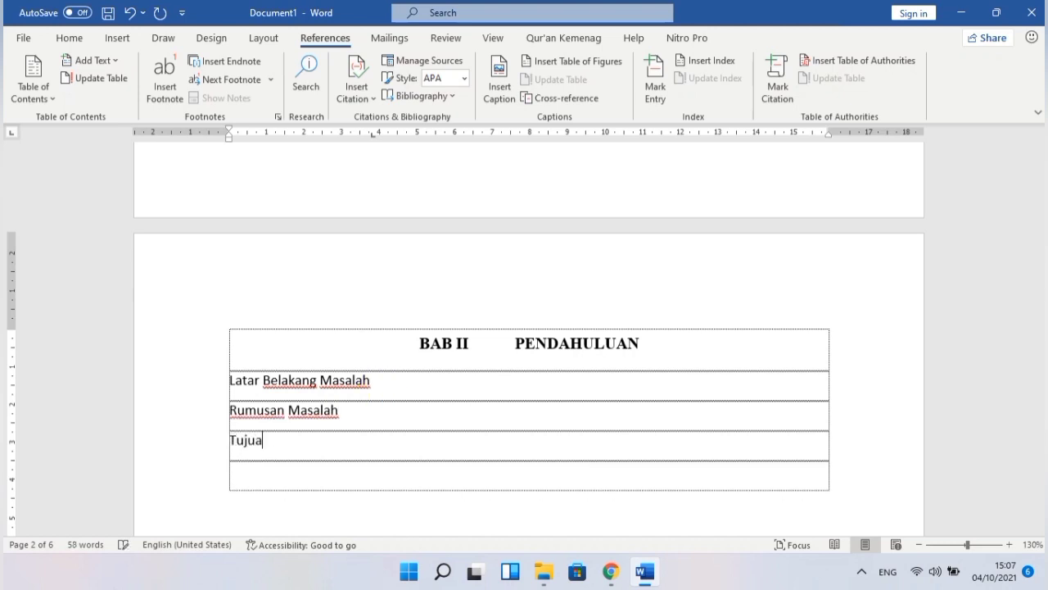
type("n Penelitian")
key("Tab")
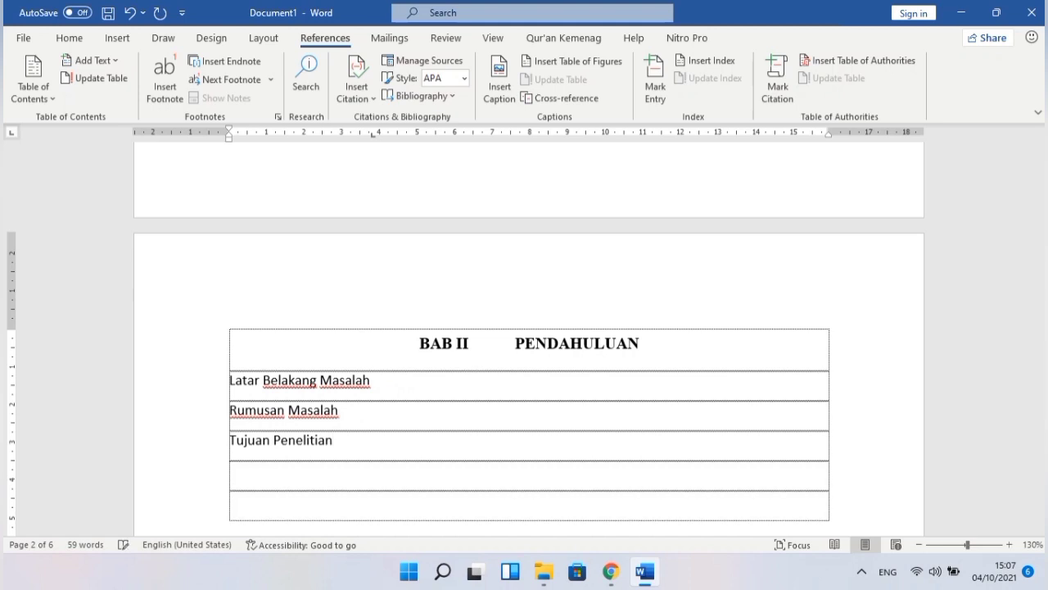
type("Manfaat")
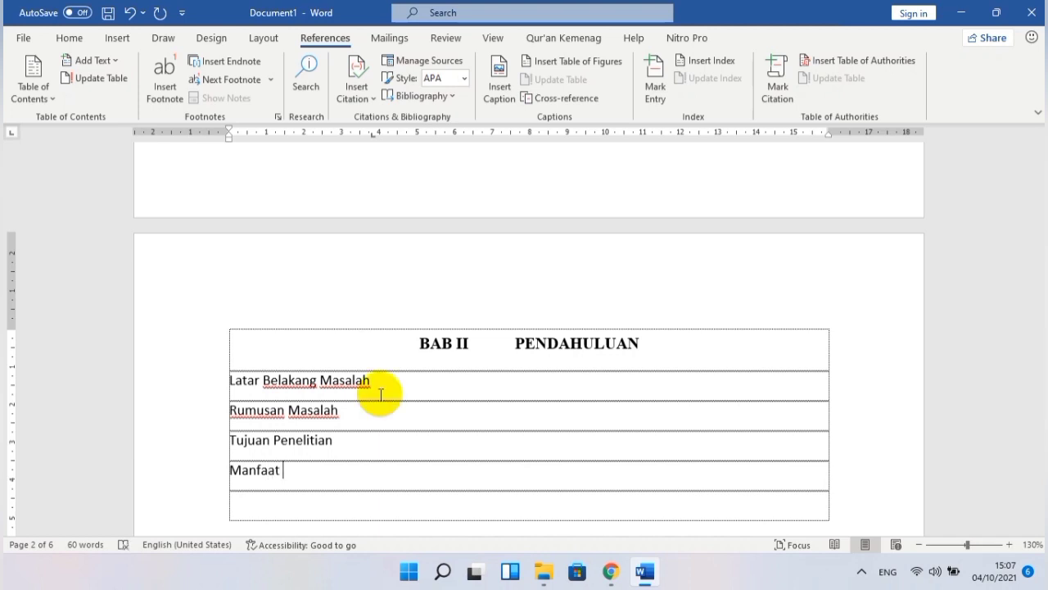
type("Penelitian")
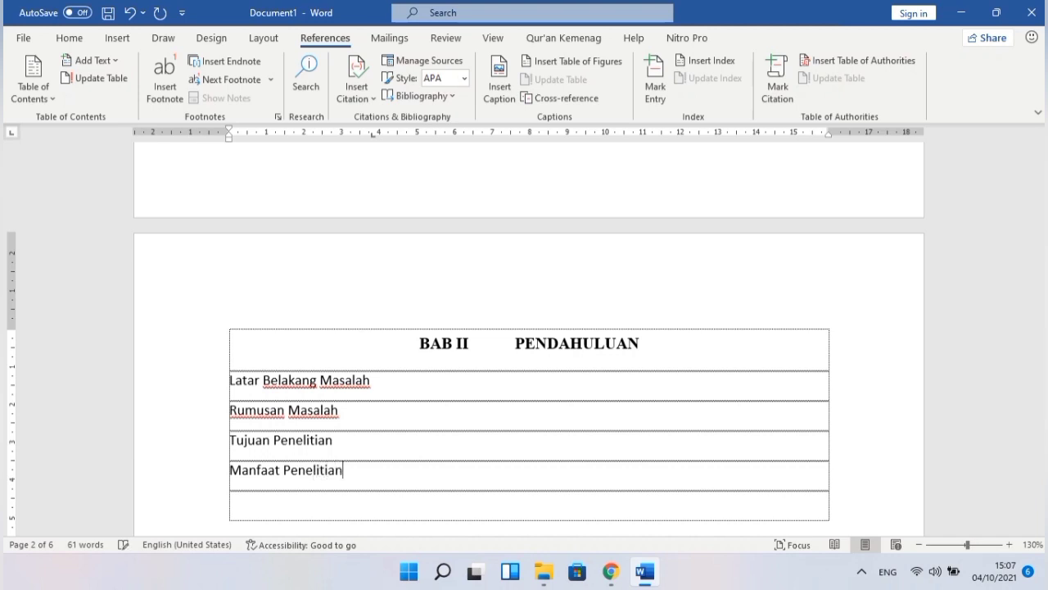
key("Return")
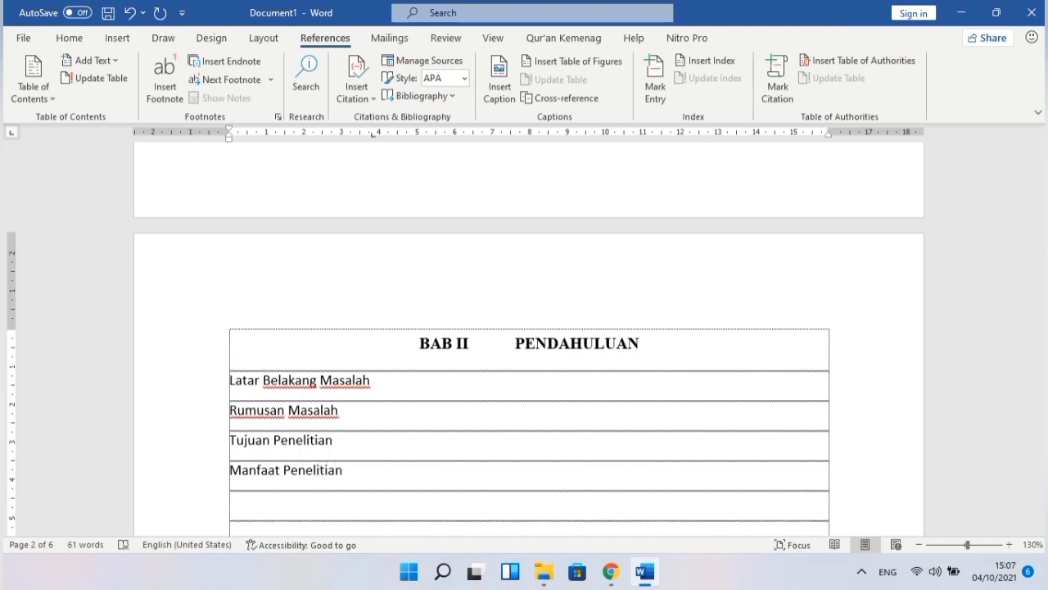
type("Penelitian")
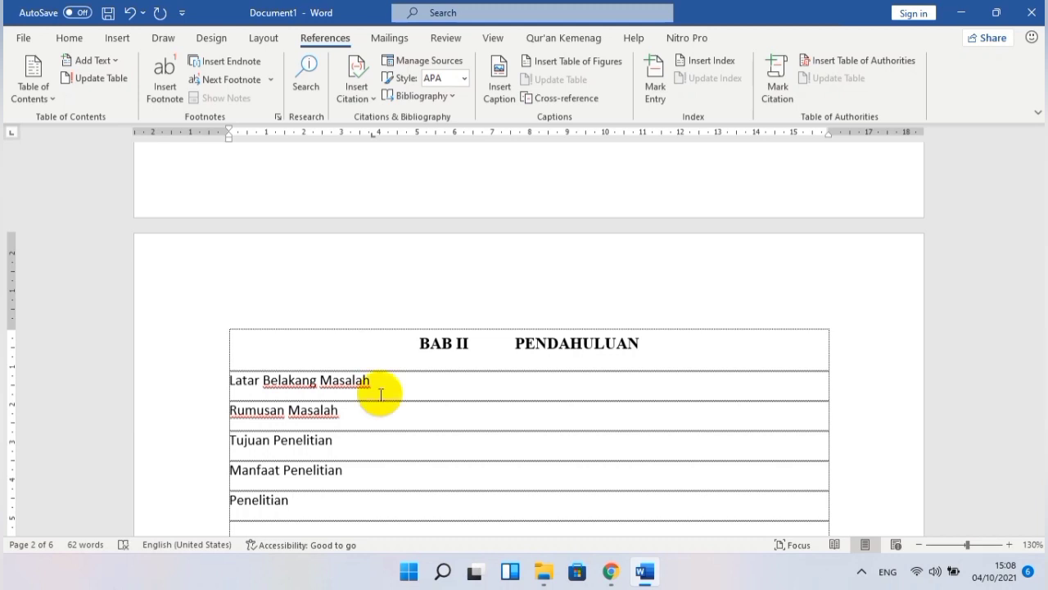
type(" Terdahulu")
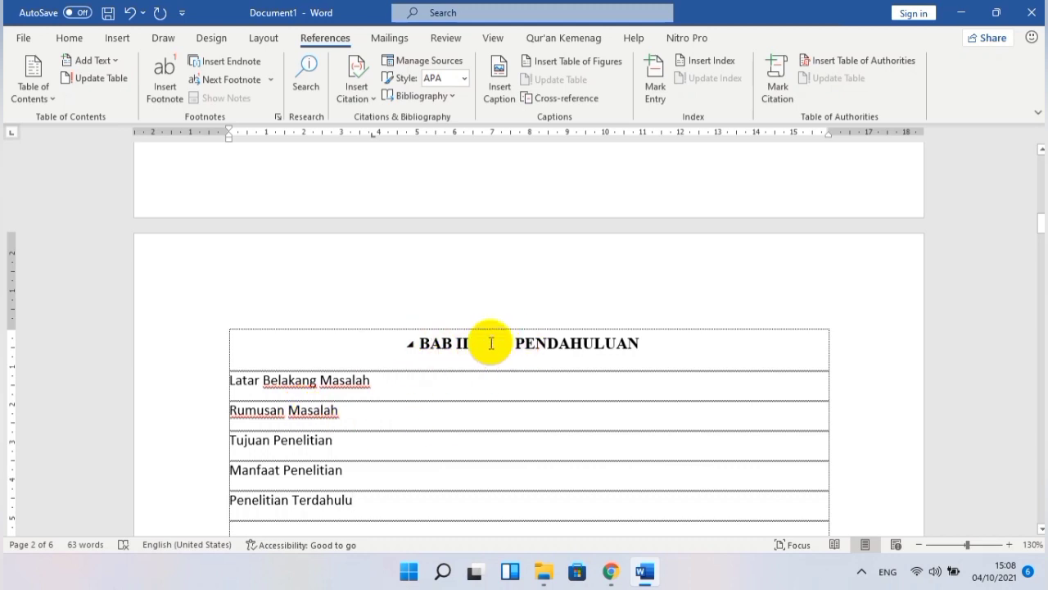
- Remove the BAB numbering from the DAFTAR ISI title on page 1 and center the title
scroll(475, 355, "down", 5)
scroll(473, 355, "up", 10)
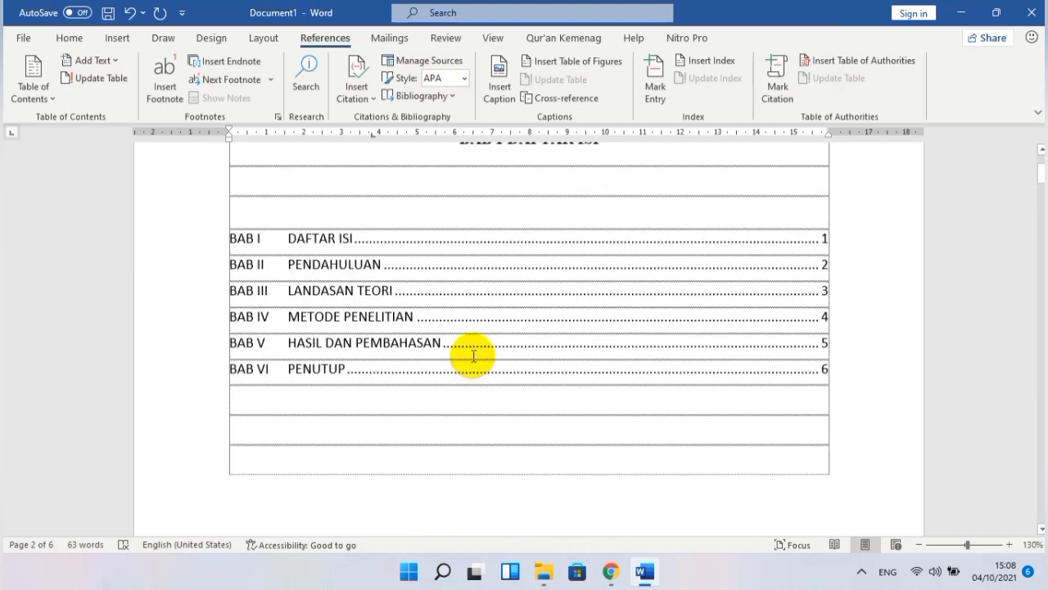
left_click(512, 282)
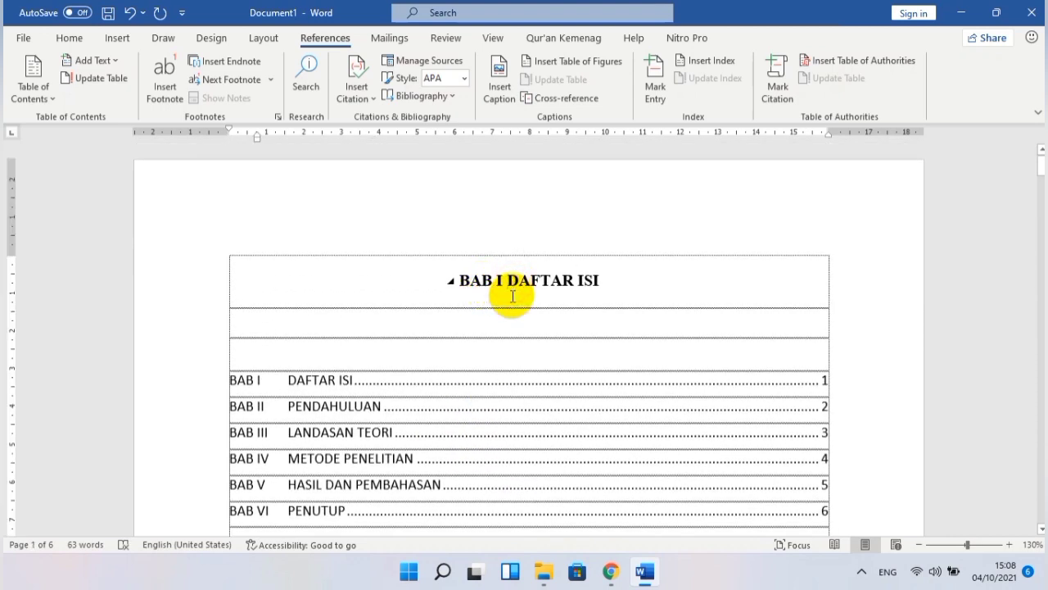
key("BackSpace")
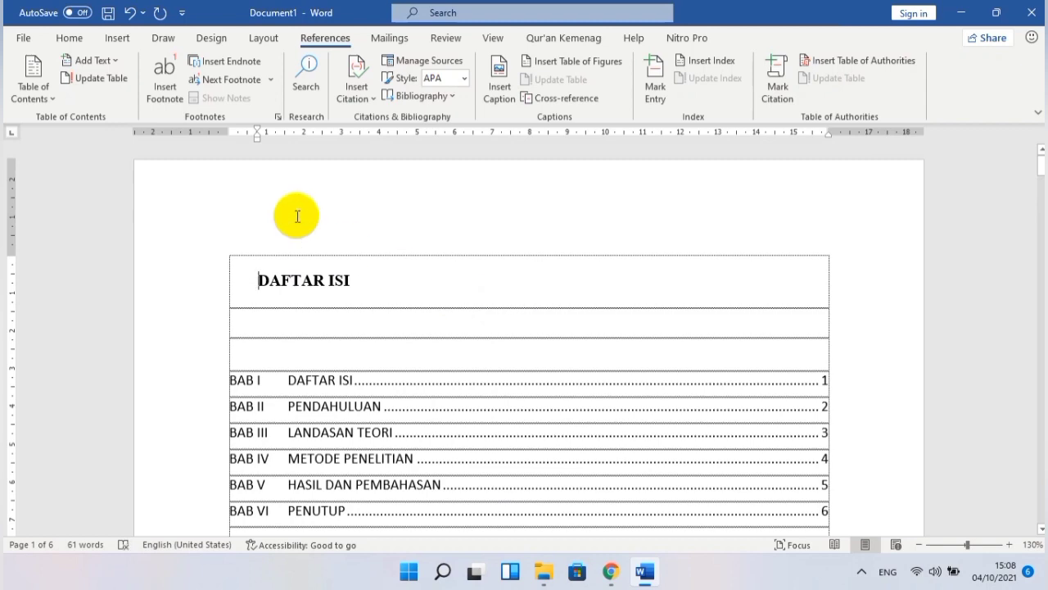
left_click(70, 38)
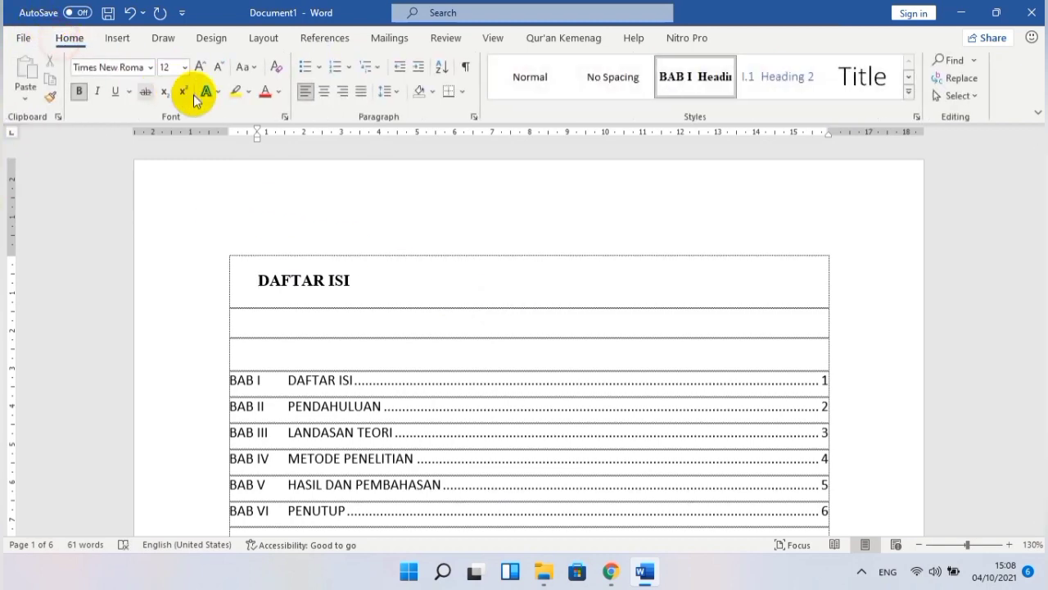
left_click(324, 91)
- Modify the Heading 2 style to use the Times New Roman font at size 12
scroll(435, 246, "down", 6)
scroll(434, 249, "down", 5)
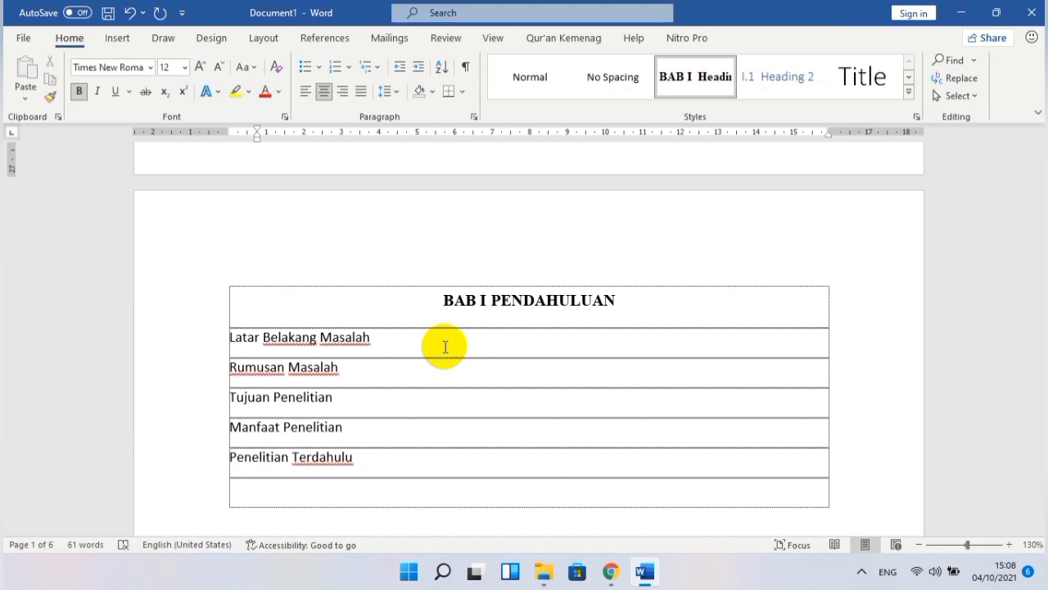
scroll(445, 346, "down", 1)
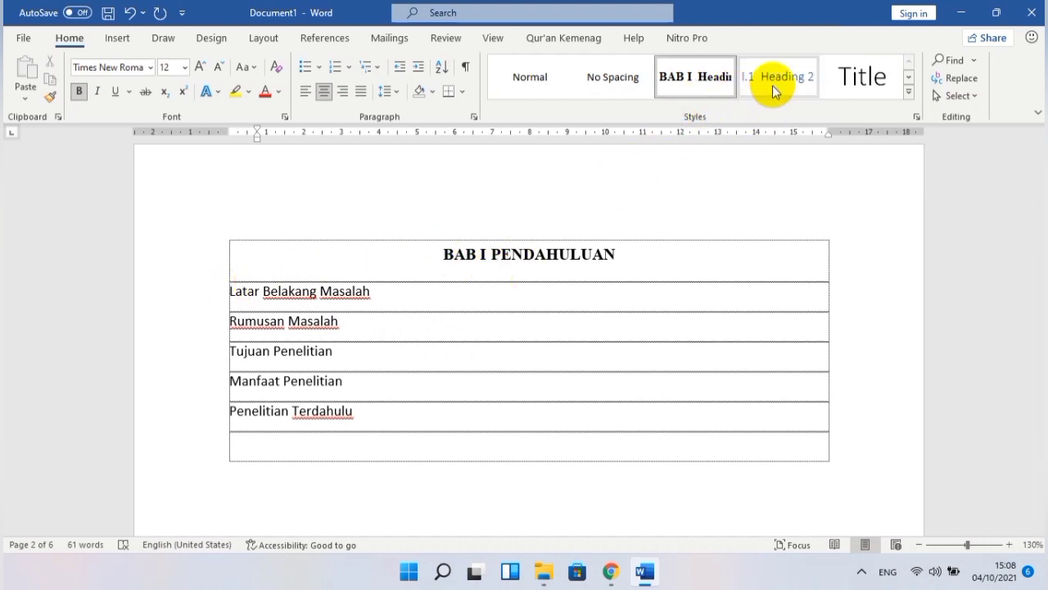
left_click(227, 291)
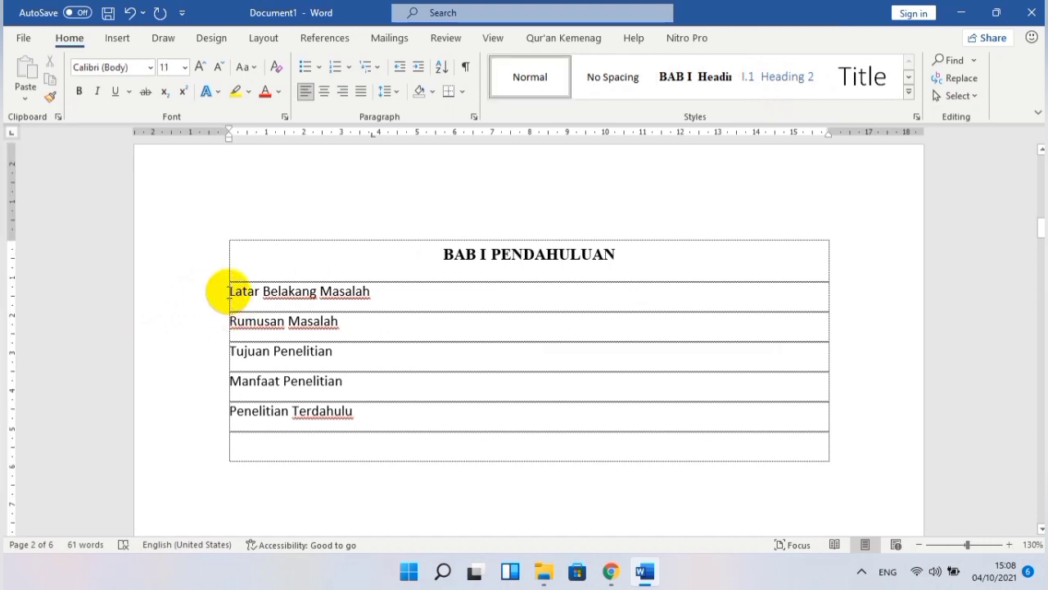
left_click(780, 85)
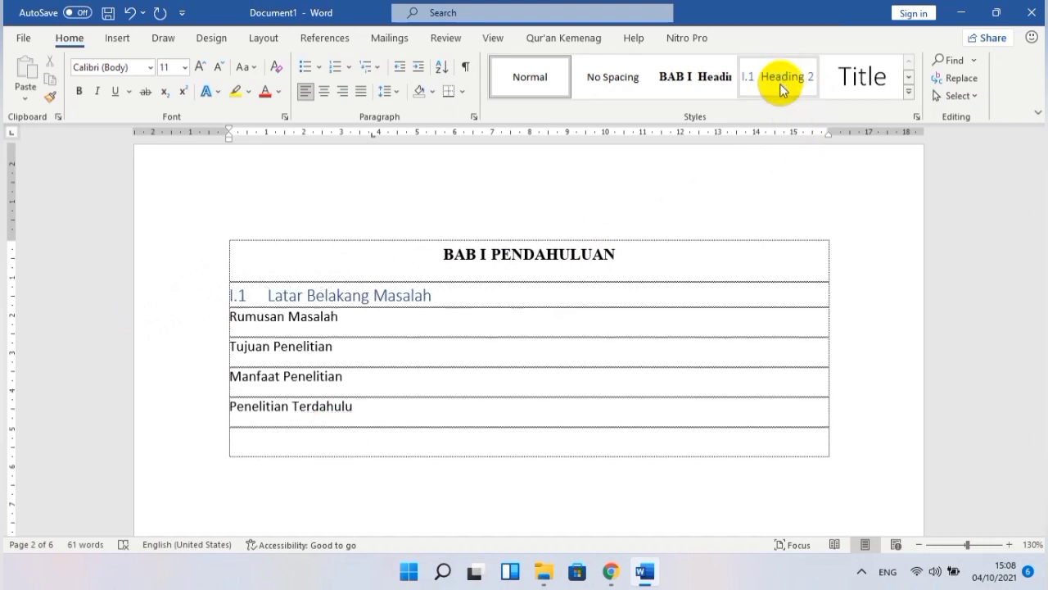
right_click(780, 85)
left_click(800, 117)
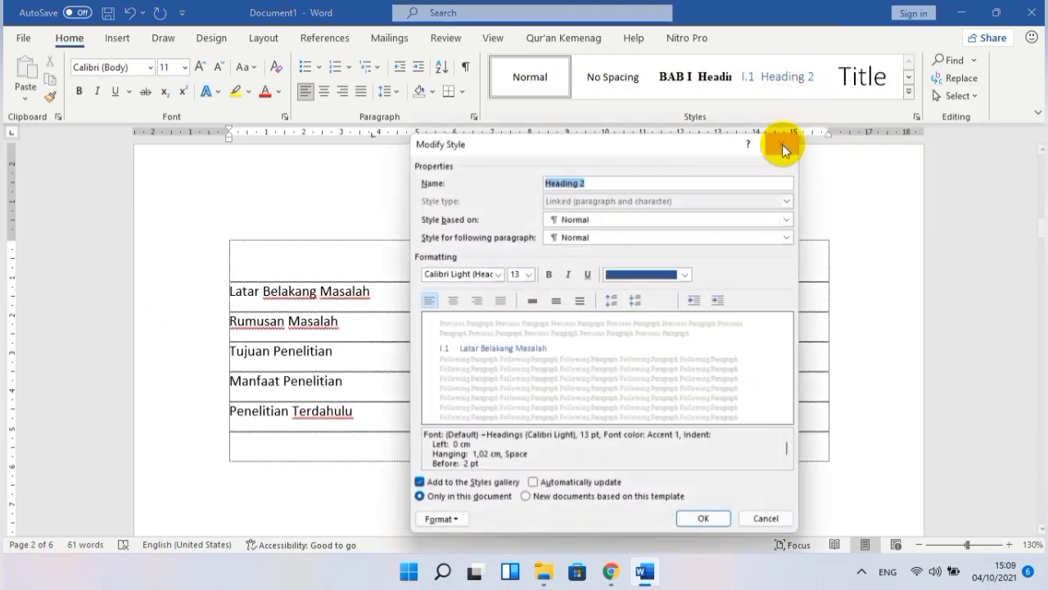
left_click(459, 273)
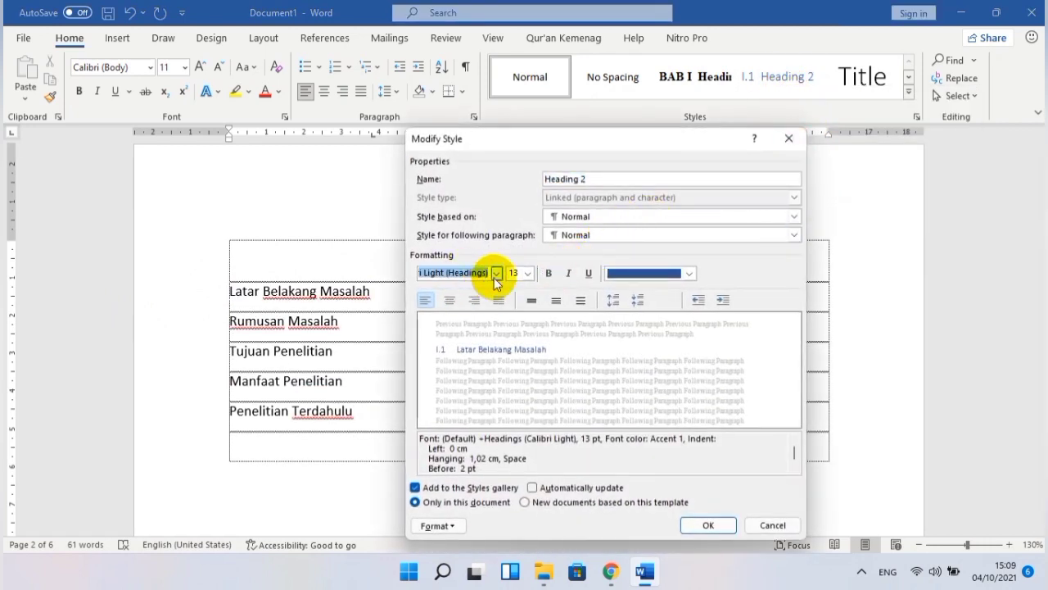
left_click(496, 275)
left_click(480, 323)
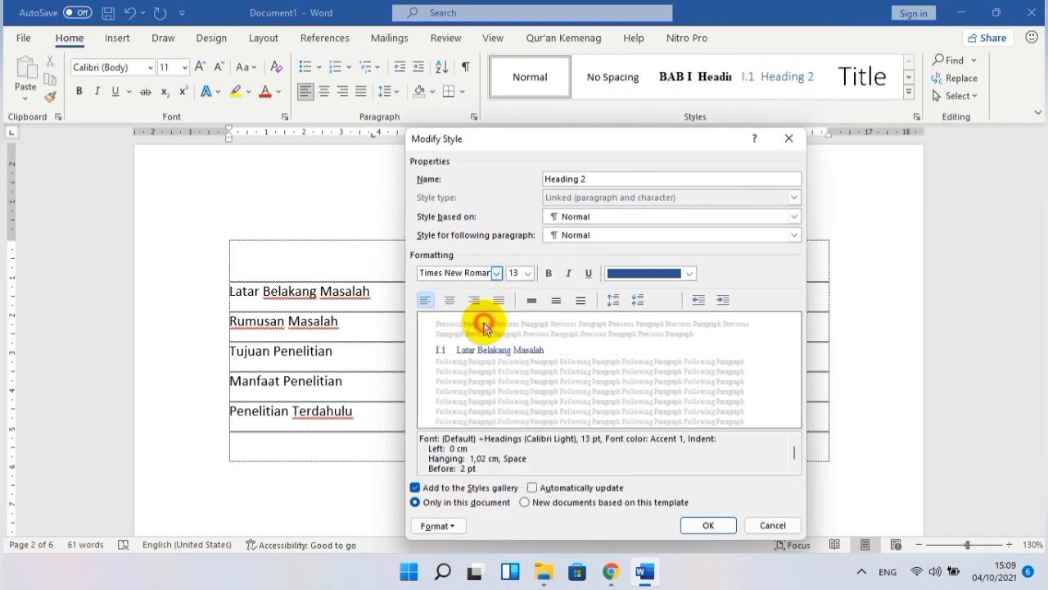
left_click(528, 273)
left_click(518, 332)
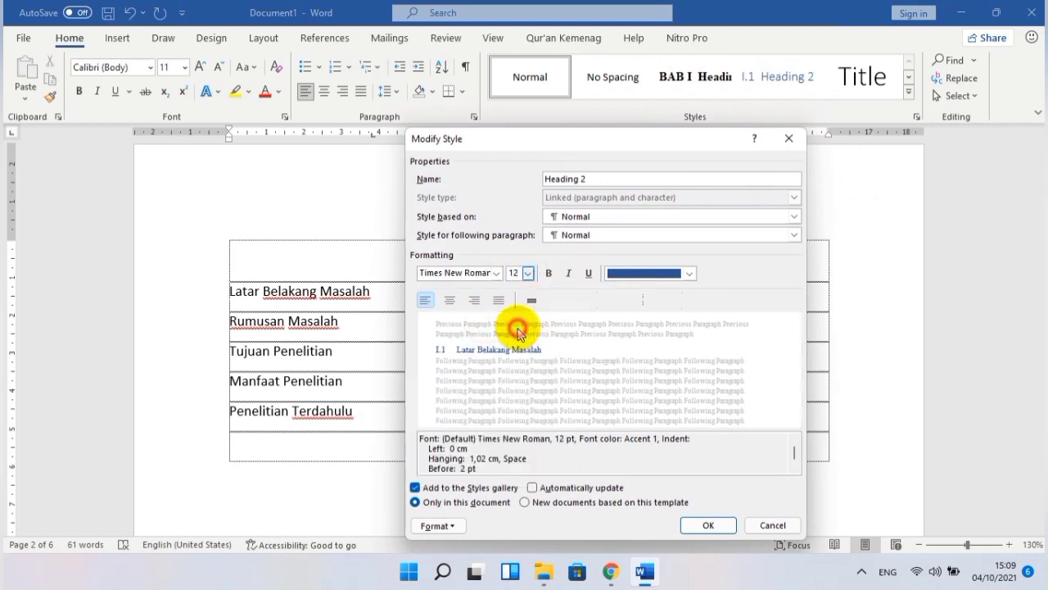
- Make the Heading 2 style bold, black and left-aligned with double line spacing, and save the style changes
left_click(549, 273)
left_click(647, 273)
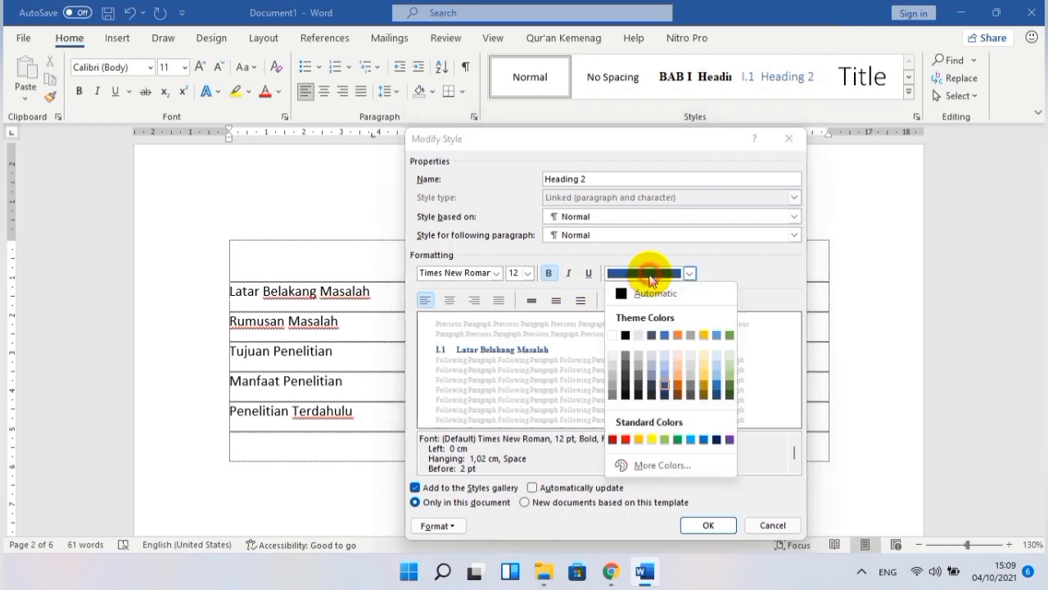
left_click(625, 334)
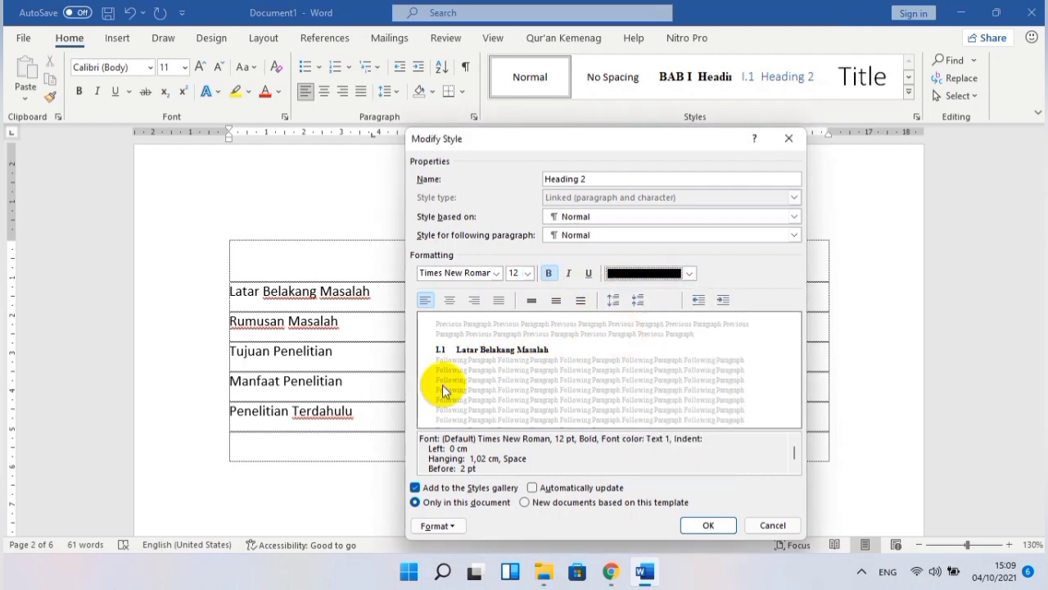
left_click(425, 299)
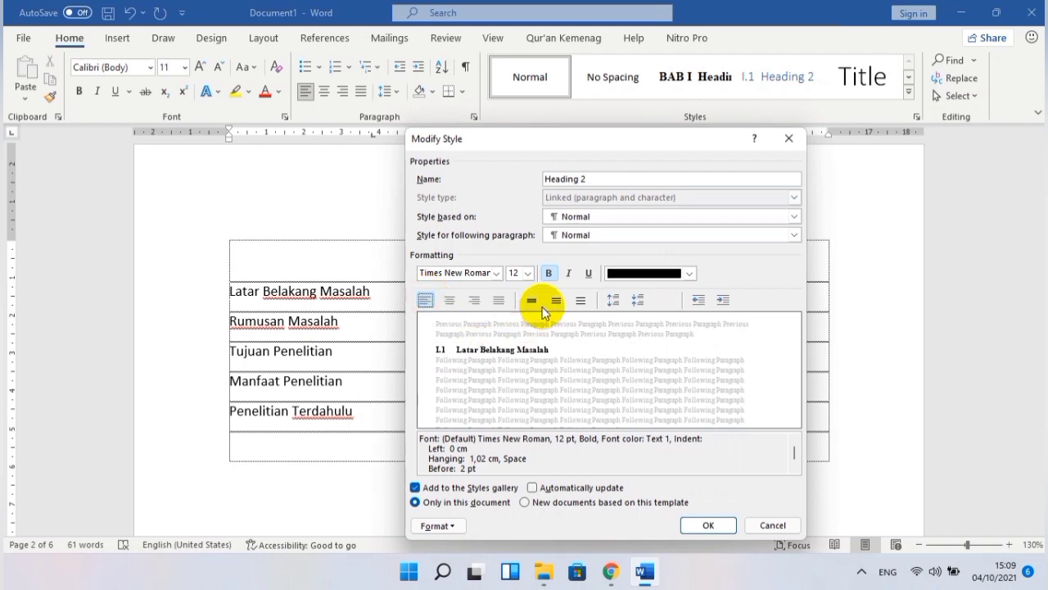
left_click(581, 300)
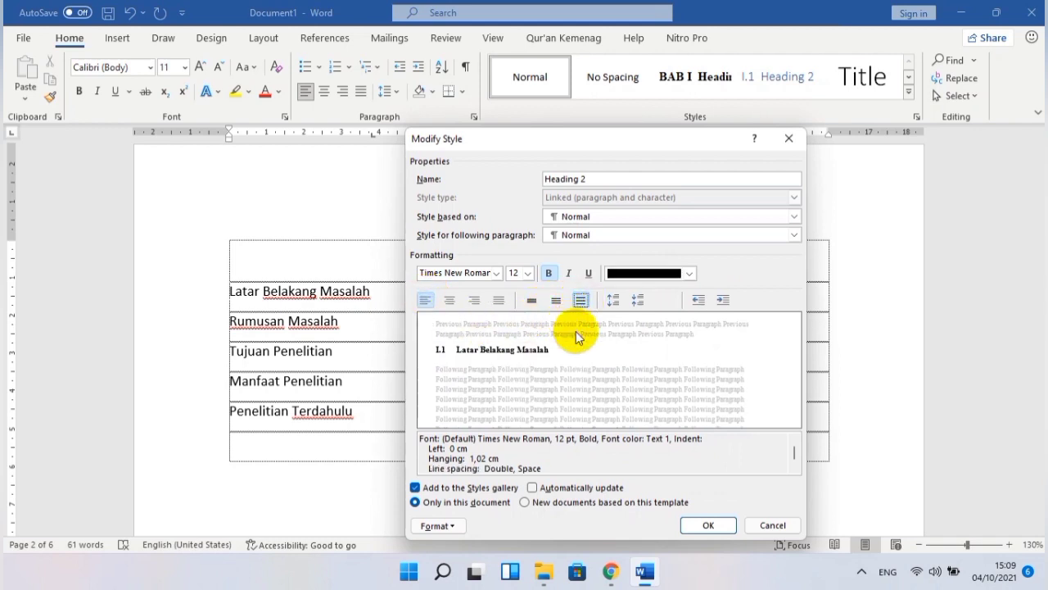
left_click(707, 524)
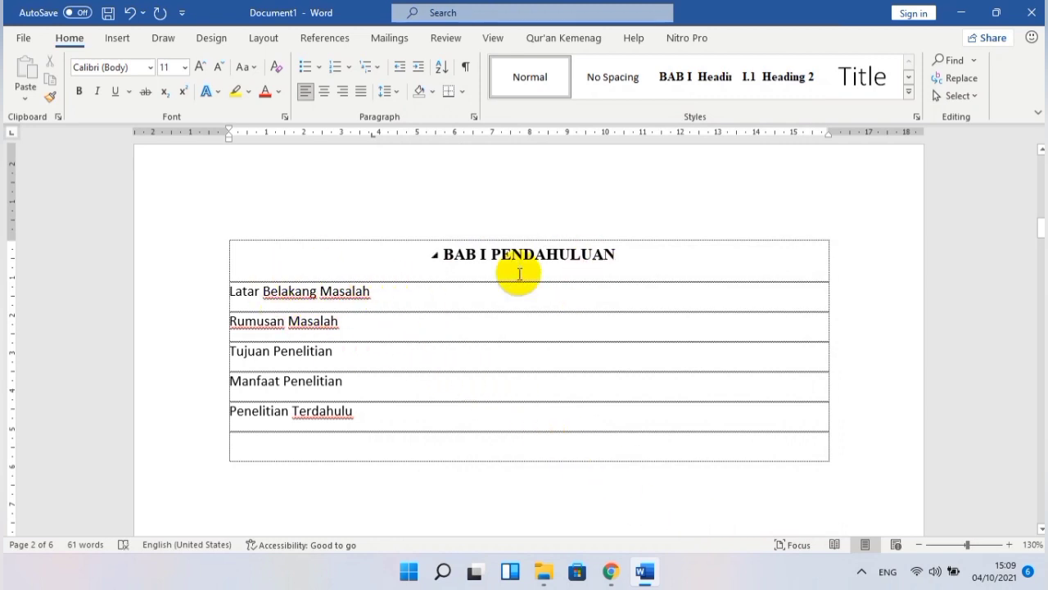
- Apply the Heading 2 style to the Latar Belakang Masalah subheading under PENDAHULUAN
left_click(229, 294)
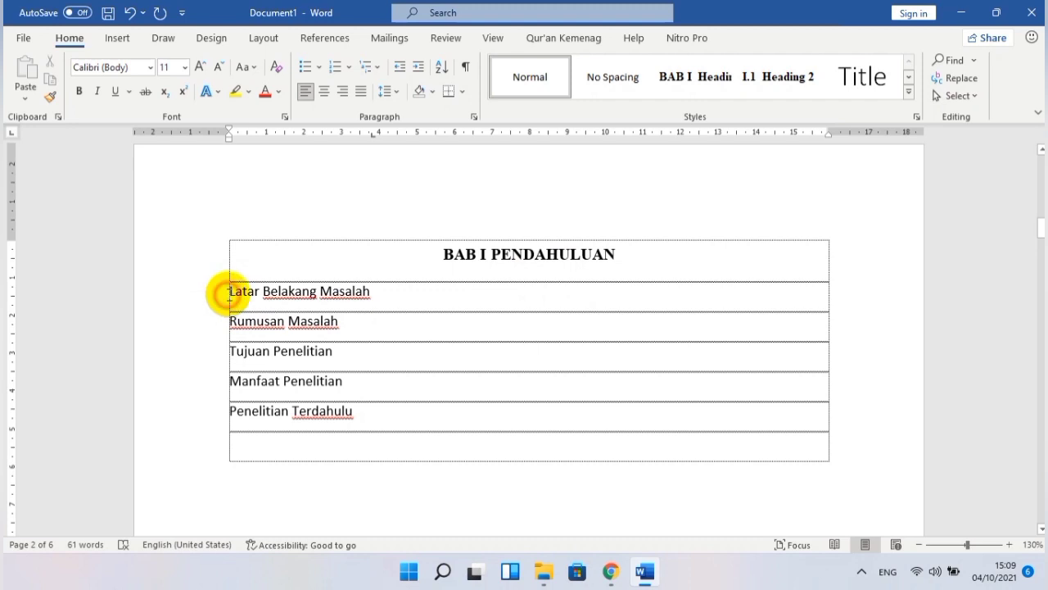
left_click(775, 78)
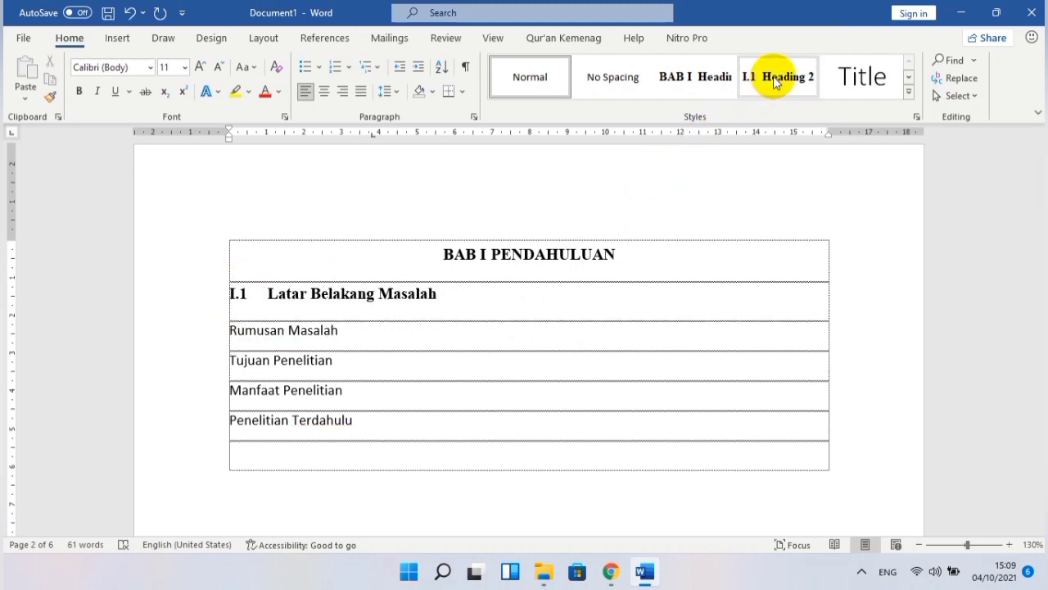
left_click(775, 80)
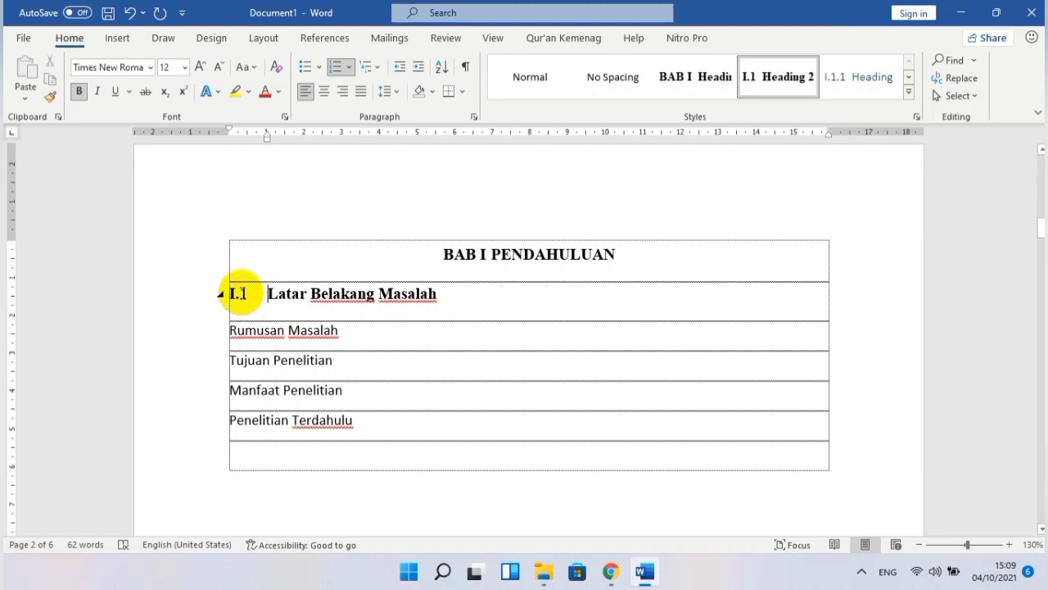
- Redefine level 2 of the multilevel list with the A, B, C number style and no chapter number or dot before the letter
left_click(240, 293)
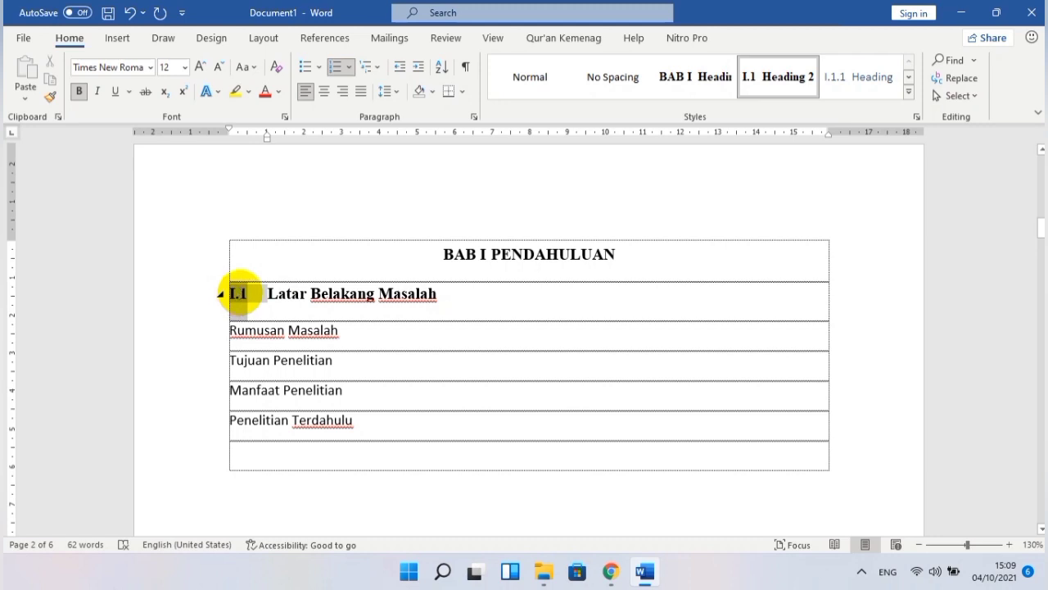
left_click(379, 68)
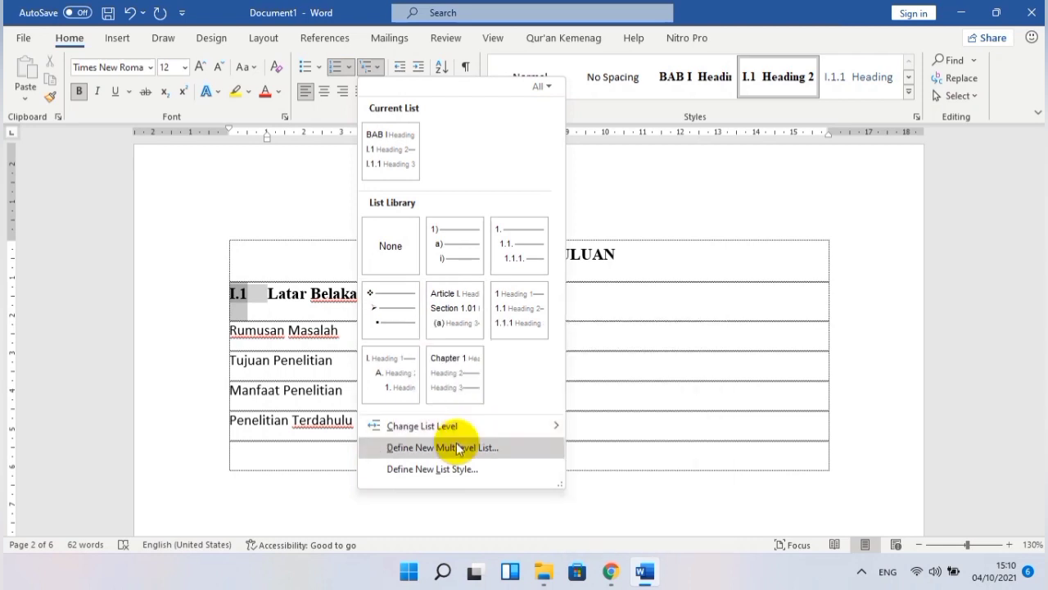
left_click(462, 450)
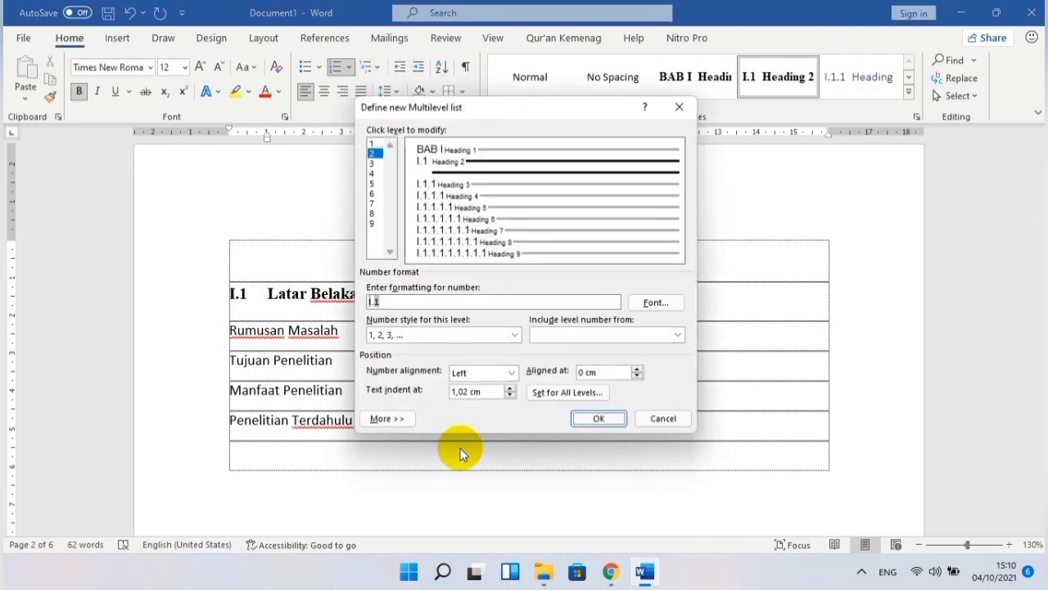
left_click(400, 336)
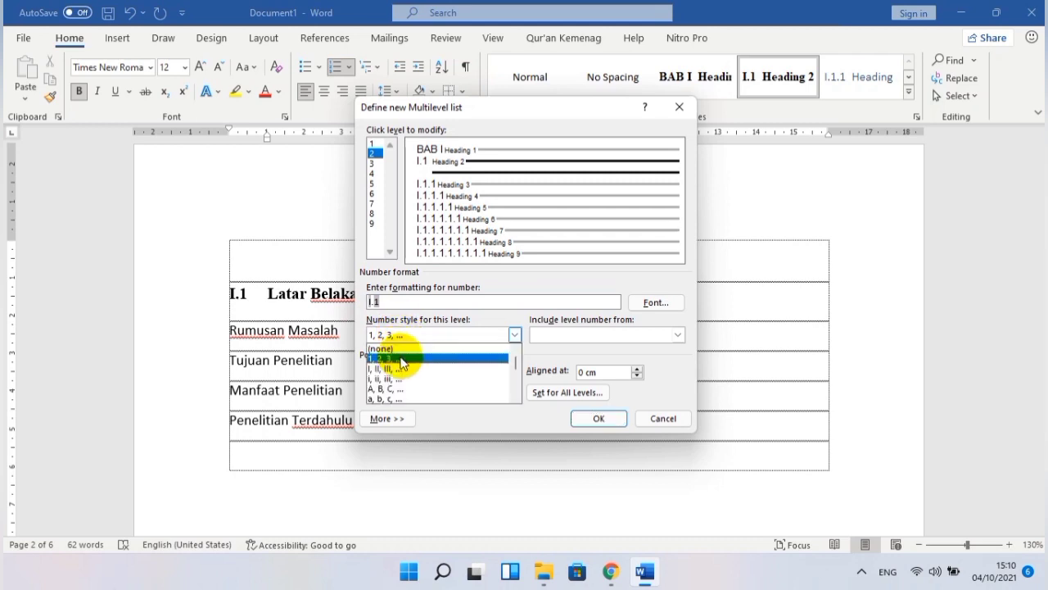
left_click(408, 390)
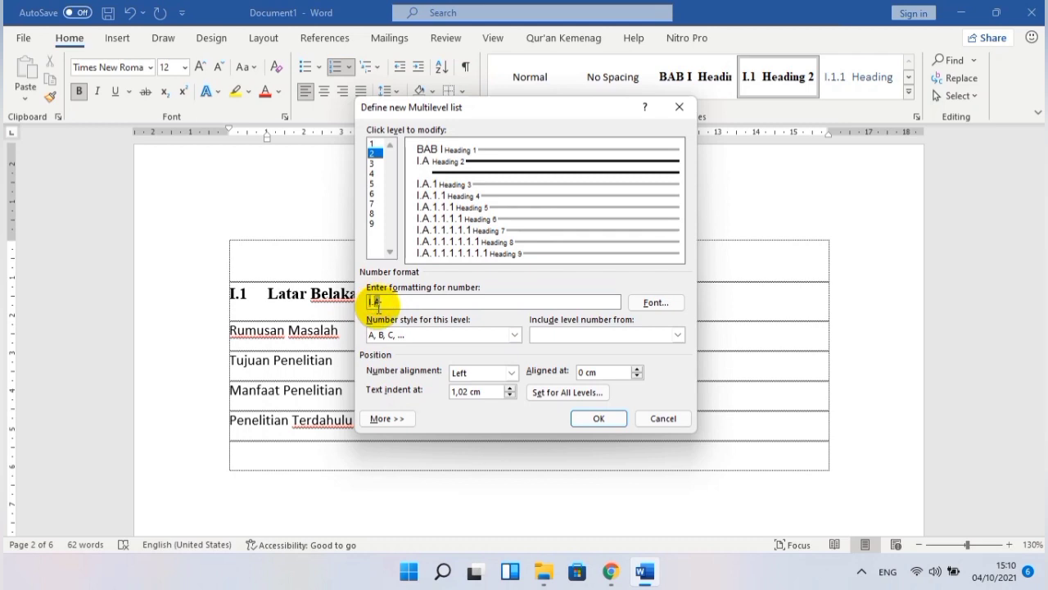
key("BackSpace")
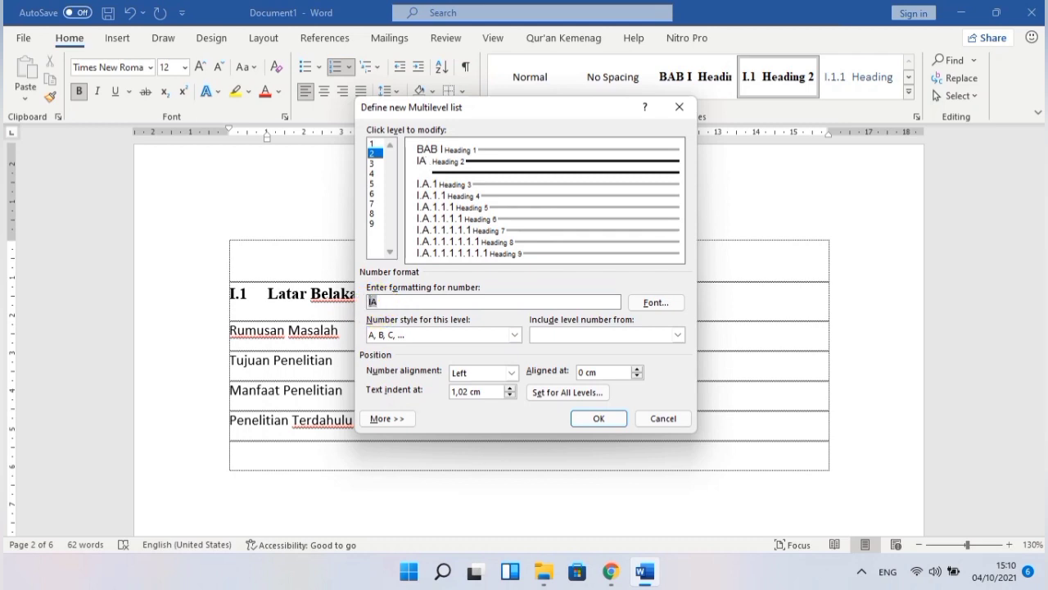
key("BackSpace")
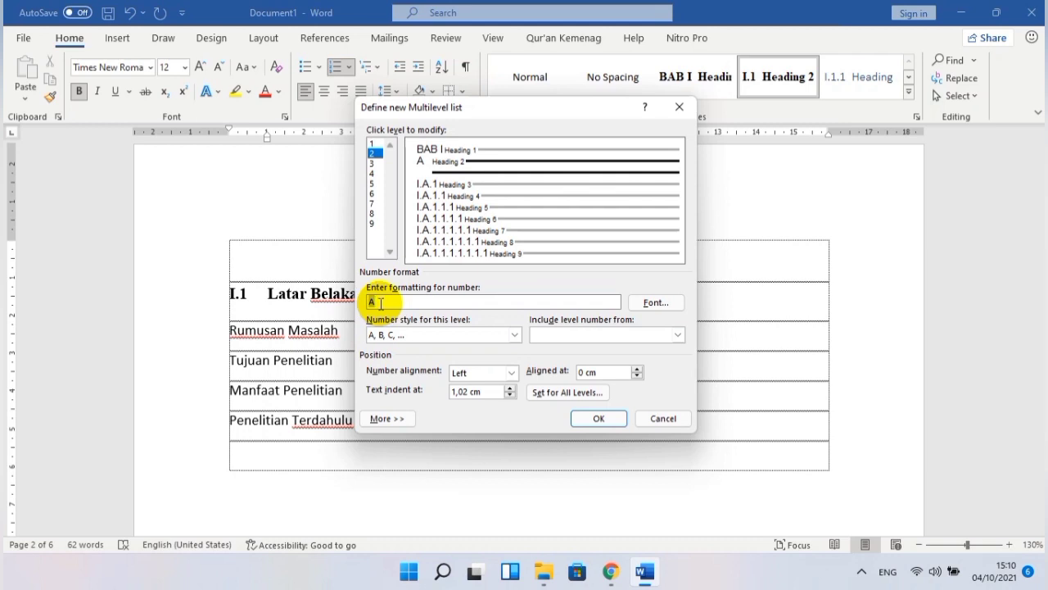
left_click(591, 418)
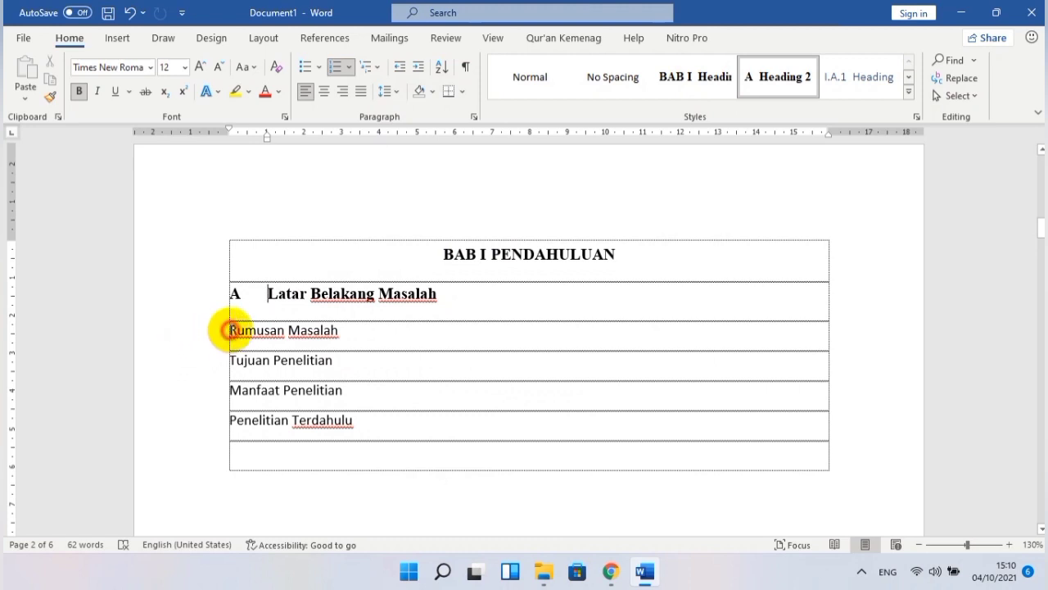
- Apply the Heading 2 style to the Rumusan Masalah, Tujuan Penelitian, Manfaat Penelitian and Penelitian Terdahulu subheadings under PENDAHULUAN
left_click(228, 330)
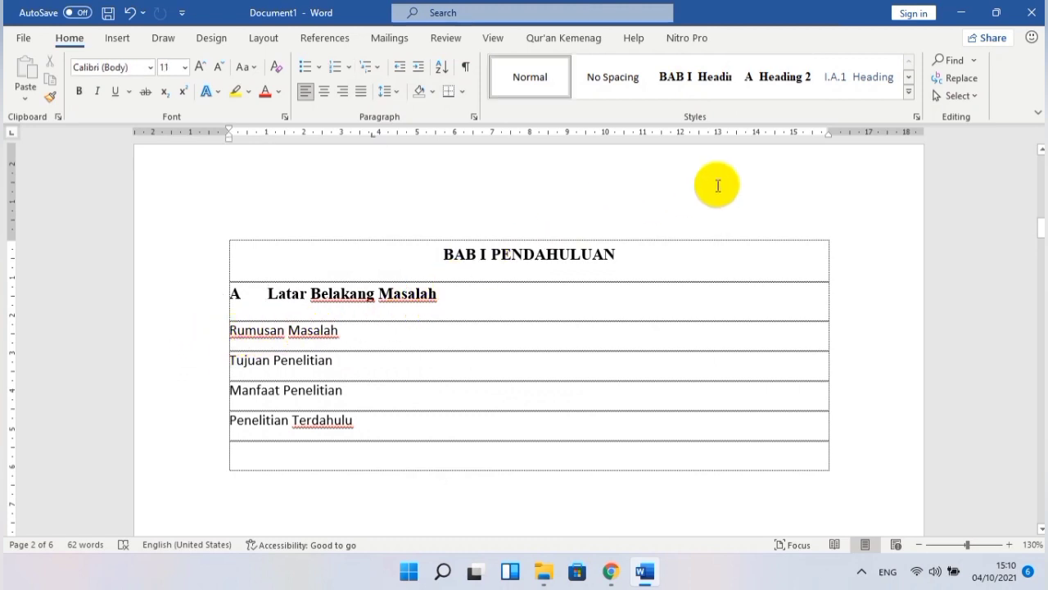
left_click(782, 76)
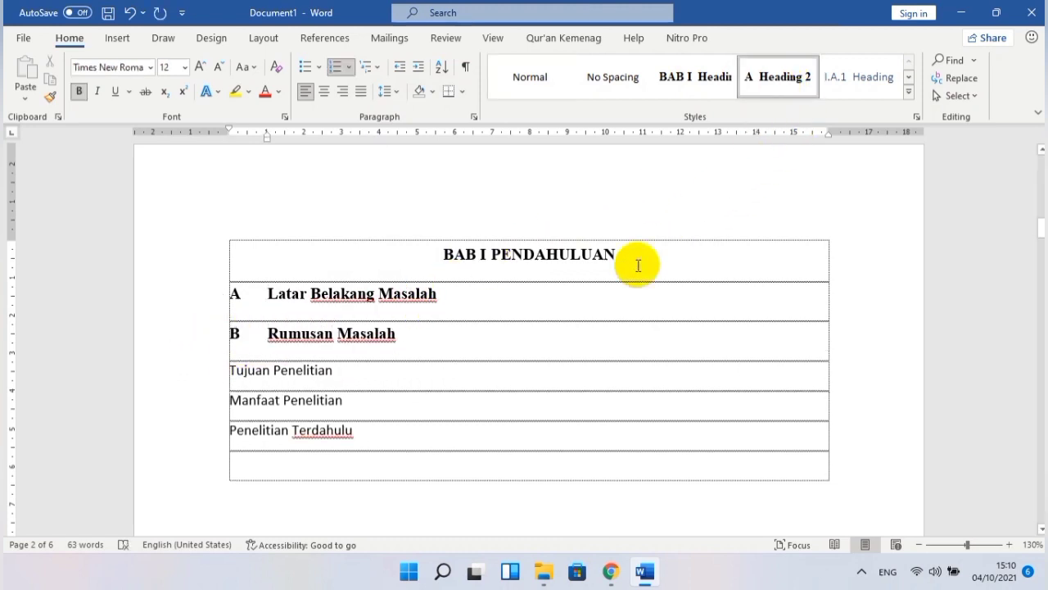
left_click(229, 369)
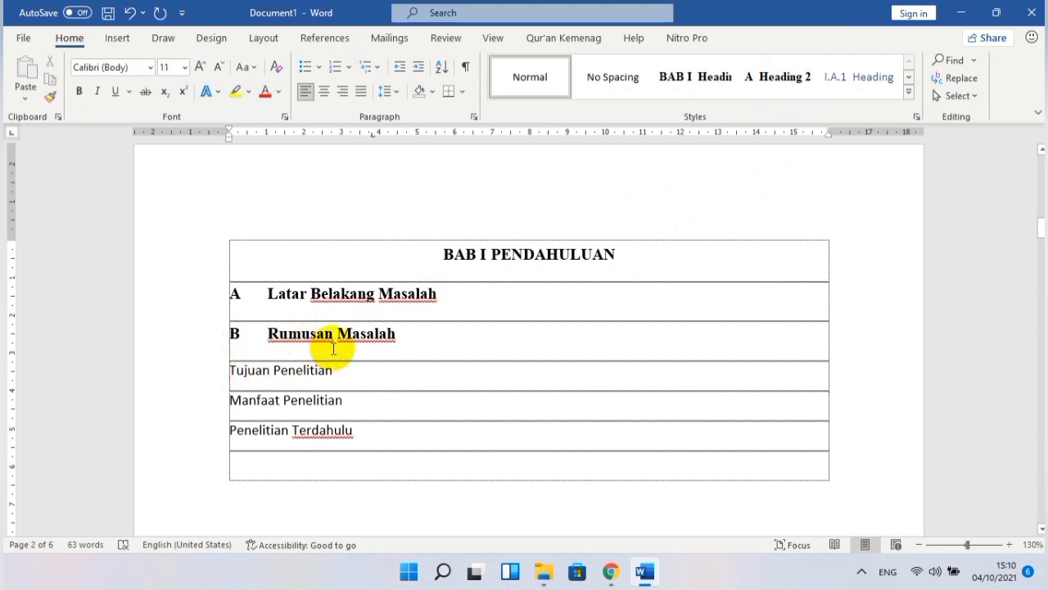
left_click(752, 99)
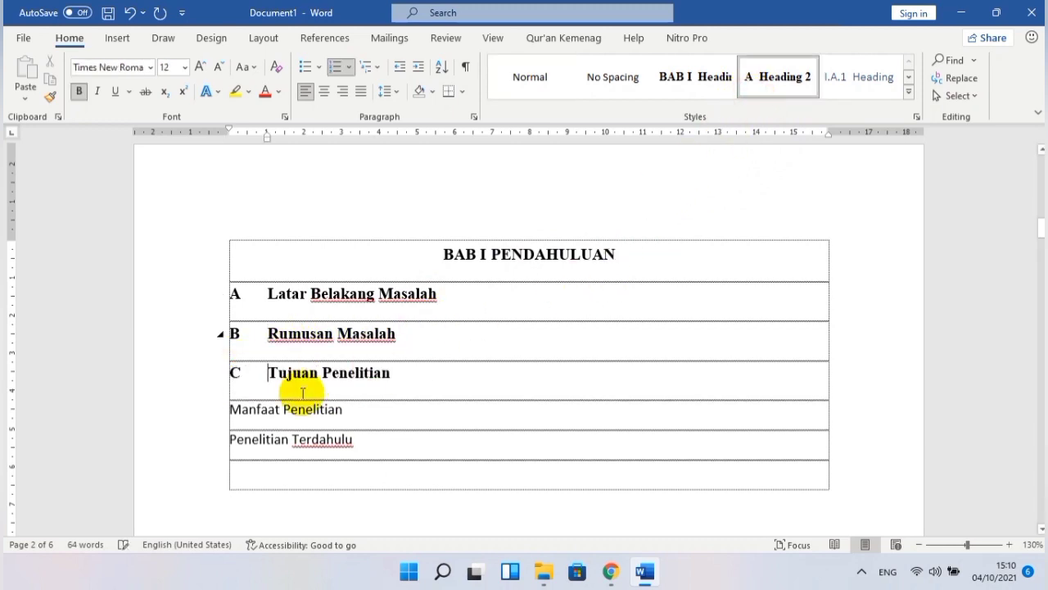
left_click(229, 411)
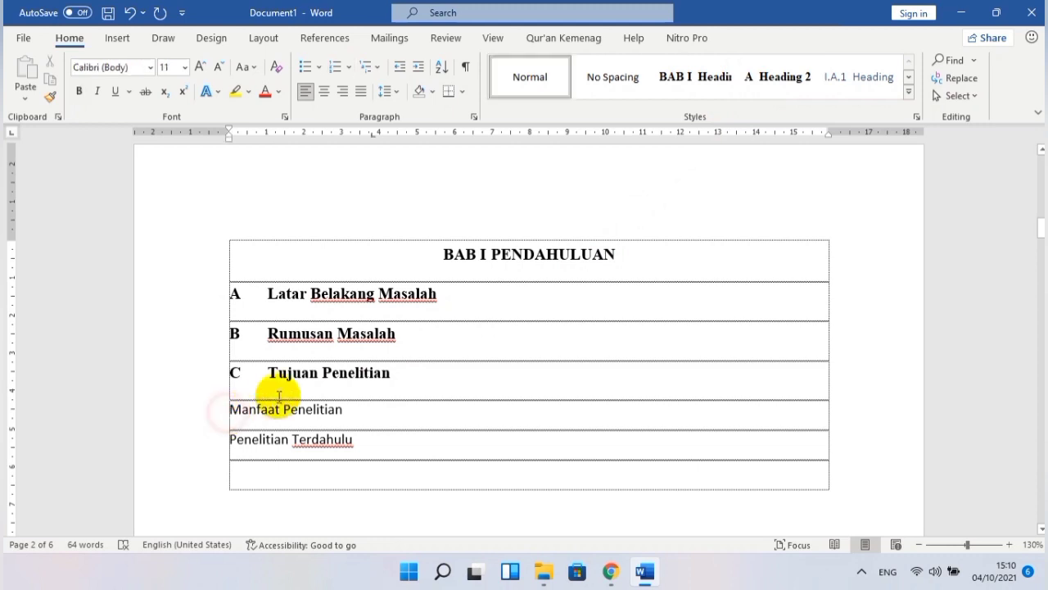
left_click(763, 85)
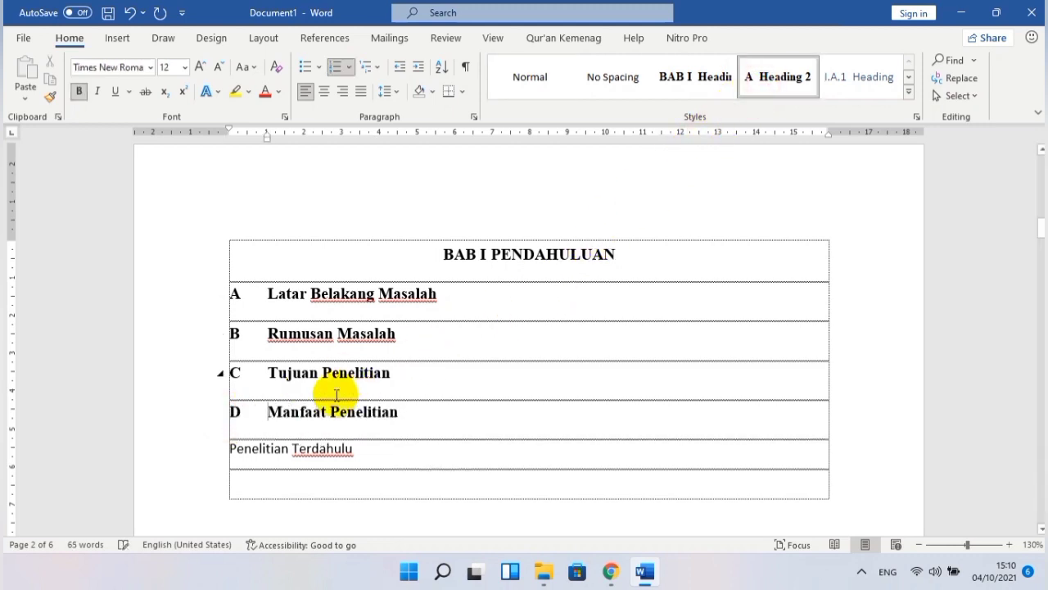
left_click(232, 449)
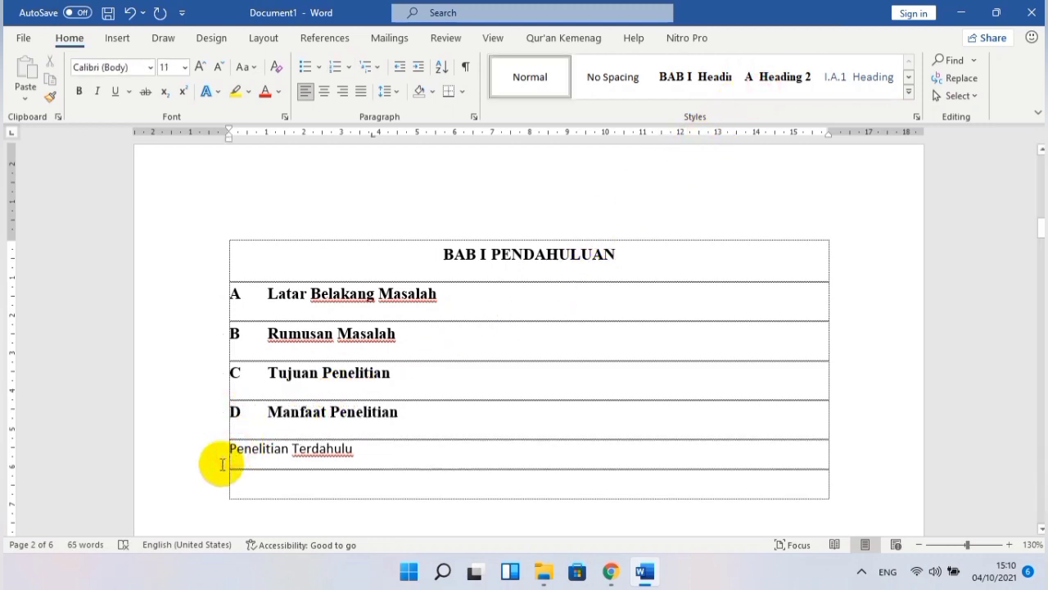
left_click(771, 83)
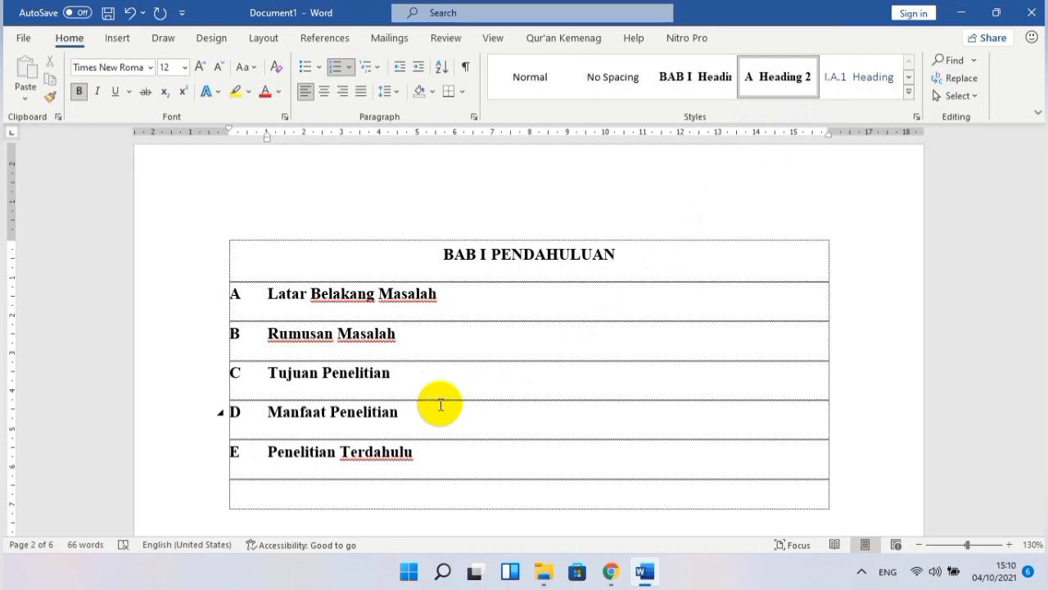
- Update the entire table of contents on the DAFTAR ISI page, including its entries as well as page numbers
scroll(438, 412, "up", 3)
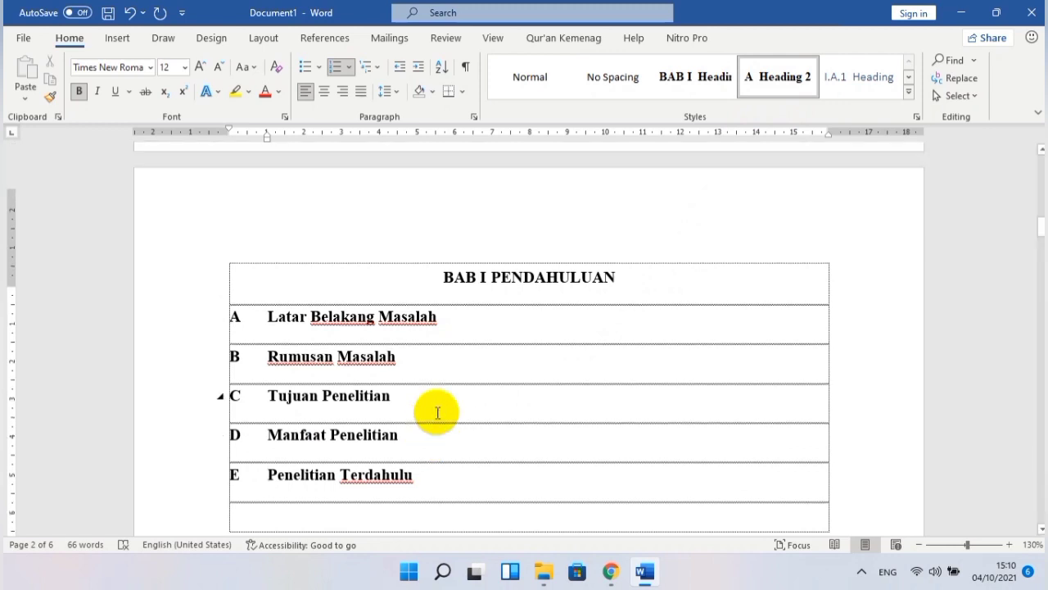
scroll(437, 412, "down", 6)
scroll(437, 411, "up", 1)
scroll(437, 411, "up", 5)
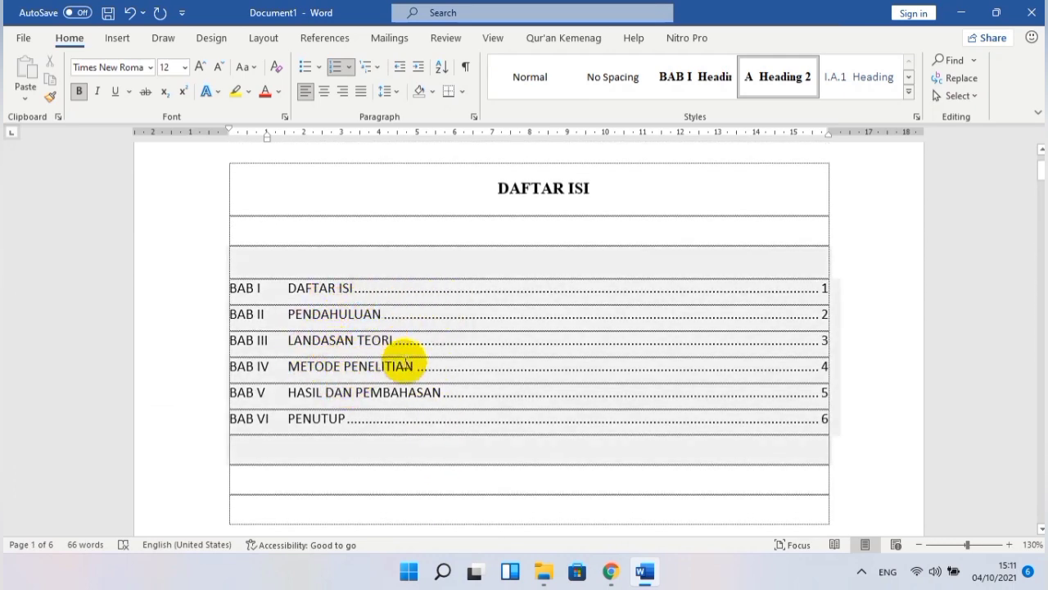
left_click(370, 276)
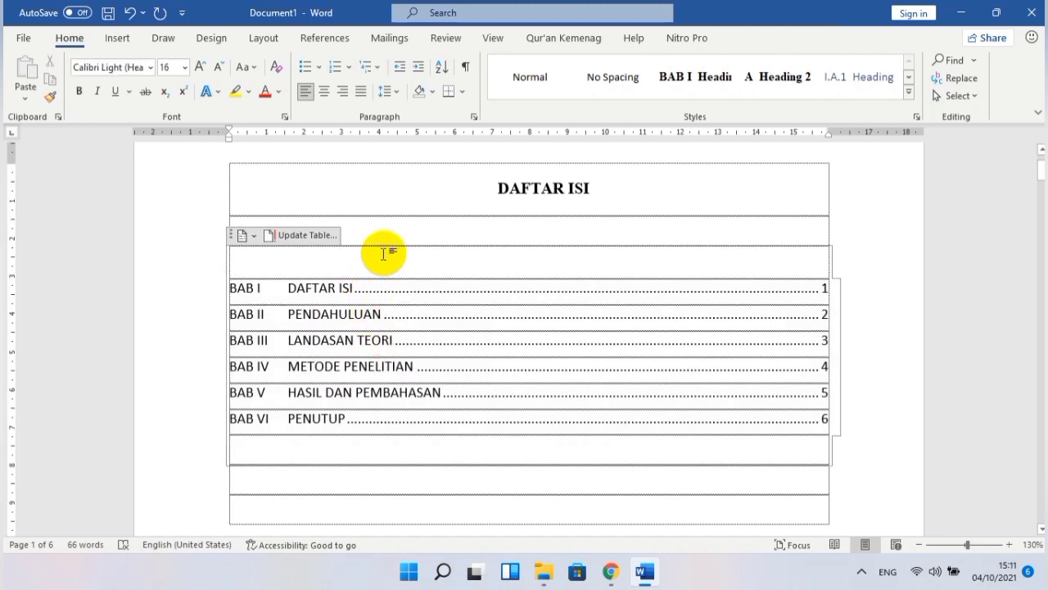
left_click(380, 280)
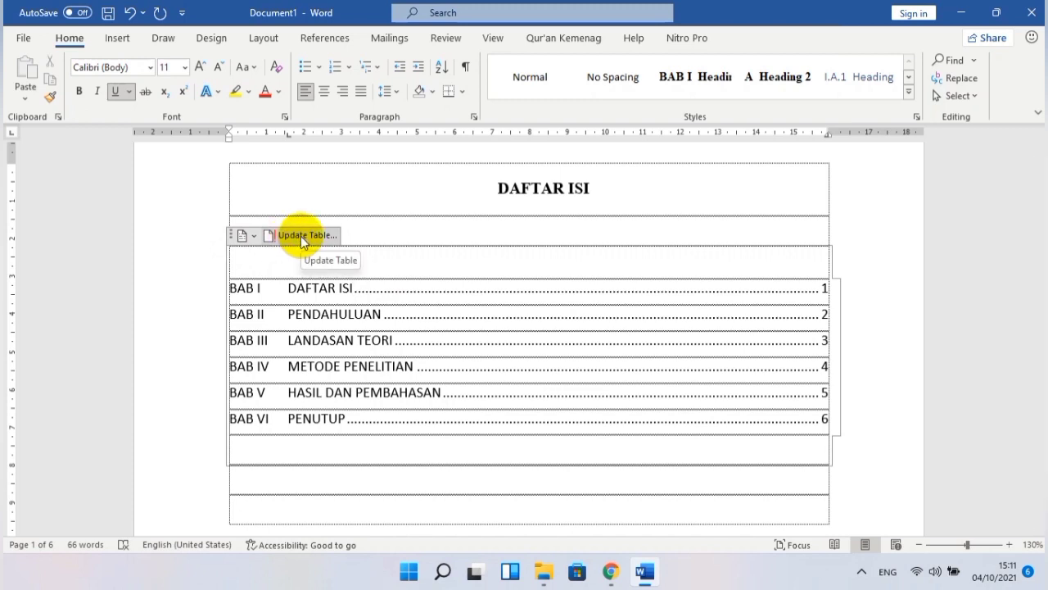
left_click(301, 237)
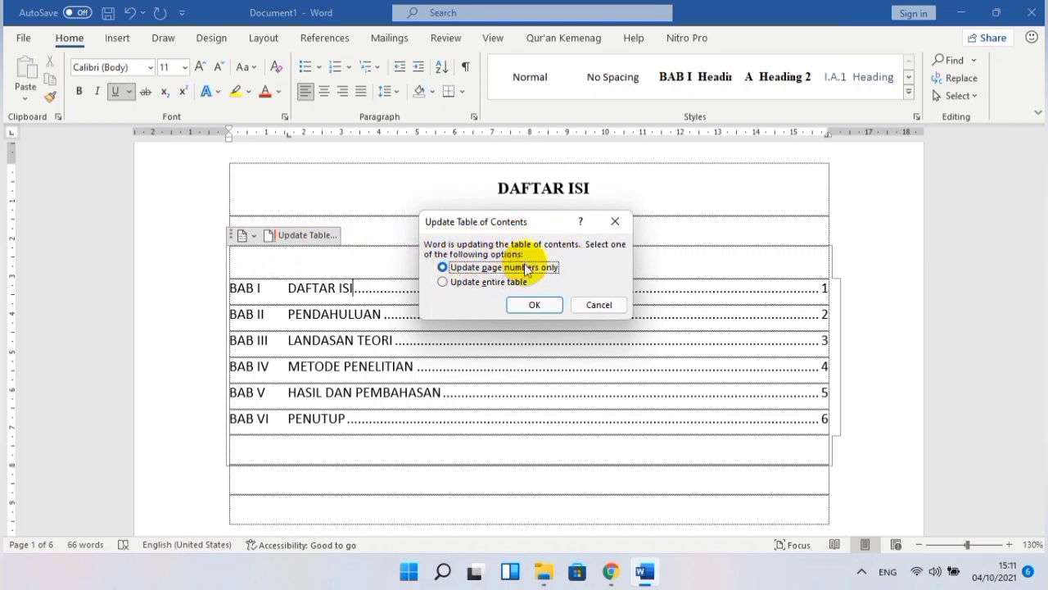
left_click(445, 283)
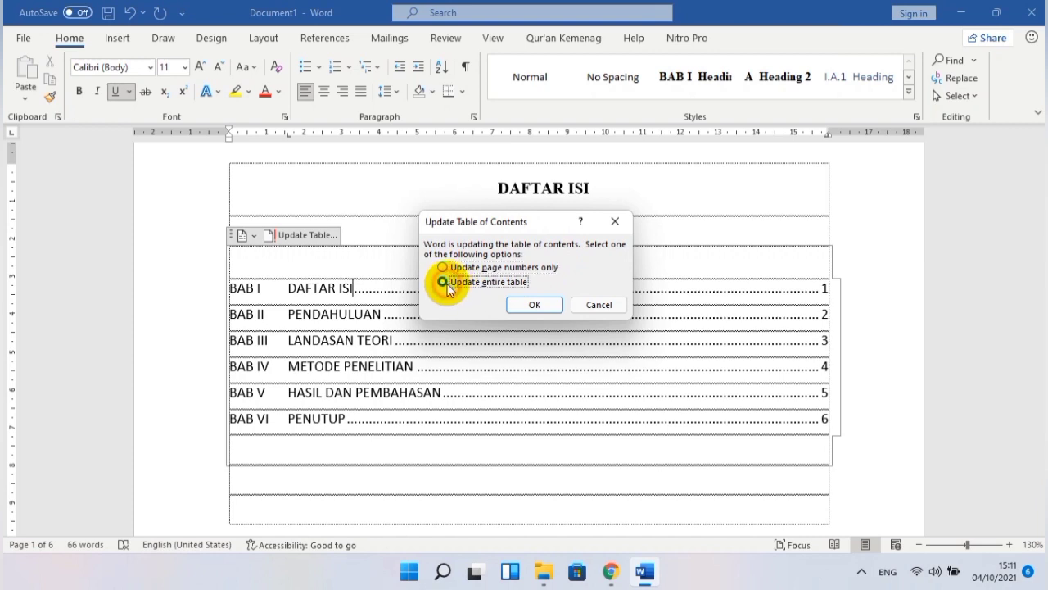
left_click(509, 307)
- Examine the updated table of contents for its chapter numbering, lettered subheadings and page numbers
scroll(432, 350, "down", 1)
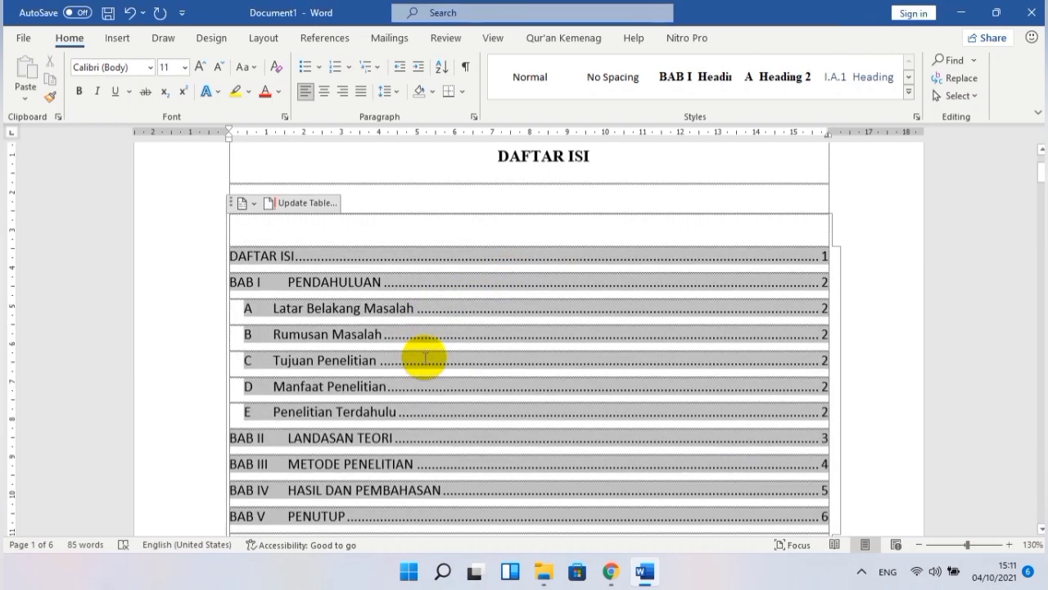
left_click(416, 330)
scroll(327, 303, "down", 2)
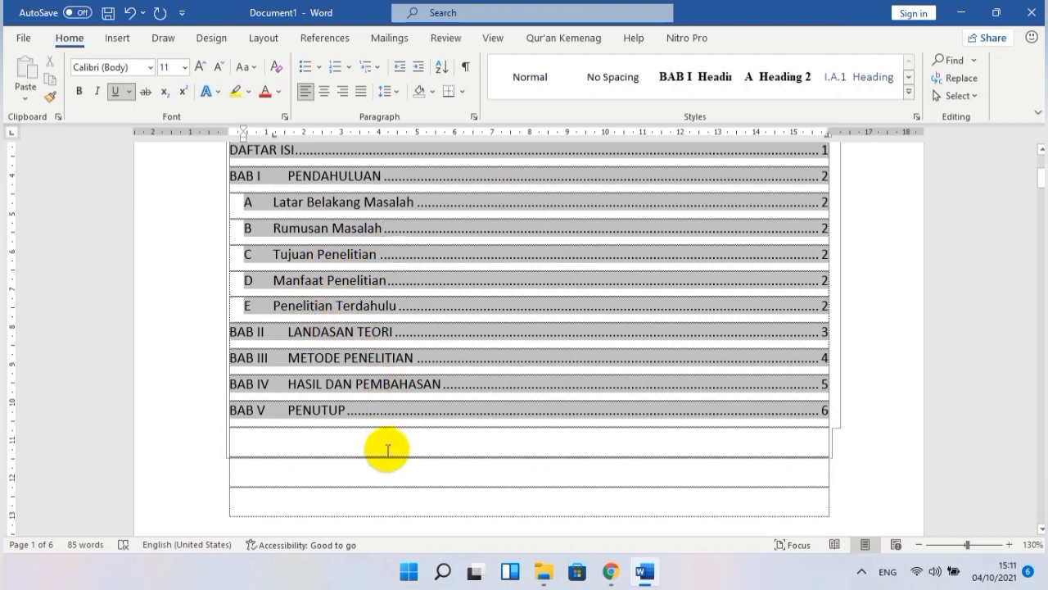
left_click(398, 483)
scroll(402, 335, "up", 2)
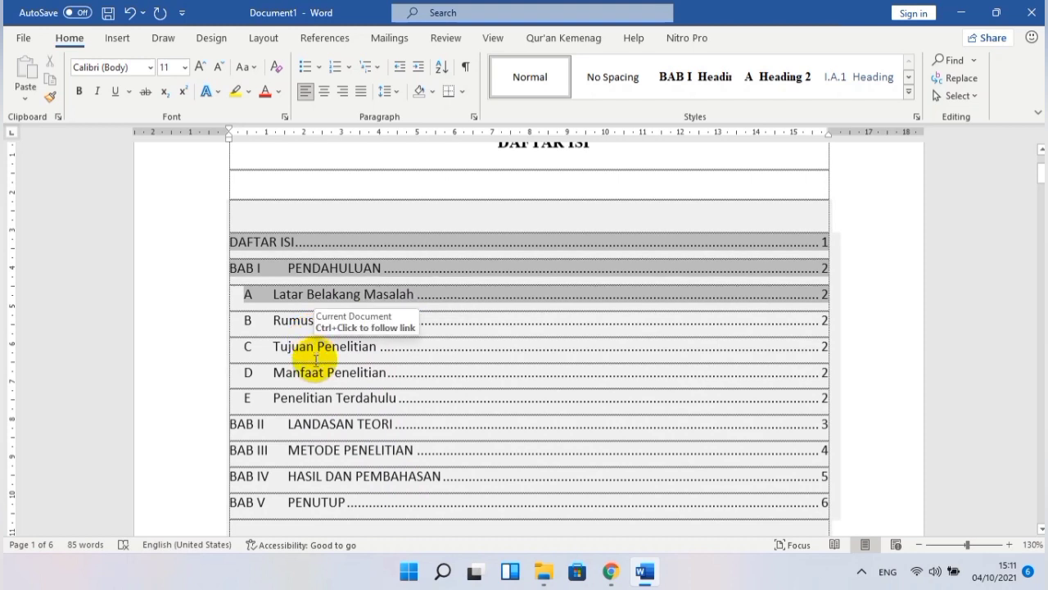
scroll(316, 360, "down", 2)
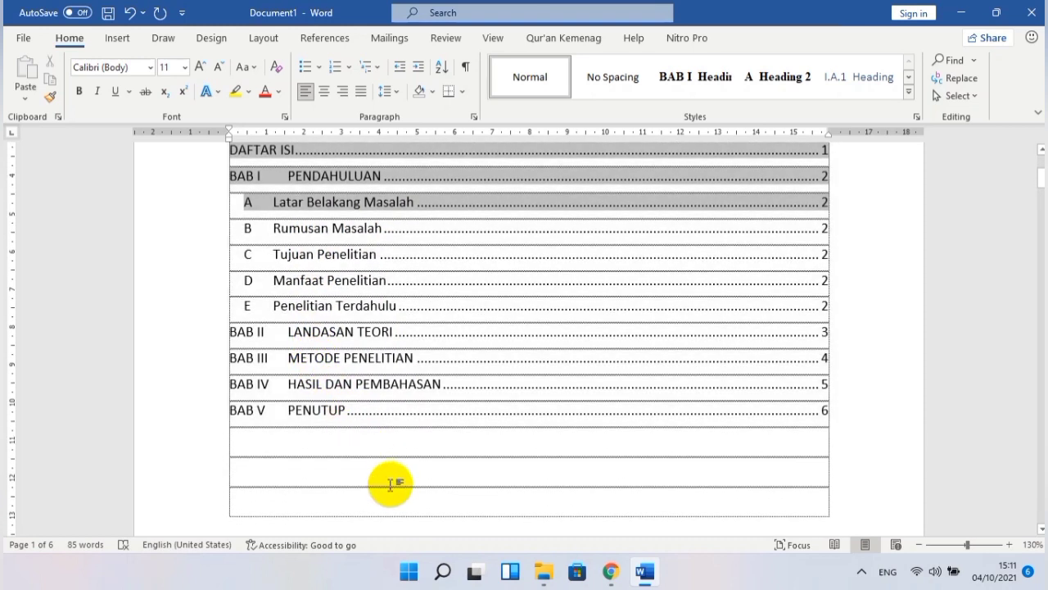